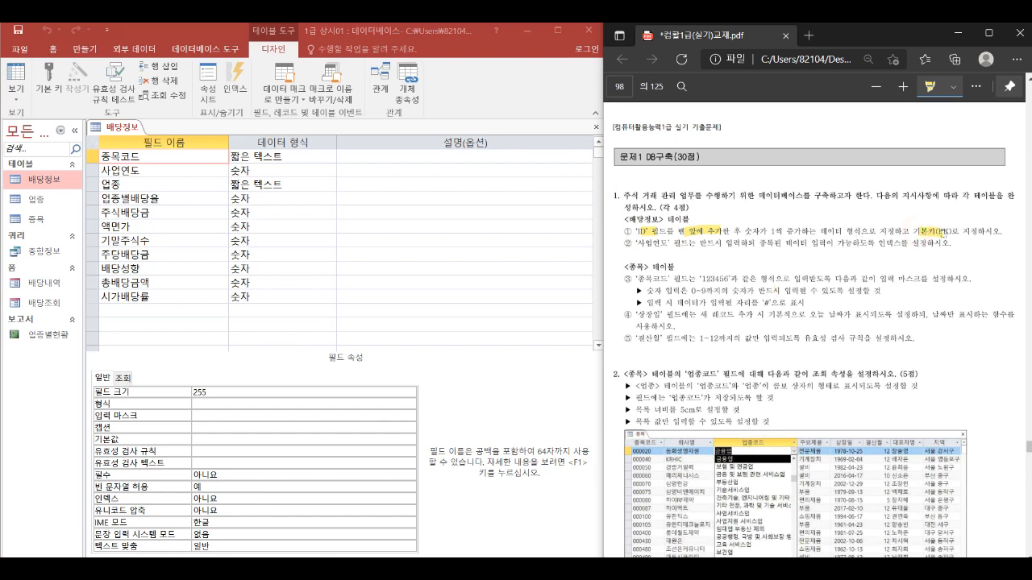
# Step: Insert an ID field with the 일련 번호 data type above 종목코드 in the 배당정보 table and make it the primary key
pyautogui.click(113, 157)
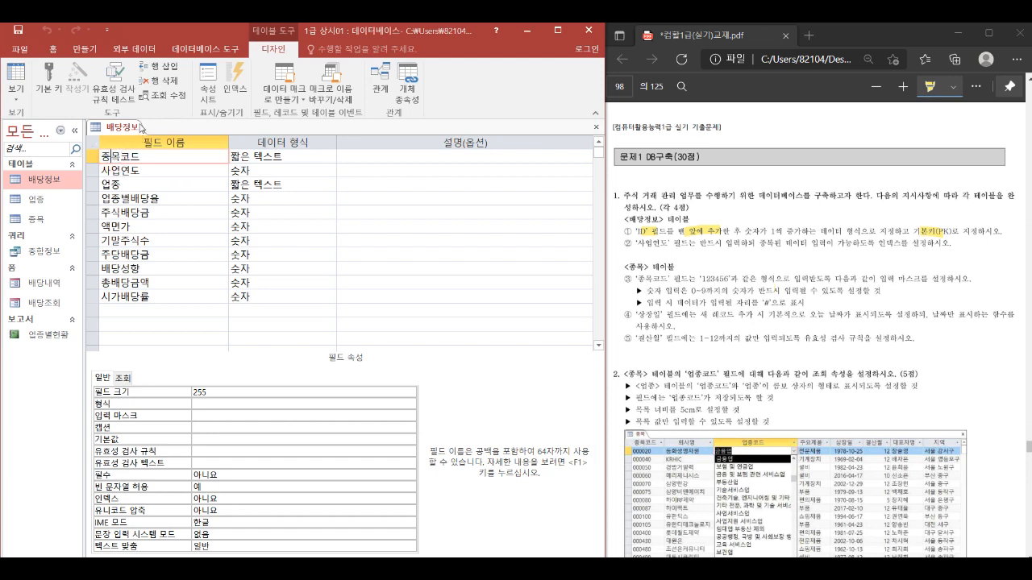
pyautogui.click(165, 68)
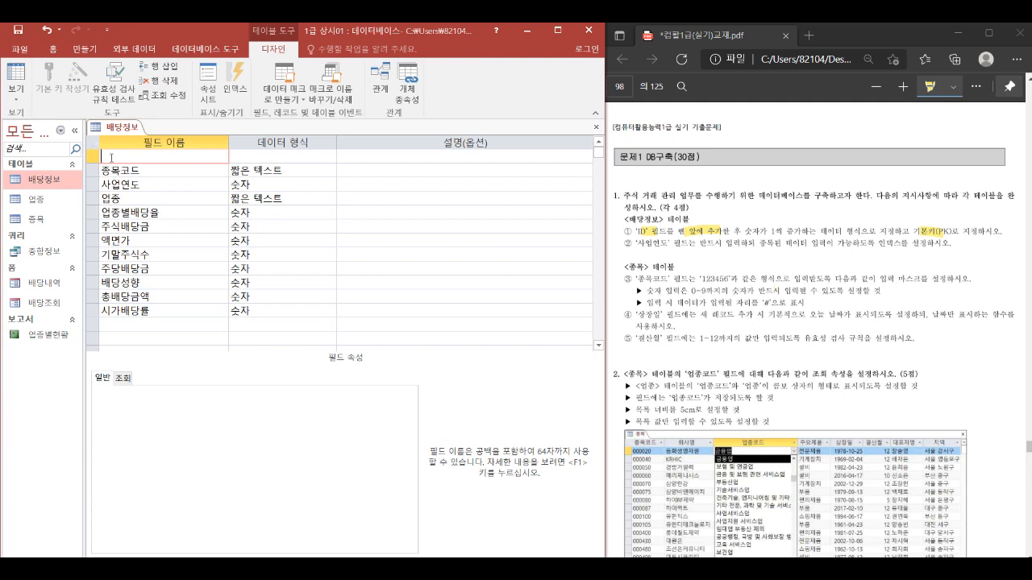
pyautogui.write('ID')
pyautogui.click(305, 156)
pyautogui.click(330, 156)
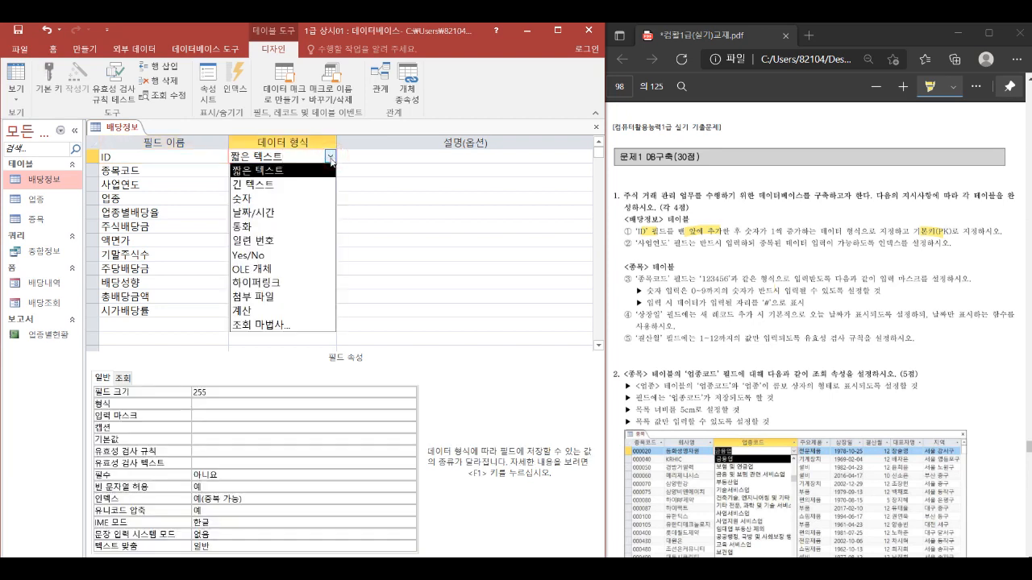
pyautogui.click(278, 240)
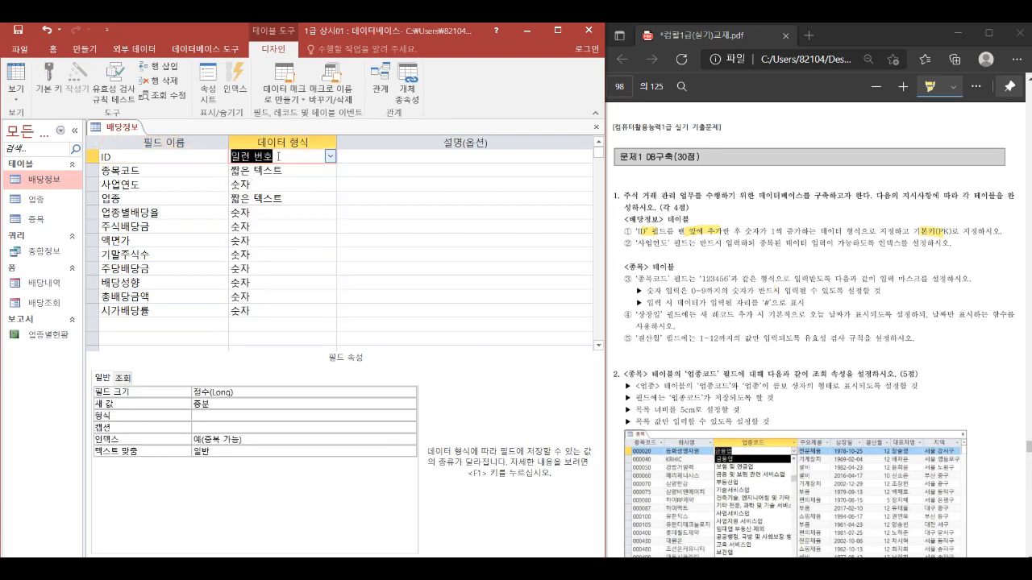
pyautogui.click(50, 76)
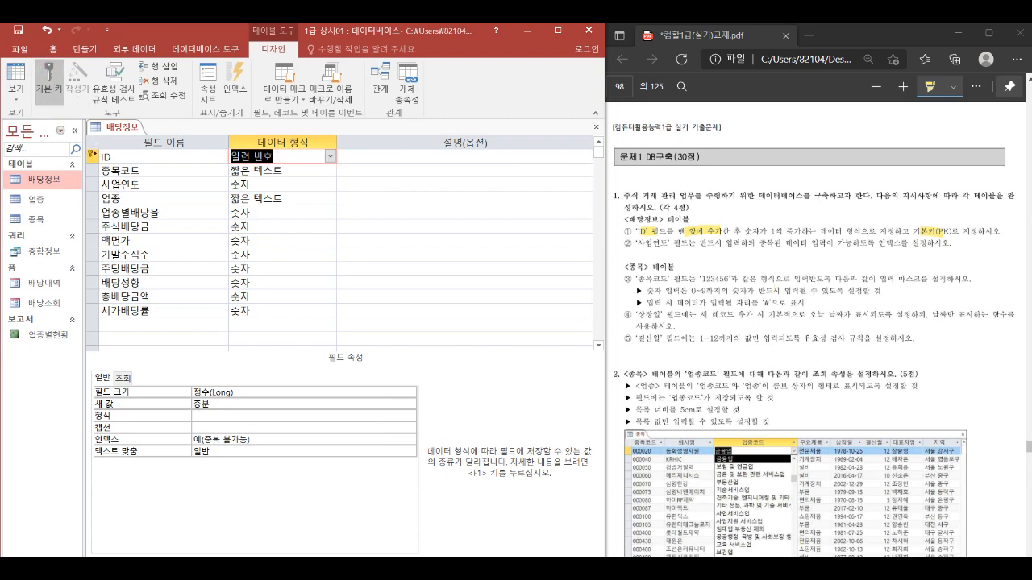
# Step: Make the 사업연도 field required (예) and set its index to 예(중복 가능)
pyautogui.click(146, 184)
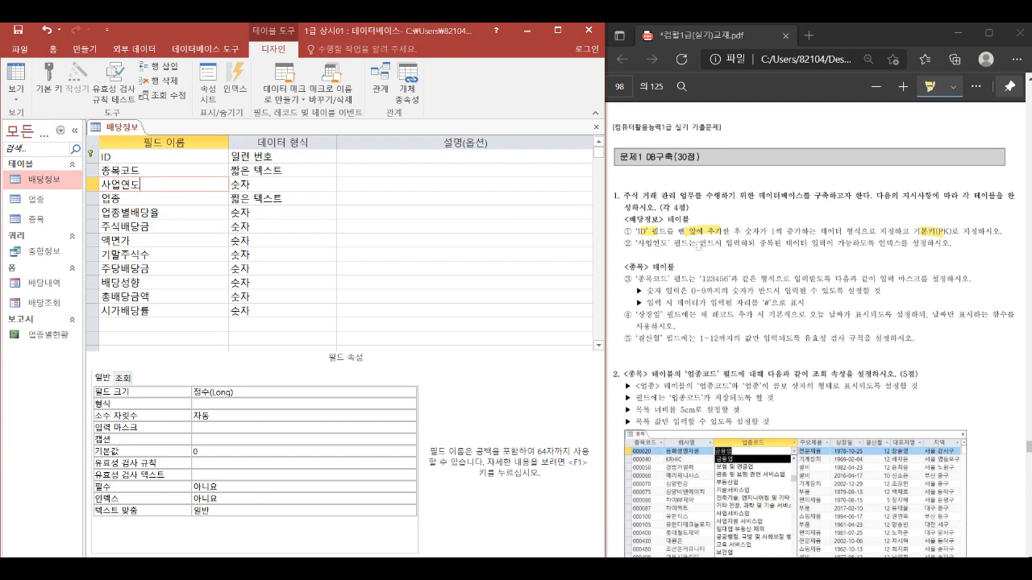
pyautogui.moveTo(698, 247); pyautogui.dragTo(721, 244)
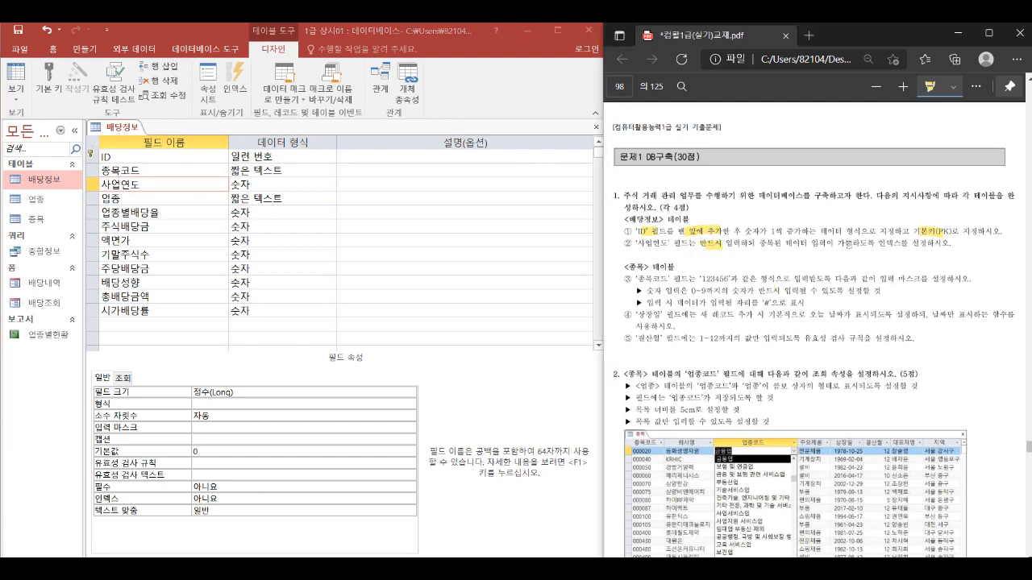
pyautogui.moveTo(841, 246); pyautogui.dragTo(860, 245)
pyautogui.doubleClick(208, 485)
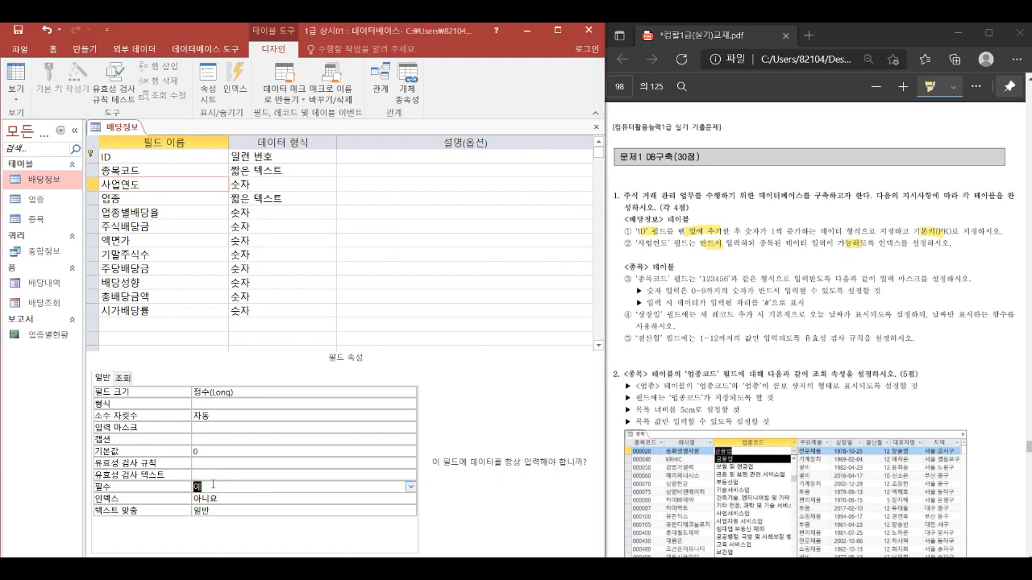
pyautogui.doubleClick(210, 497)
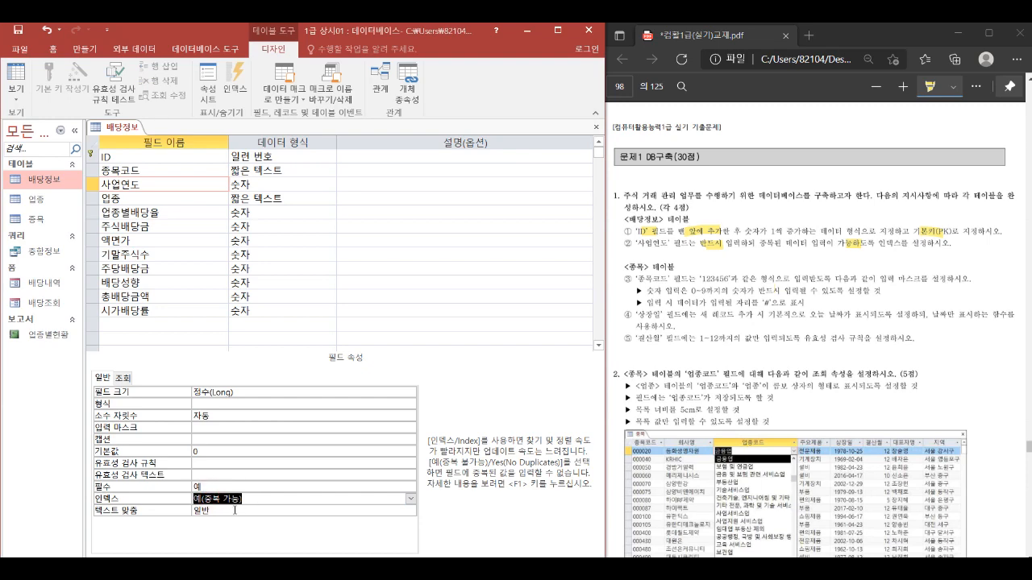
# Step: Open the 종목 table in design view and set the 종목코드 field's input mask to 000000;;#
pyautogui.rightClick(31, 219)
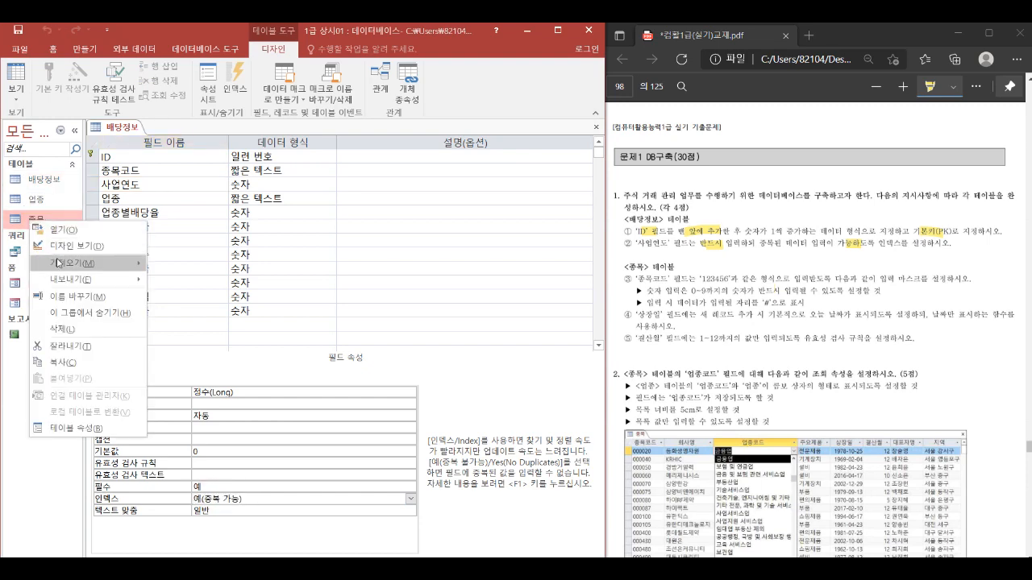
pyautogui.click(73, 246)
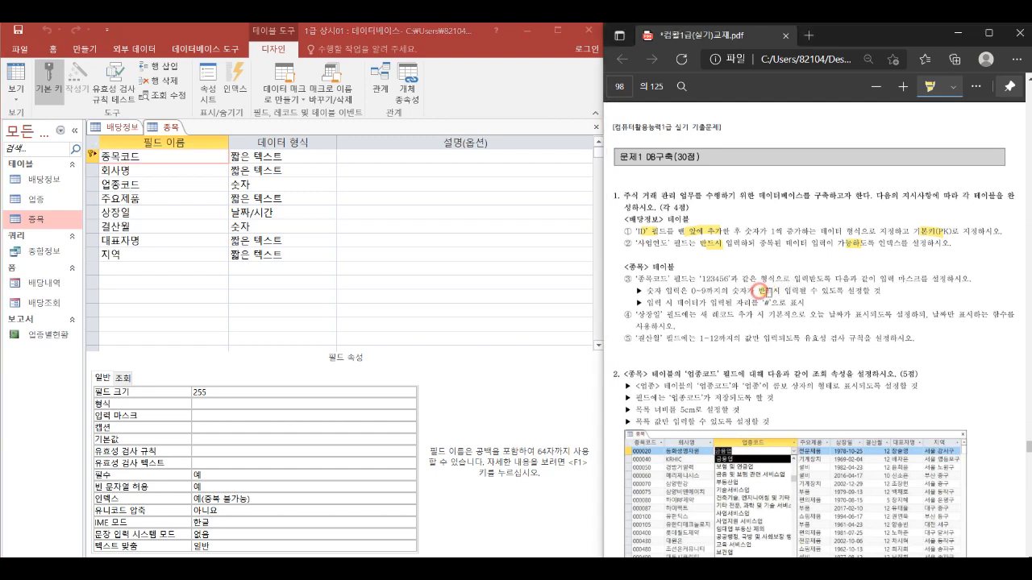
pyautogui.moveTo(758, 292); pyautogui.dragTo(775, 293)
pyautogui.moveTo(646, 302); pyautogui.dragTo(801, 303)
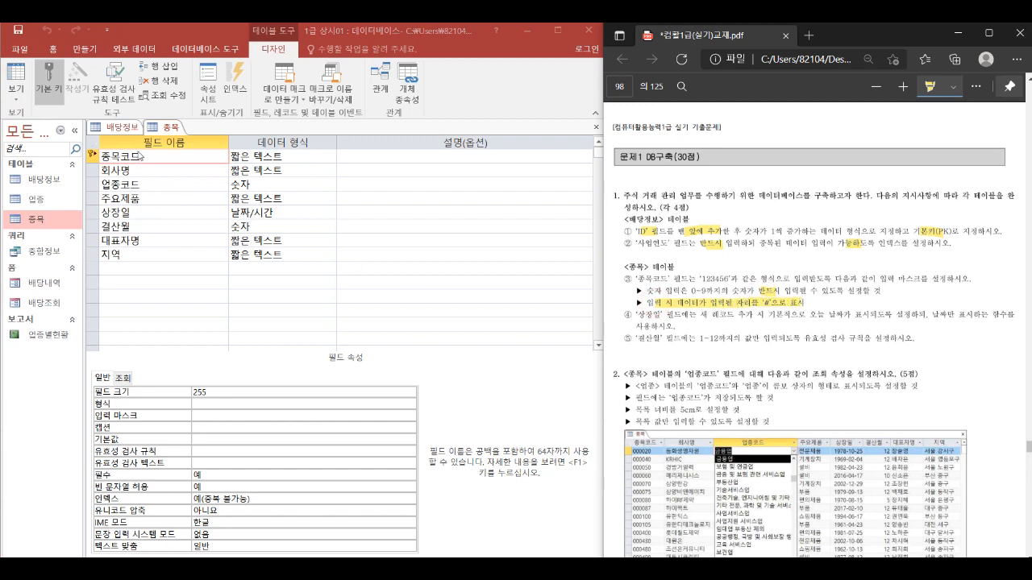
pyautogui.click(211, 416)
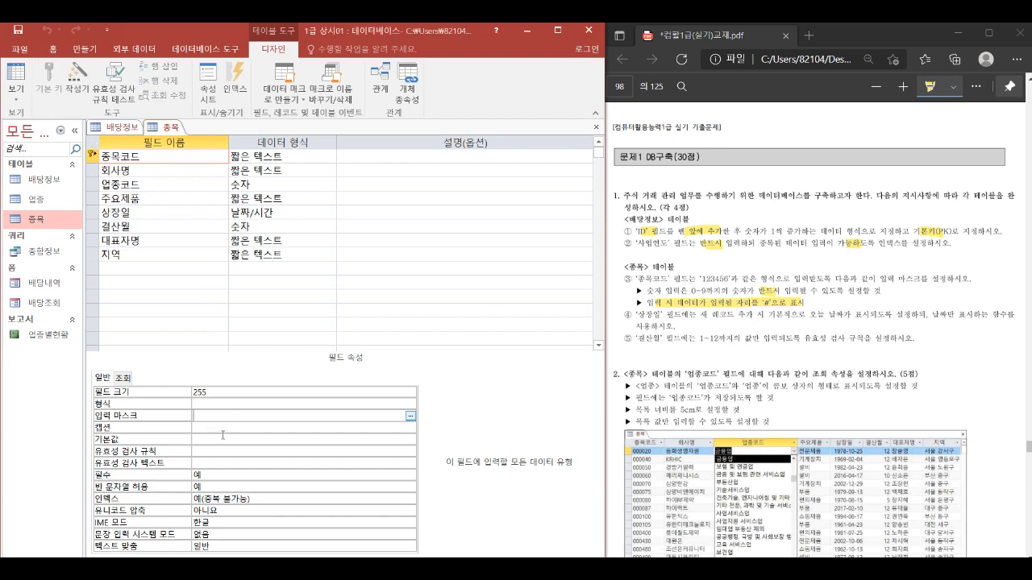
pyautogui.write('000000;;#')
# Step: Set the default value of the 상장일 field to Date()
pyautogui.click(159, 216)
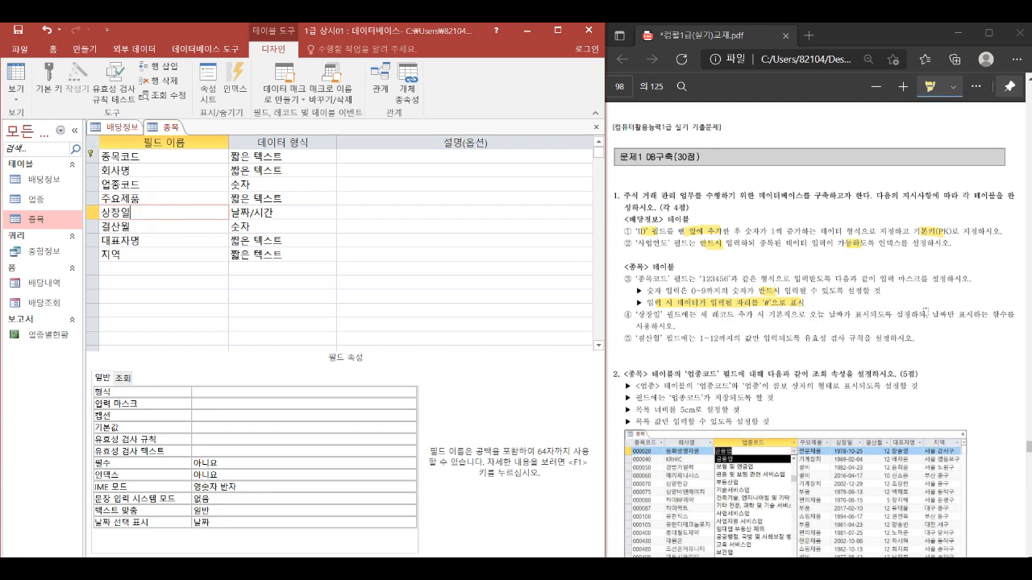
pyautogui.click(204, 430)
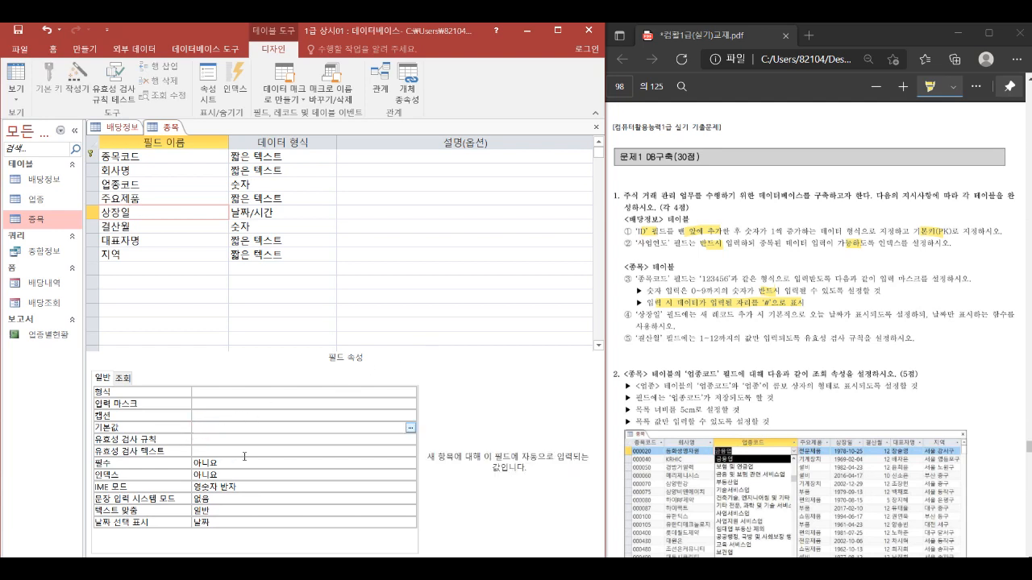
pyautogui.write('date(')
pyautogui.press('Return')
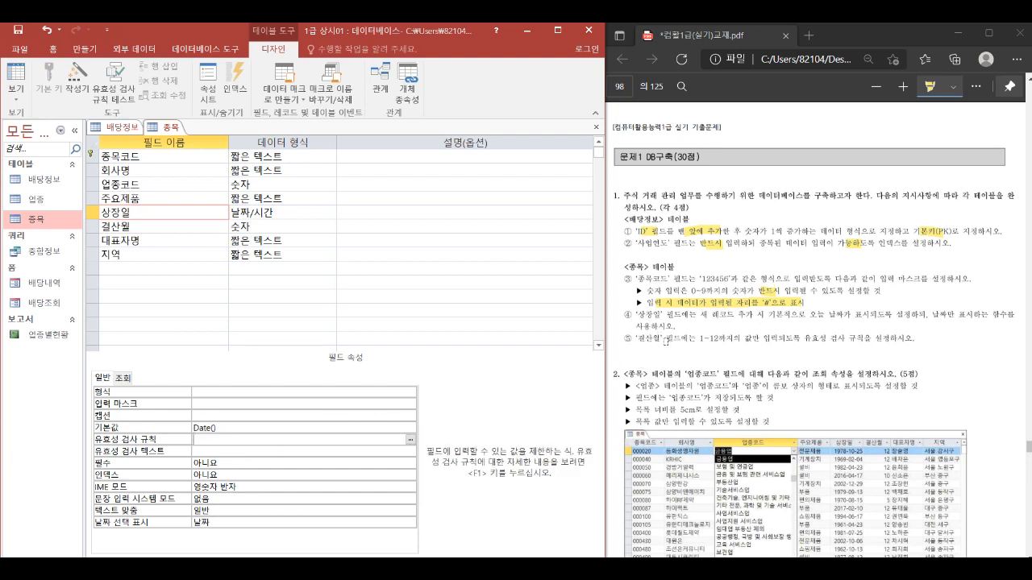
# Step: Set the validation rule of the 결산월 field to Between 1 And 12
pyautogui.click(139, 225)
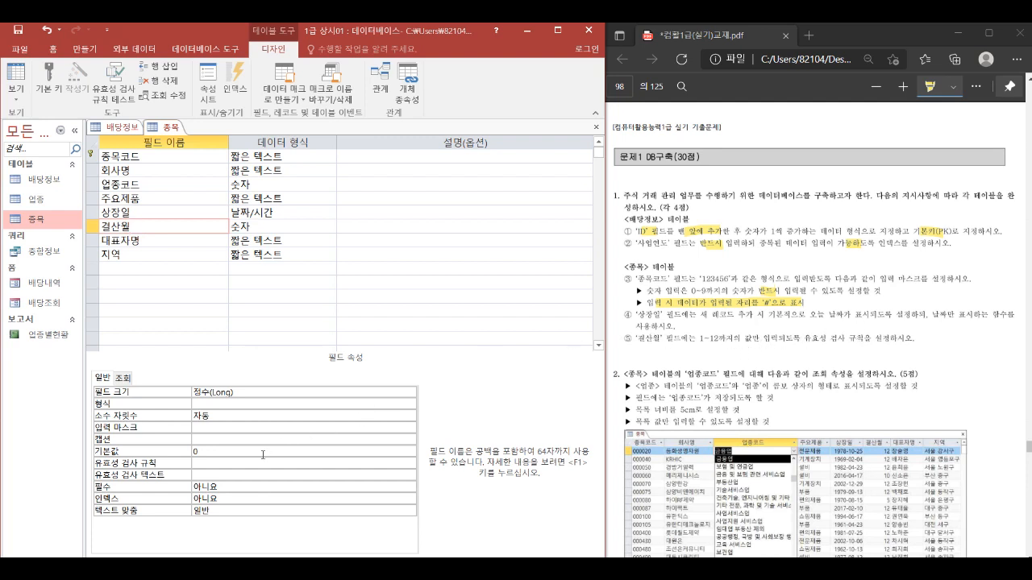
pyautogui.click(225, 465)
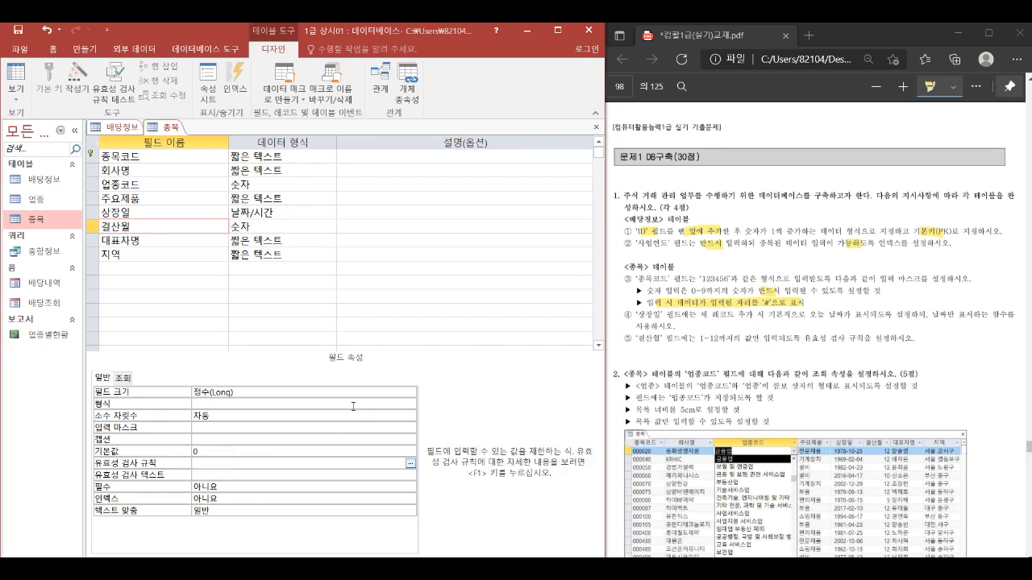
pyautogui.write('between 1 and 12')
pyautogui.press('Return')
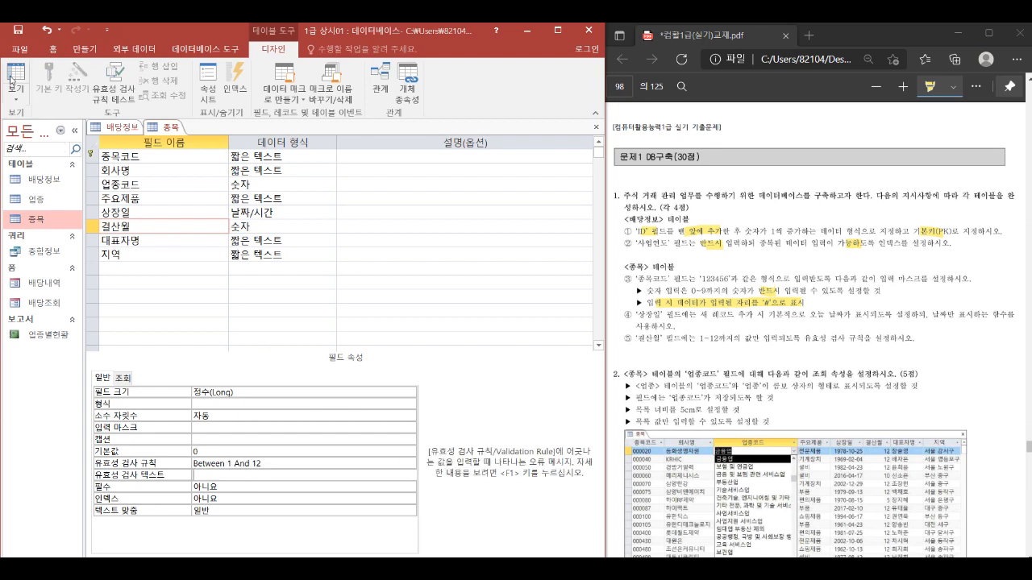
# Step: Close all open tables, saving their design changes and agreeing to test the existing data against the new rules
pyautogui.rightClick(163, 128)
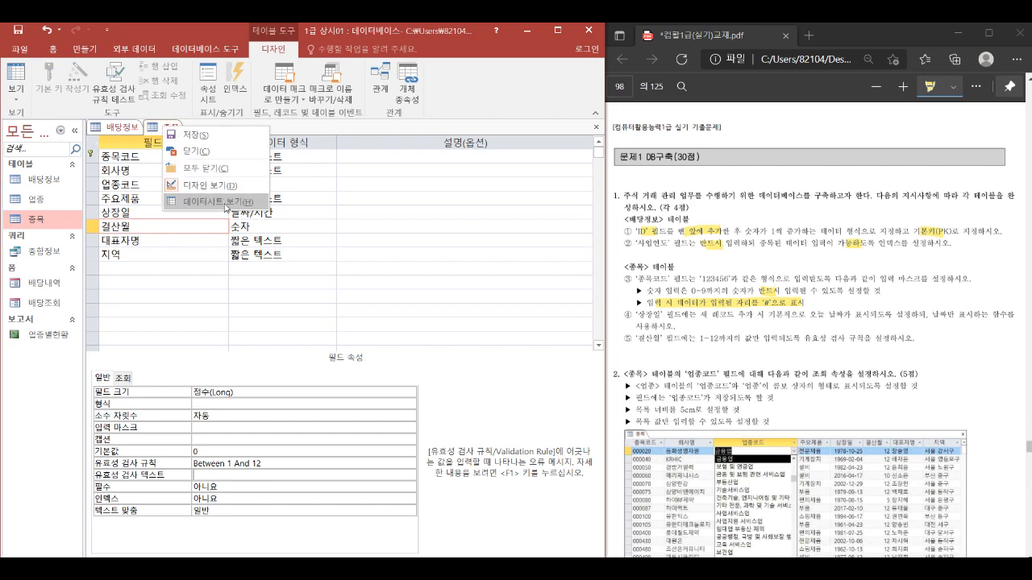
pyautogui.click(224, 171)
pyautogui.click(435, 347)
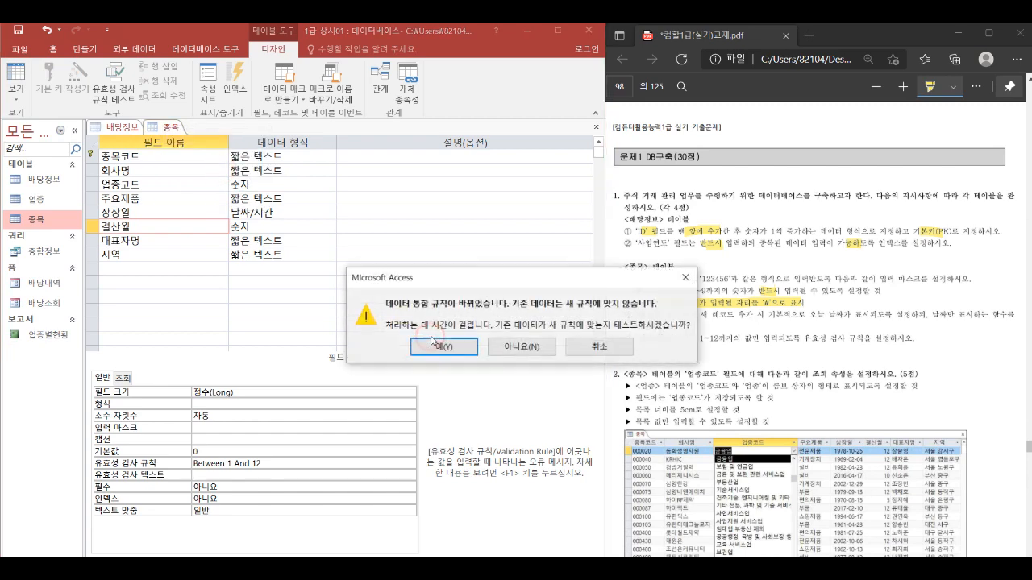
pyautogui.click(435, 346)
pyautogui.click(435, 347)
pyautogui.click(439, 348)
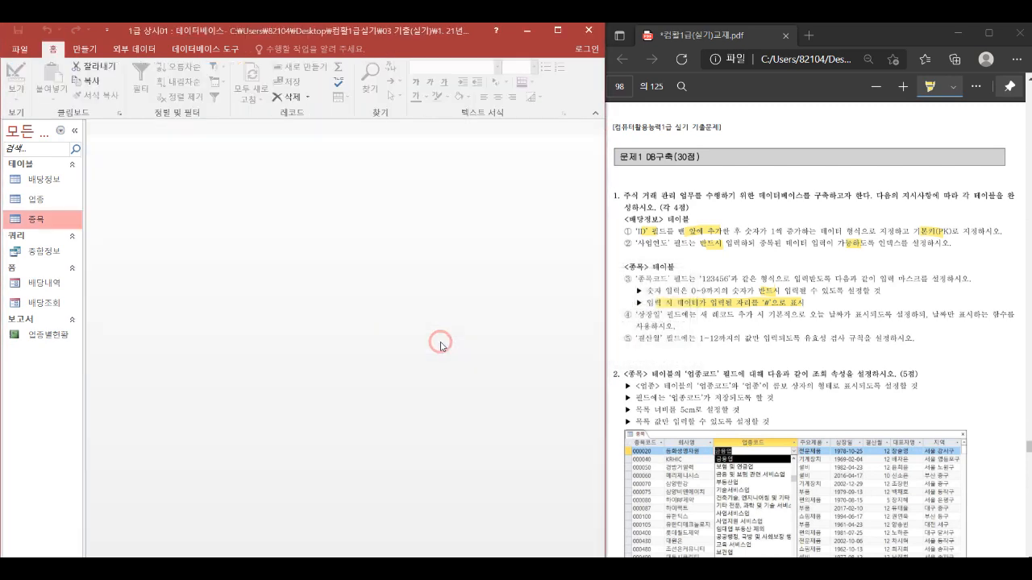
# Step: Reopen the 종목 table in design view and set the 업종코드 field's lookup display control to 콤보 상자
pyautogui.scroll(-3, 661, 385)
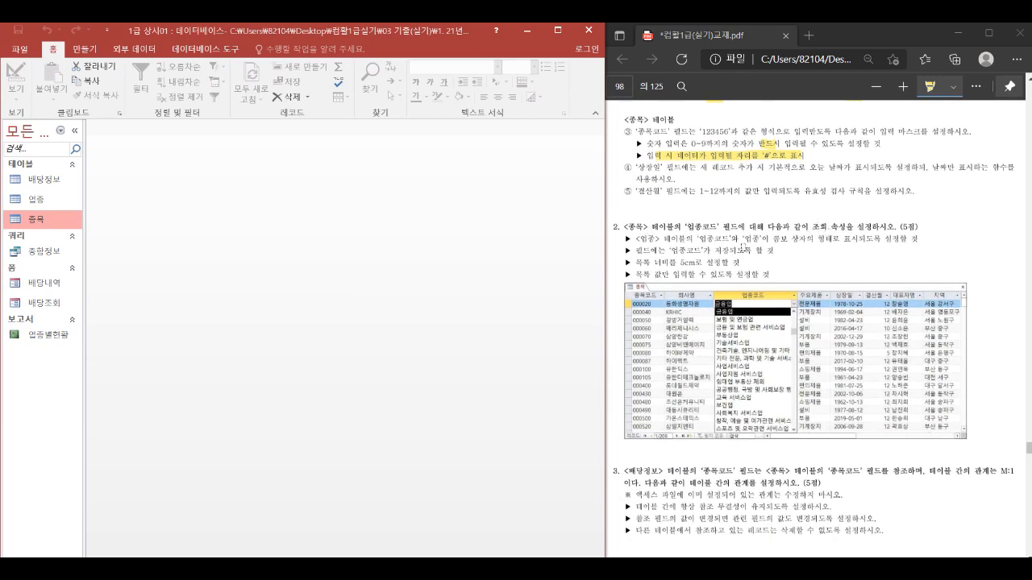
pyautogui.rightClick(34, 225)
pyautogui.click(77, 247)
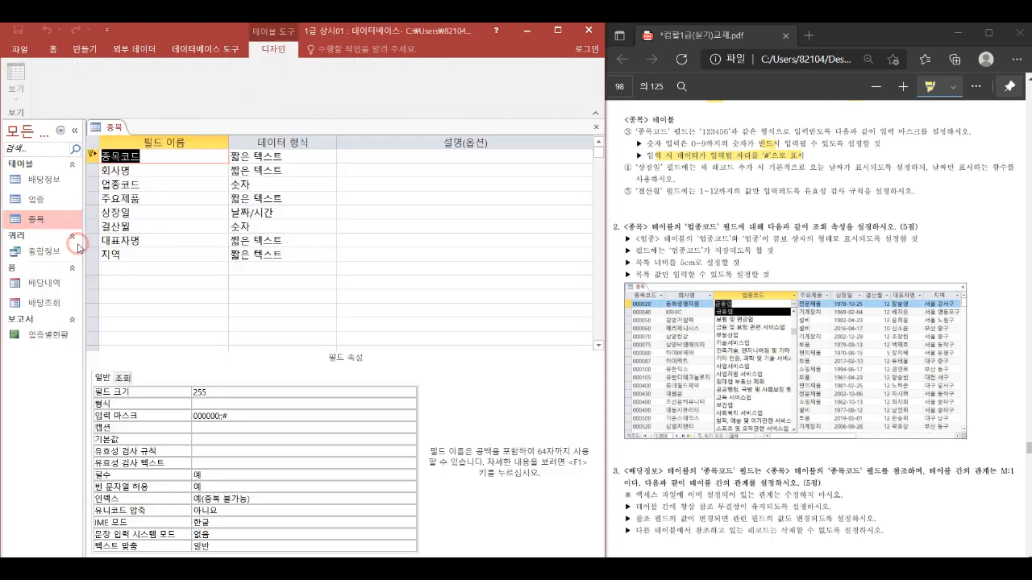
pyautogui.click(152, 186)
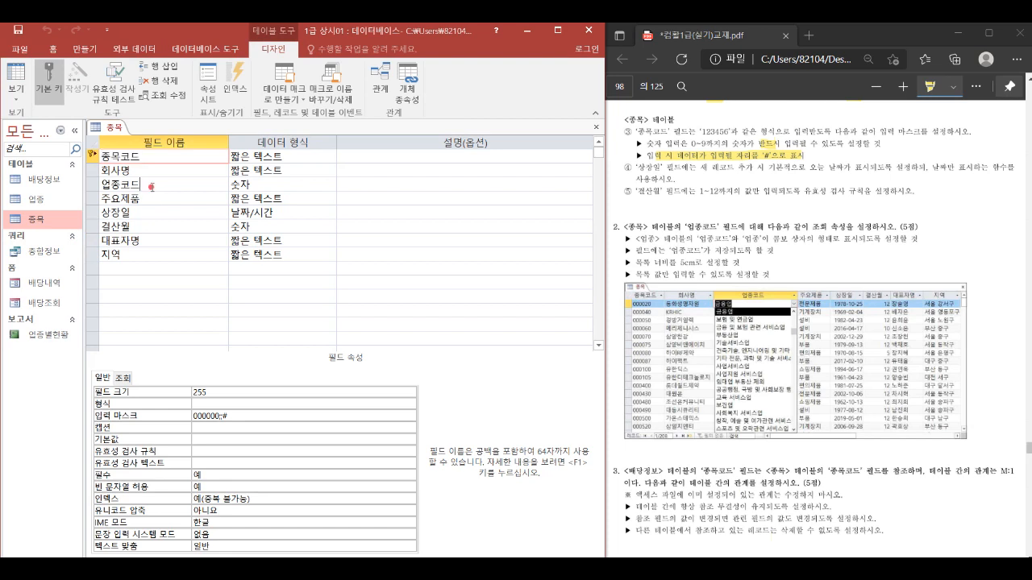
pyautogui.click(122, 378)
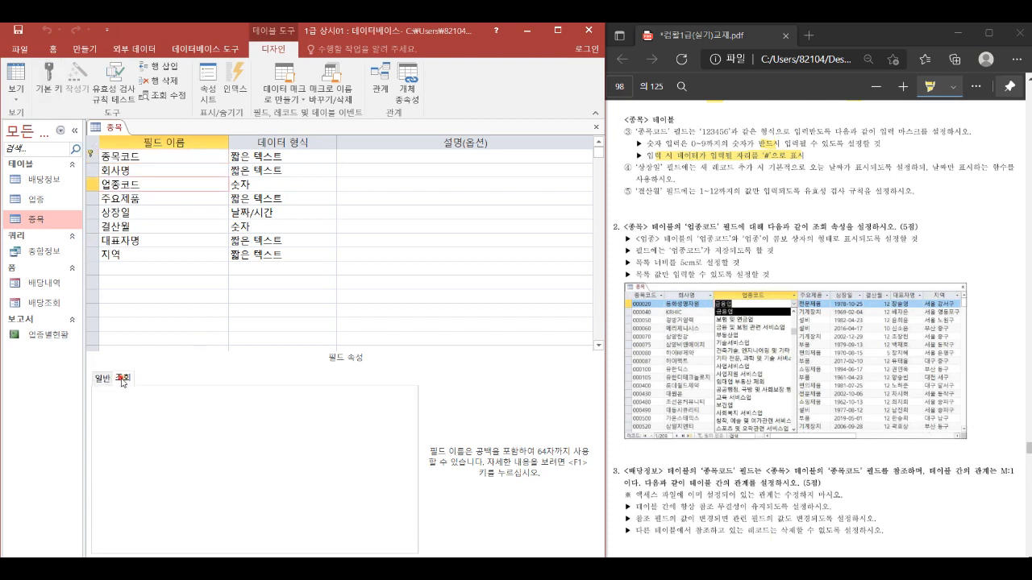
pyautogui.click(268, 393)
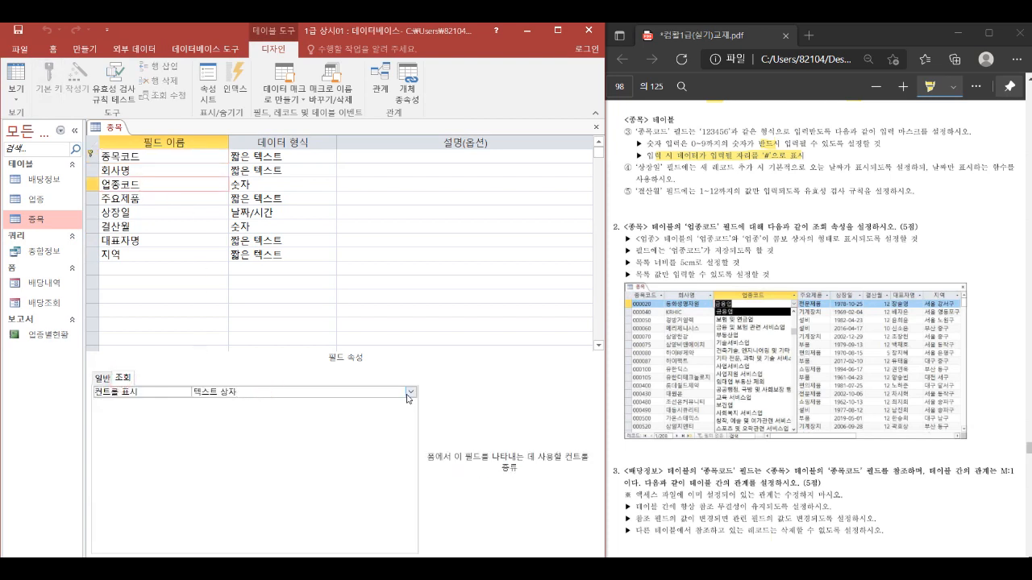
pyautogui.click(410, 392)
pyautogui.click(323, 424)
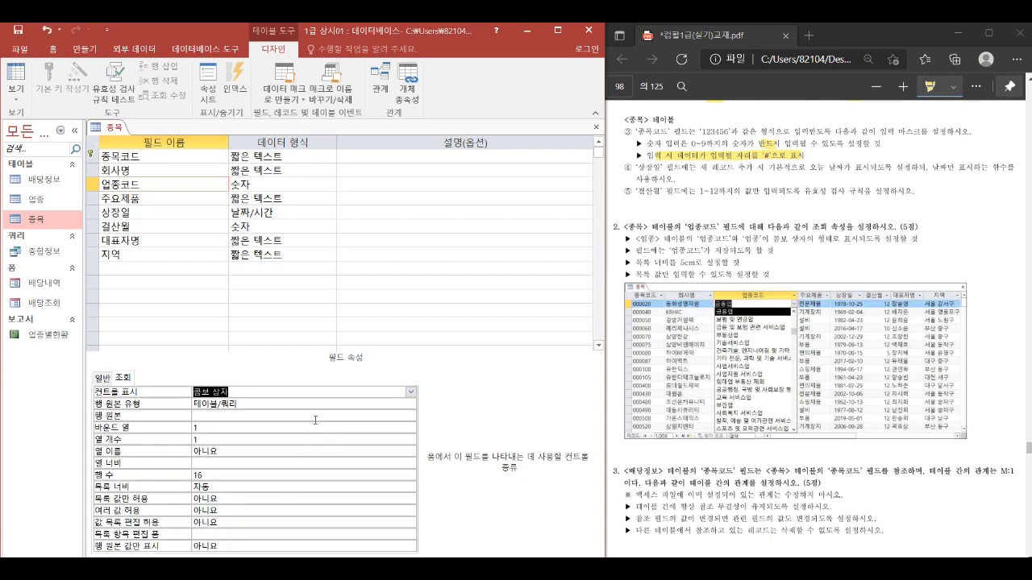
# Step: Build the 업종코드 lookup's row source from the 업종코드 and 업종 fields of the 업종 table and save it
pyautogui.click(315, 419)
pyautogui.click(410, 417)
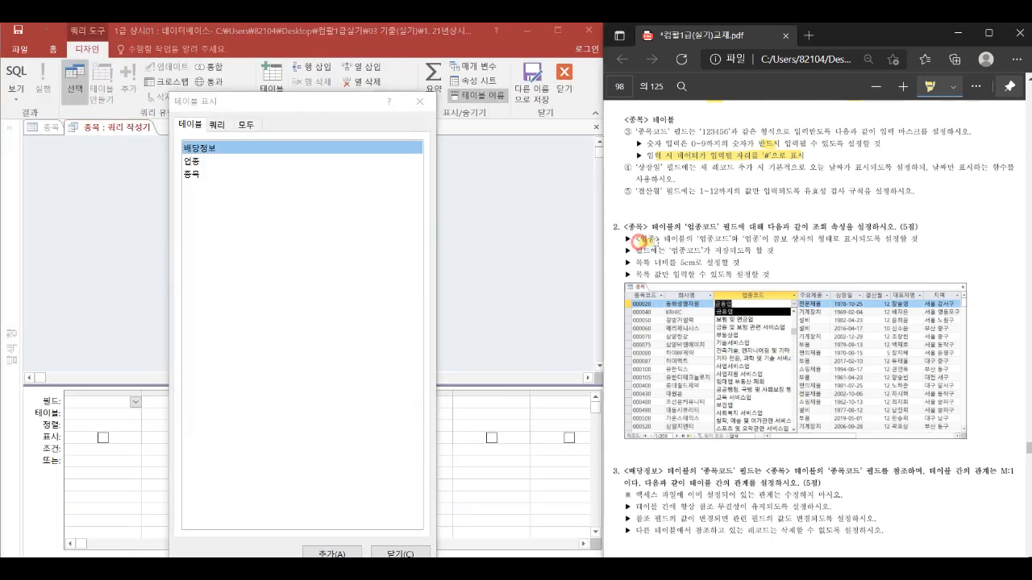
pyautogui.doubleClick(200, 162)
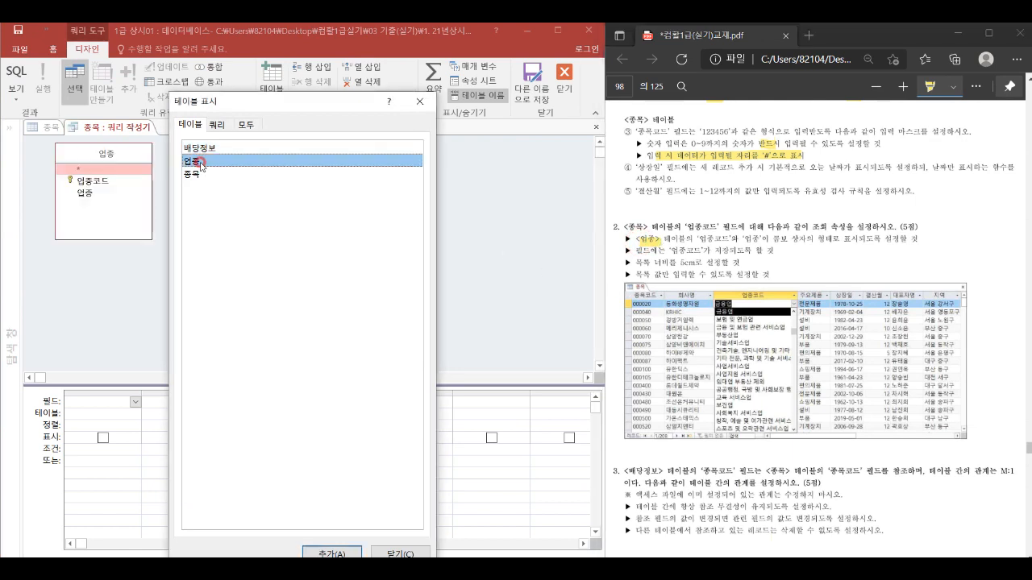
pyautogui.click(418, 100)
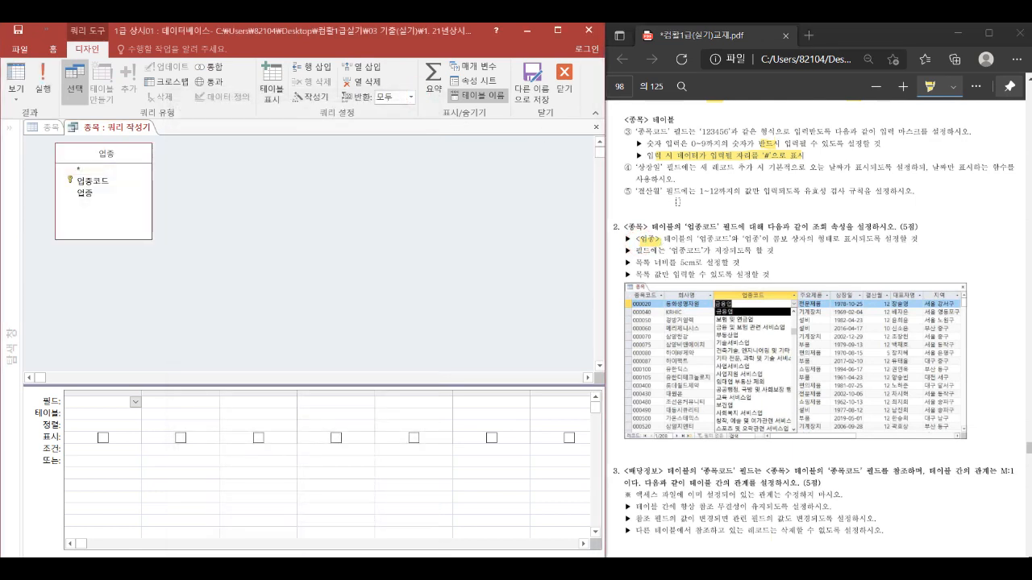
pyautogui.doubleClick(91, 187)
pyautogui.doubleClick(83, 194)
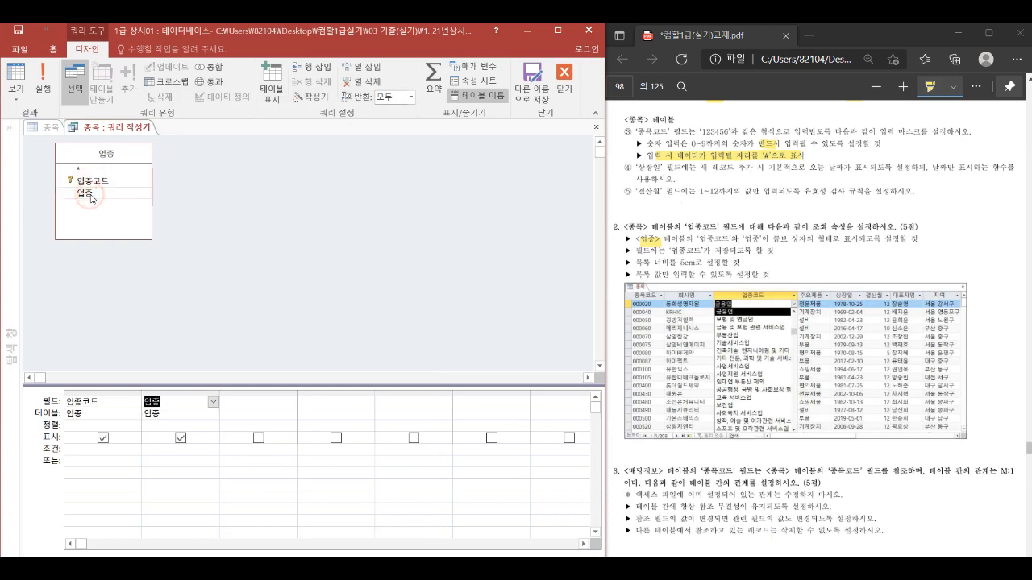
pyautogui.rightClick(133, 137)
pyautogui.click(165, 151)
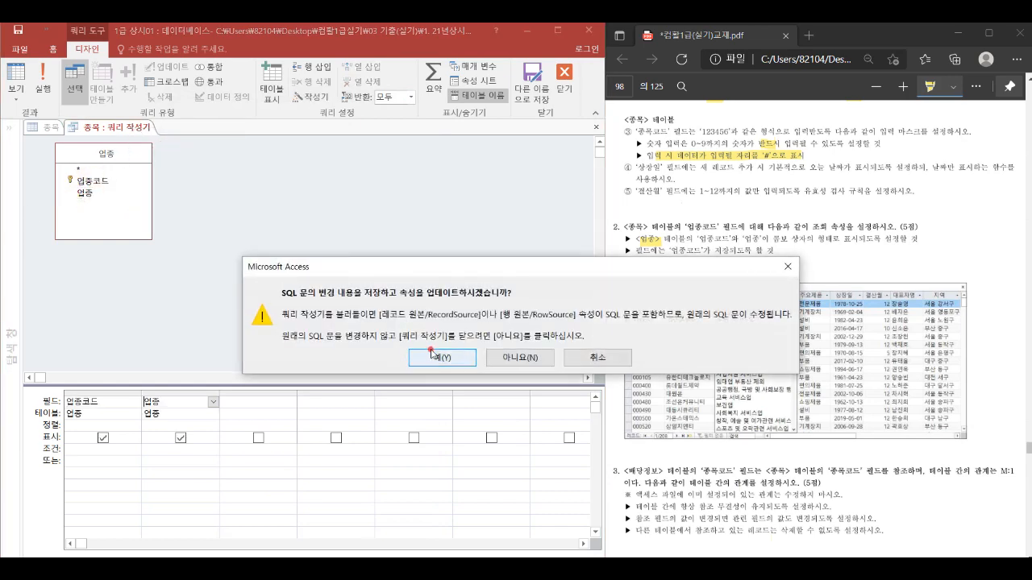
pyautogui.click(431, 353)
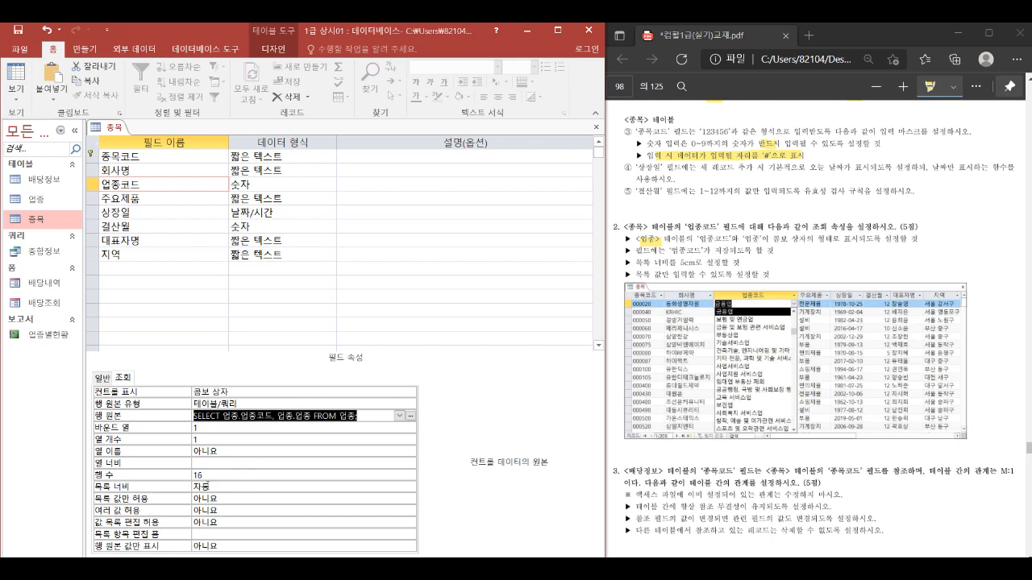
# Step: Set the 업종코드 lookup's 목록 너비 to 5cm, 목록 값만 허용 to 예 and 열 개수 to 2
pyautogui.doubleClick(214, 487)
pyautogui.write('5')
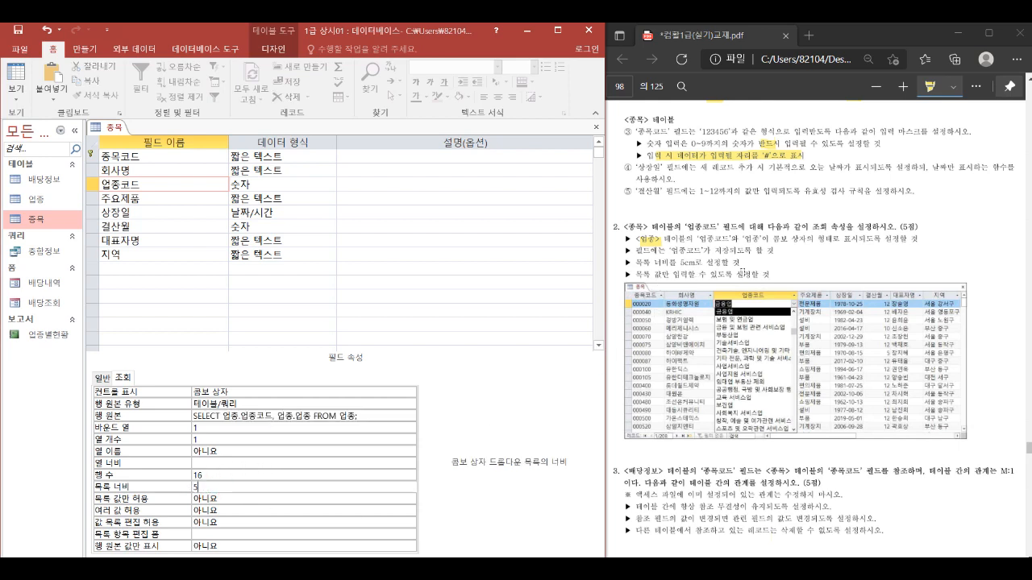
pyautogui.doubleClick(218, 500)
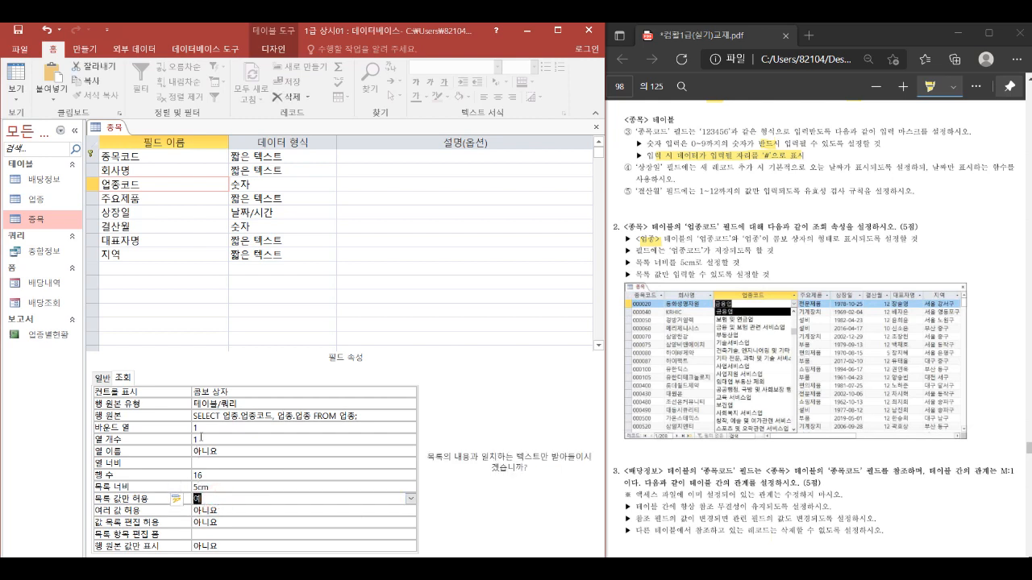
pyautogui.doubleClick(203, 439)
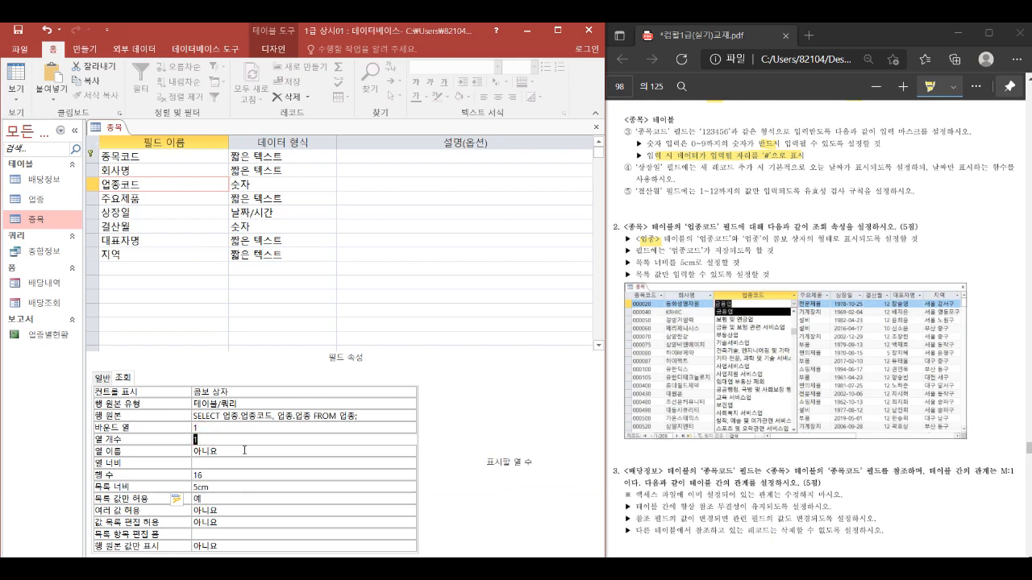
pyautogui.write('2')
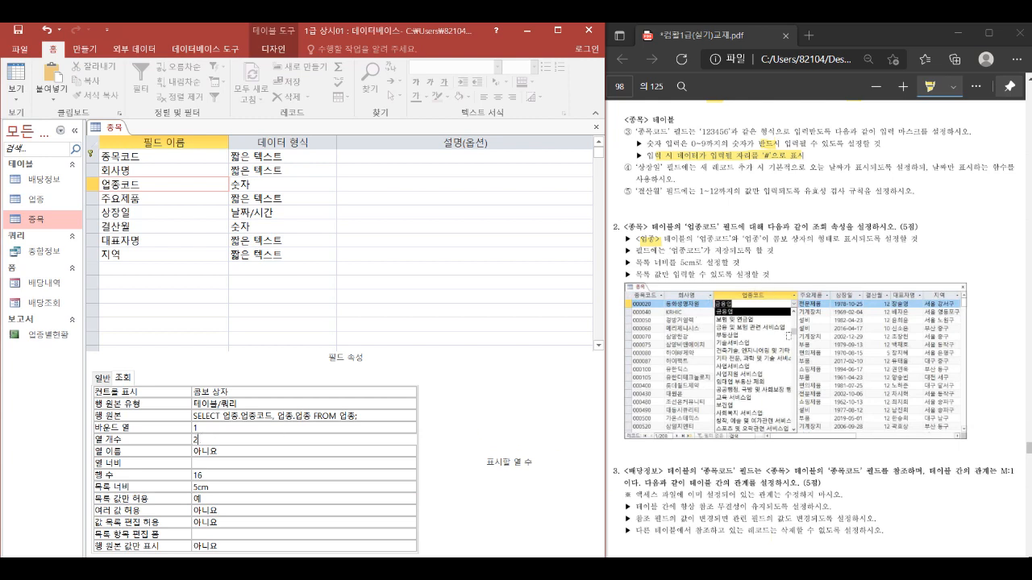
# Step: Highlight the 업종 list in the exam PDF's example picture and set the 업종코드 lookup's 열 너비 to 0cm;5cm
pyautogui.moveTo(788, 428)
pyautogui.mouseDown()
pyautogui.moveTo(739, 417)
pyautogui.moveTo(717, 355)
pyautogui.moveTo(748, 305)
pyautogui.moveTo(771, 314)
pyautogui.moveTo(781, 355)
pyautogui.moveTo(764, 432)
pyautogui.mouseUp()
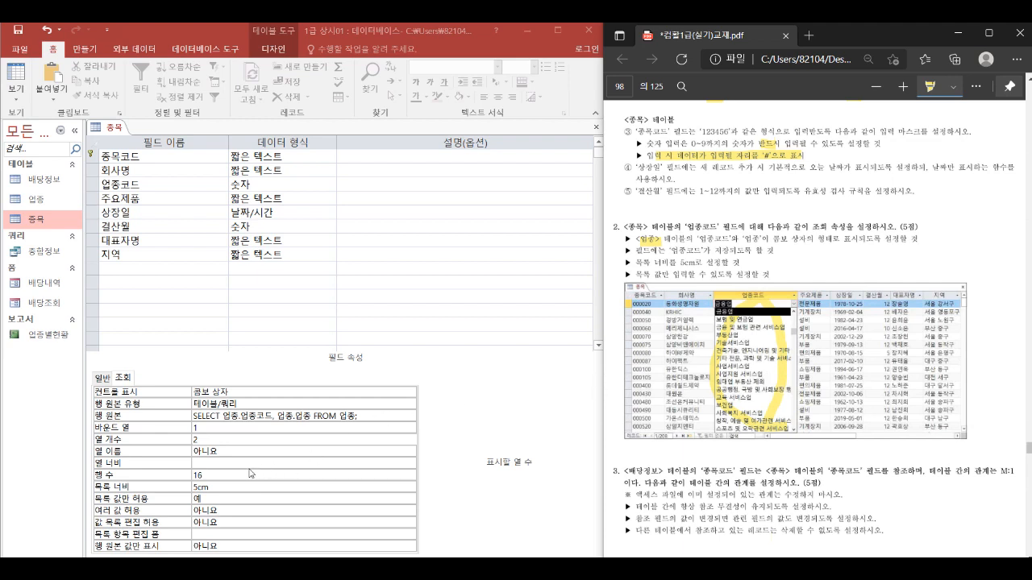
pyautogui.click(213, 465)
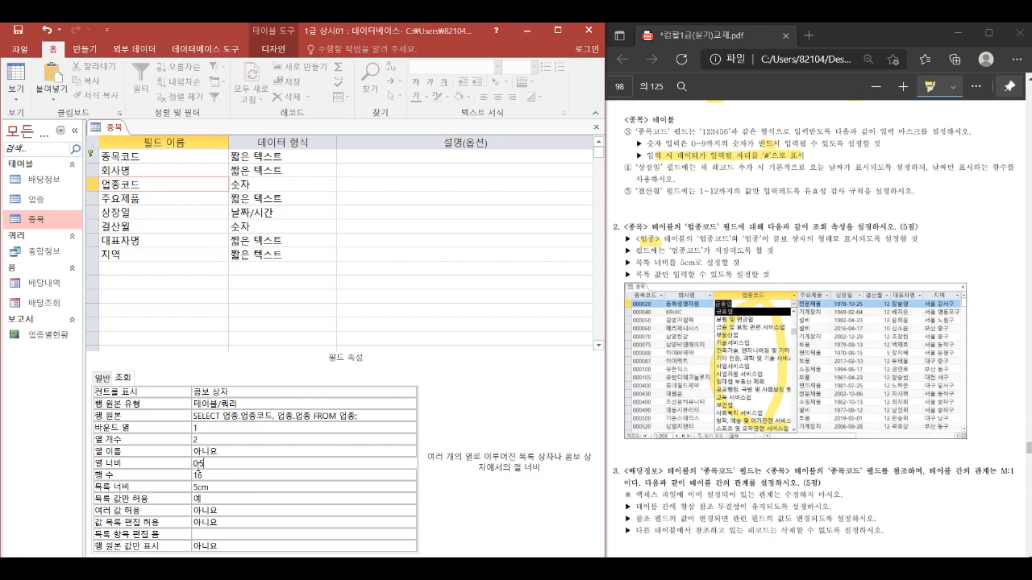
pyautogui.moveTo(212, 489); pyautogui.dragTo(193, 486)
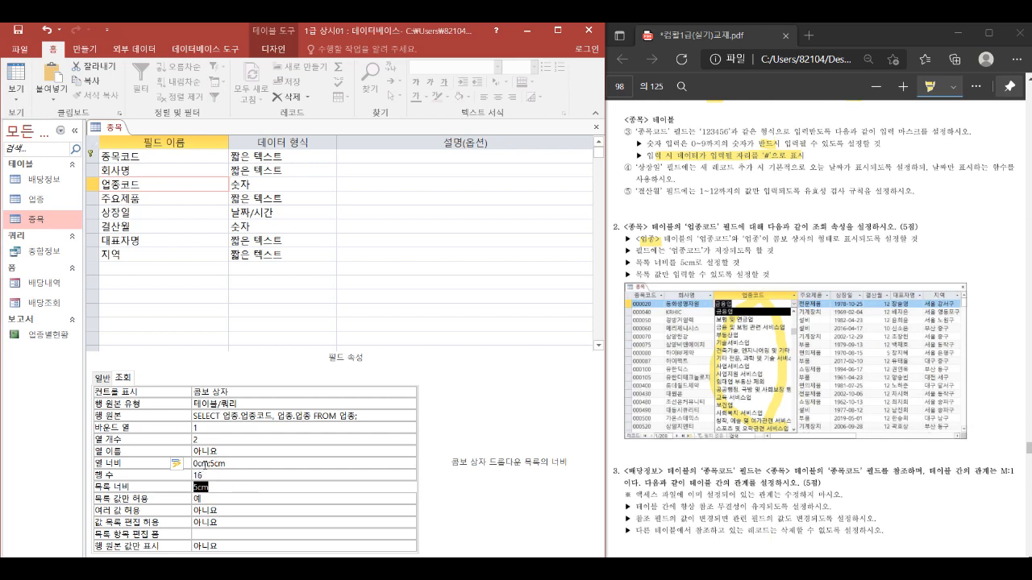
pyautogui.moveTo(237, 462); pyautogui.dragTo(192, 463)
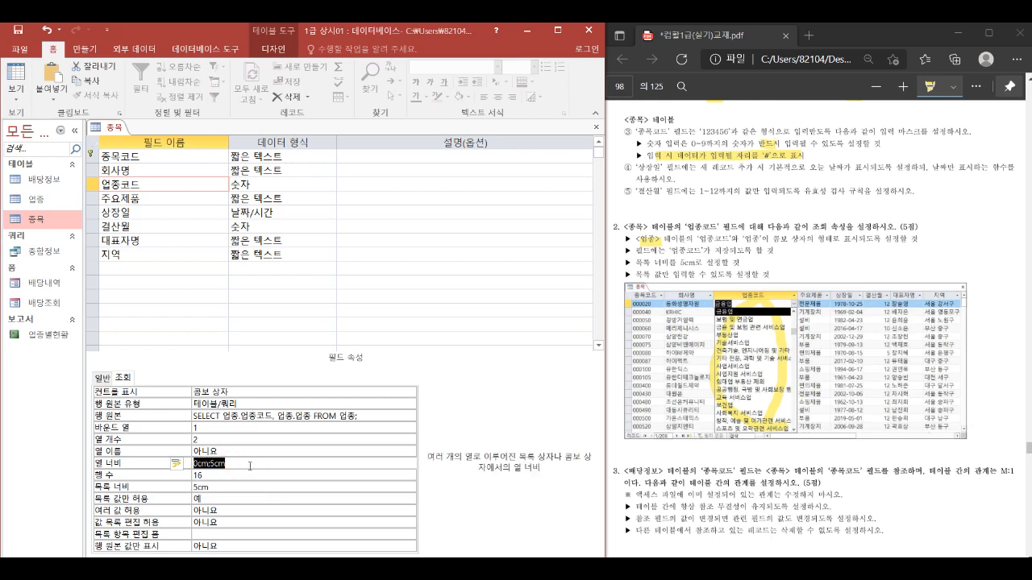
pyautogui.click(250, 466)
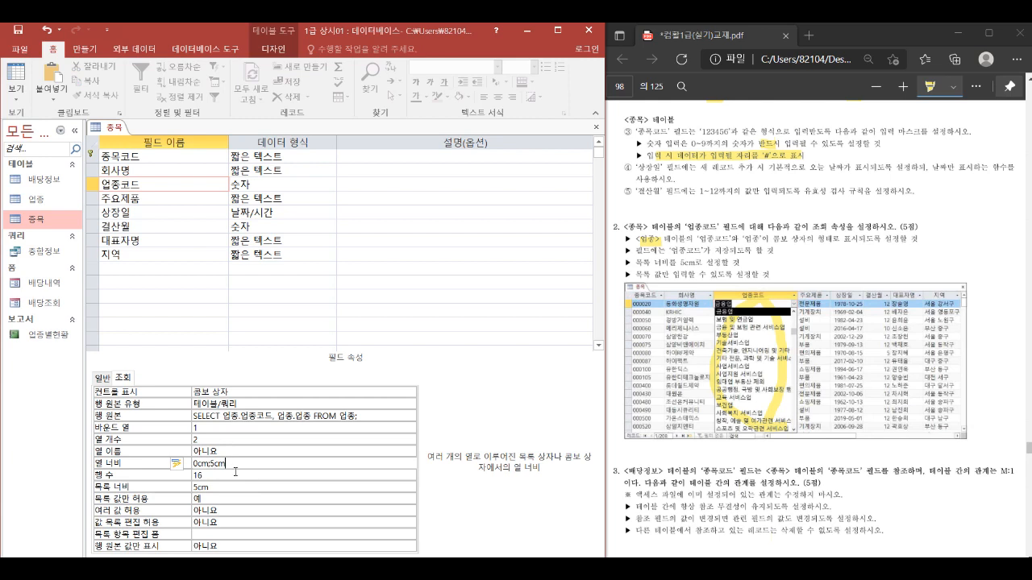
pyautogui.click(203, 442)
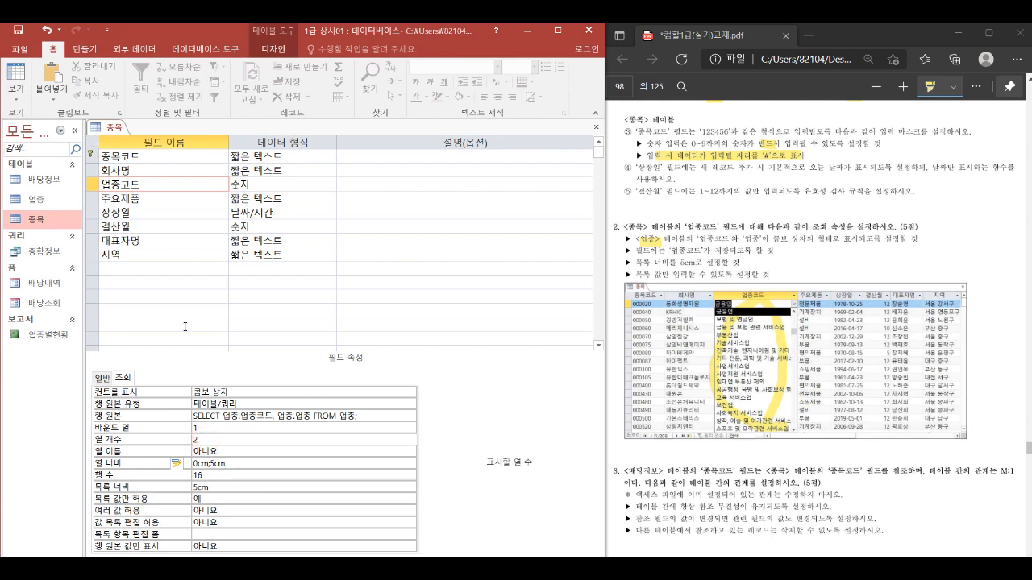
# Step: Save the 종목 table's design, check the first record's 업종코드 list in datasheet view, and close the table
pyautogui.rightClick(106, 129)
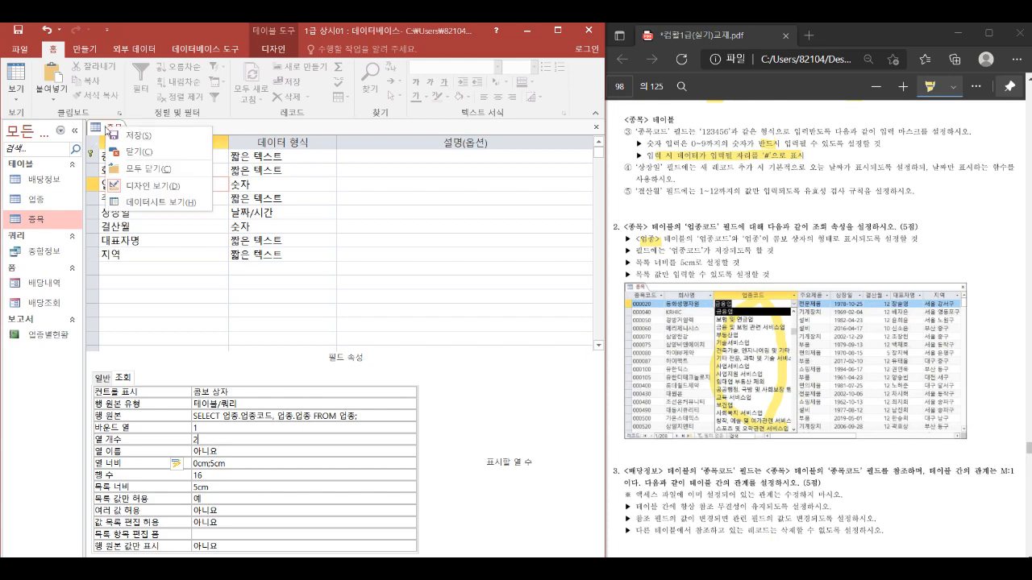
pyautogui.click(153, 208)
pyautogui.click(451, 350)
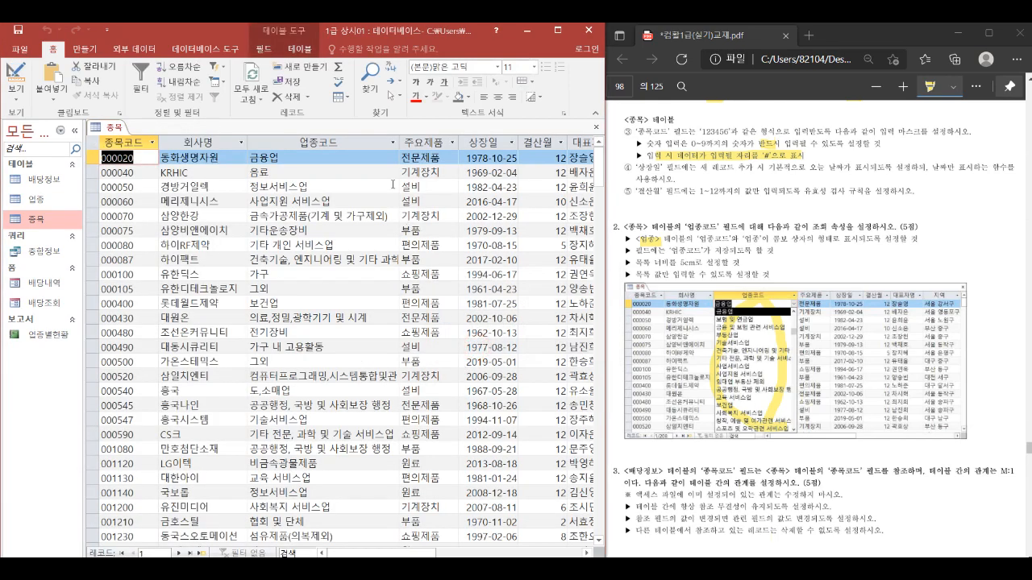
pyautogui.click(384, 161)
pyautogui.click(393, 158)
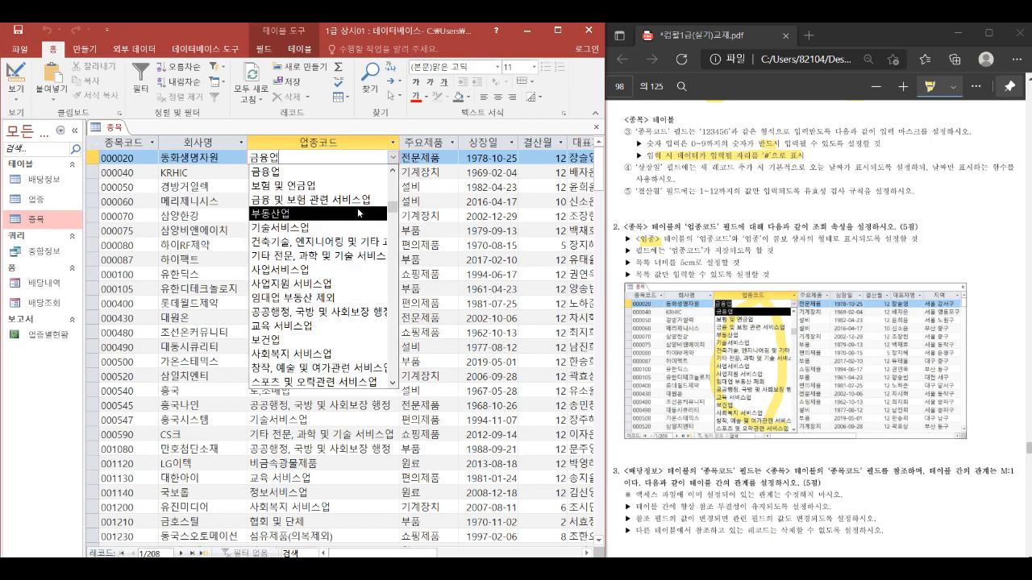
pyautogui.rightClick(112, 130)
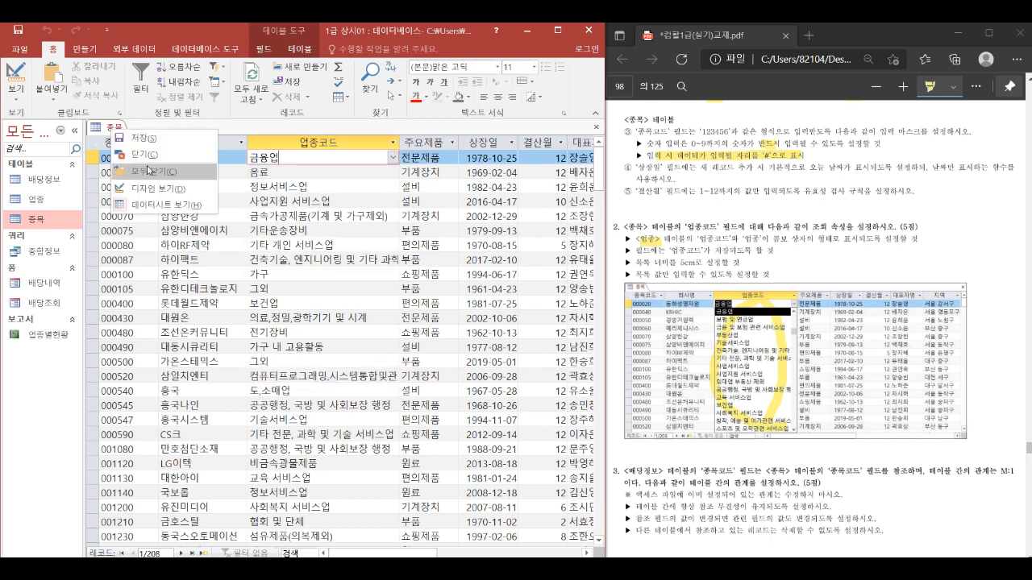
pyautogui.click(148, 158)
# Step: Switch to the exam PDF and highlight the words 관계를 설정하 in task 3
pyautogui.scroll(-4, 848, 448)
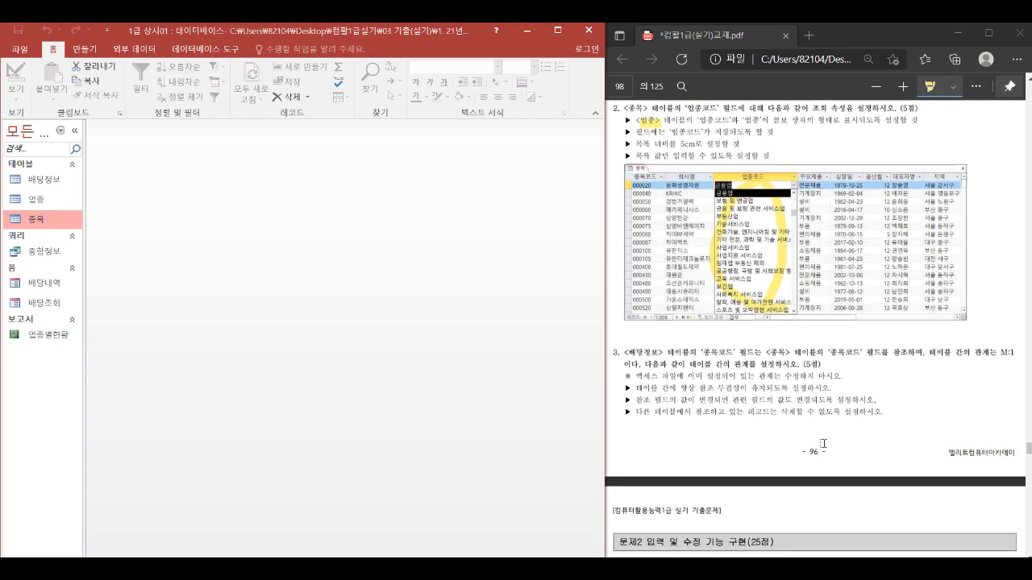
pyautogui.moveTo(738, 333); pyautogui.dragTo(780, 338)
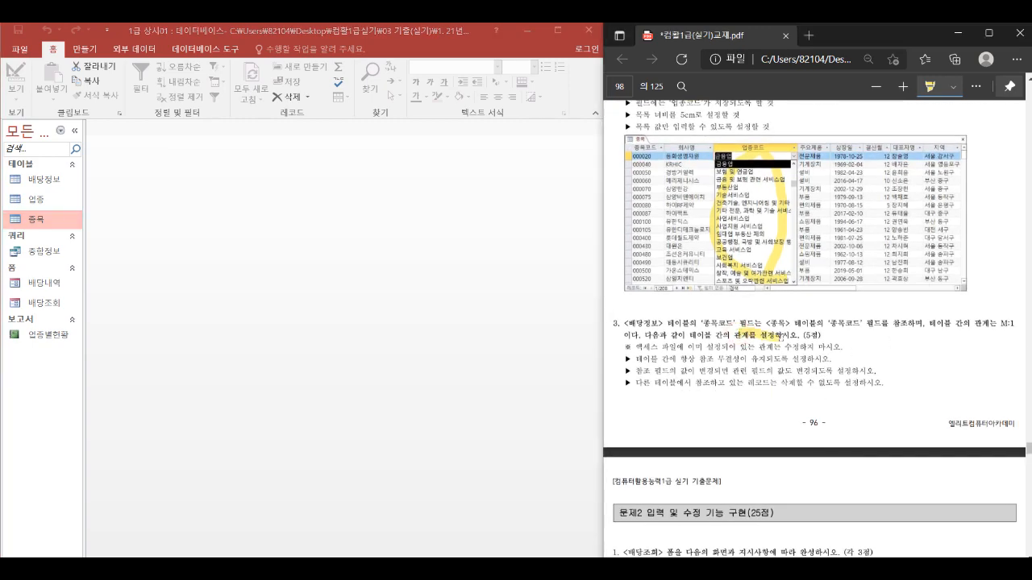
pyautogui.scroll(-2, 730, 365)
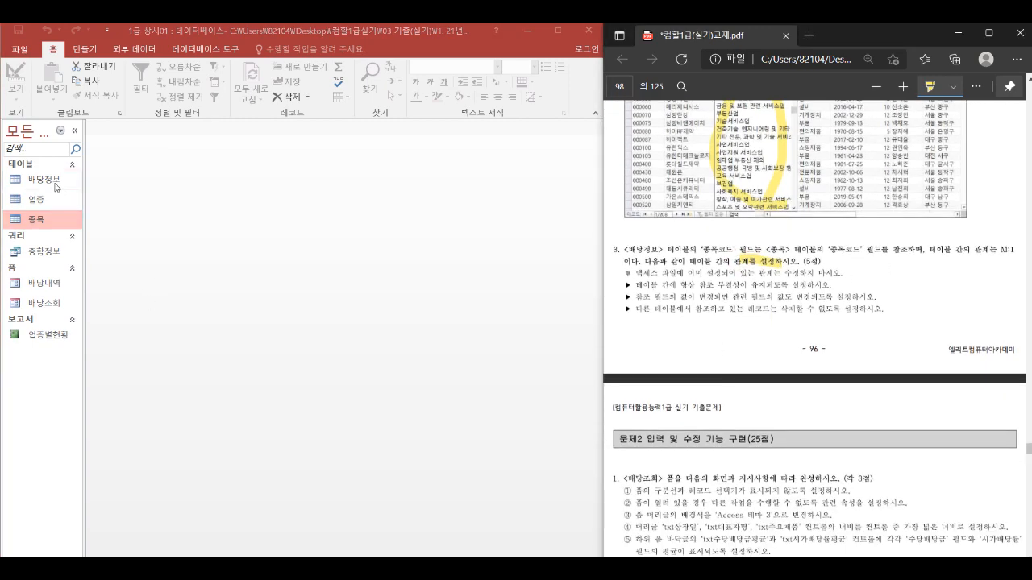
# Step: Open the relationships layout in Access and add the 배당정보 table beside the 종목 table
pyautogui.click(167, 53)
pyautogui.click(193, 50)
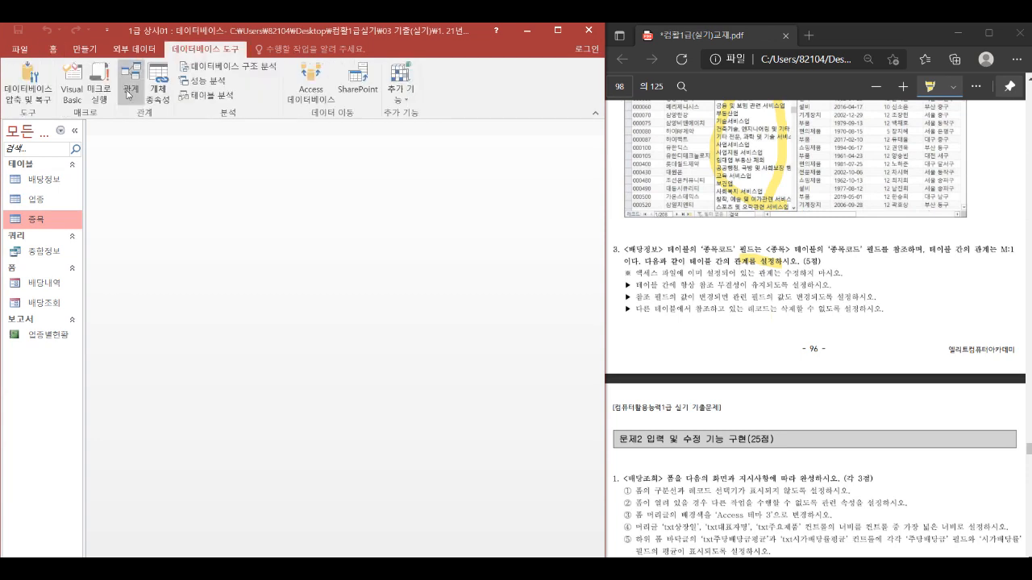
pyautogui.click(132, 89)
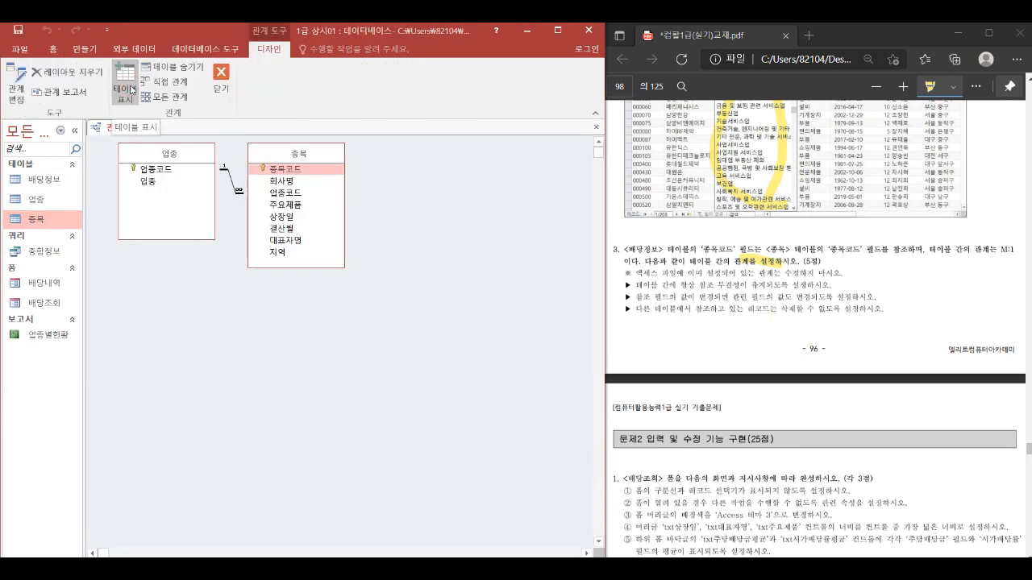
pyautogui.moveTo(44, 179); pyautogui.dragTo(470, 176)
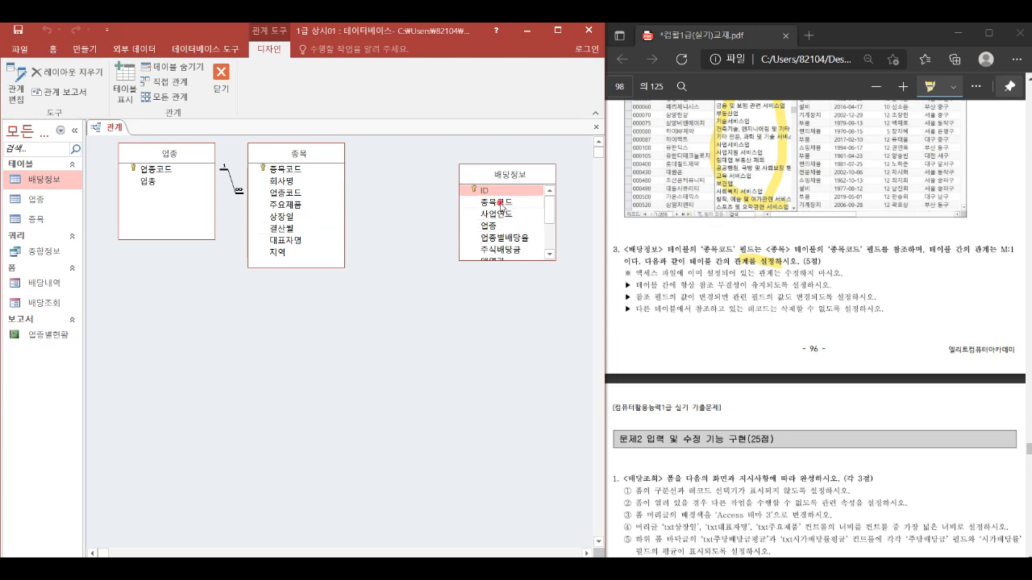
# Step: Relate 종목코드 of 배당정보 to 종목코드 of 종목 with referential integrity and cascading field updates, and close the relationships layout with its changes saved
pyautogui.moveTo(504, 203)
pyautogui.mouseDown()
pyautogui.moveTo(354, 196)
pyautogui.moveTo(298, 178)
pyautogui.moveTo(489, 203)
pyautogui.mouseUp()
pyautogui.click(298, 172)
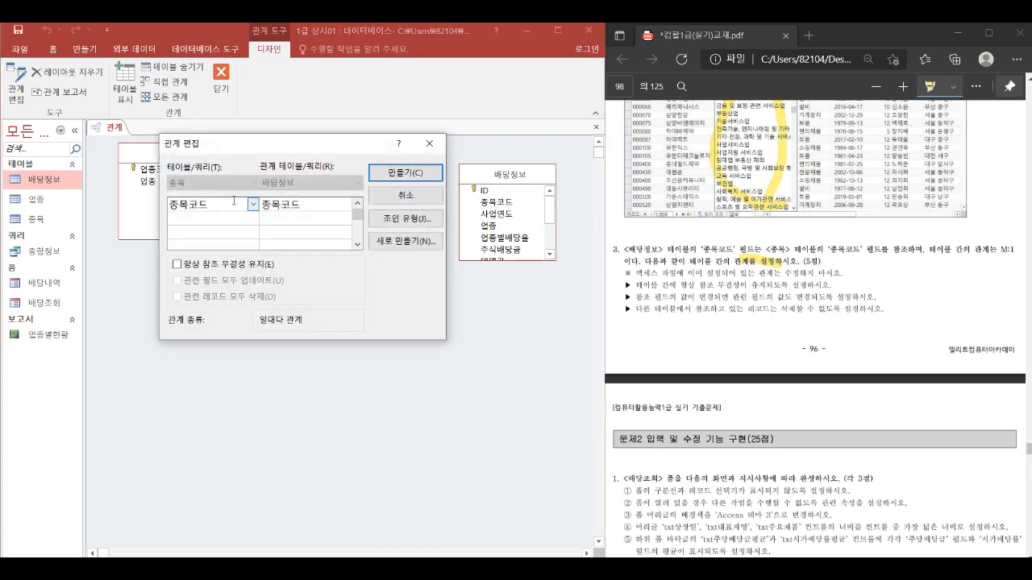
pyautogui.click(224, 264)
pyautogui.click(225, 279)
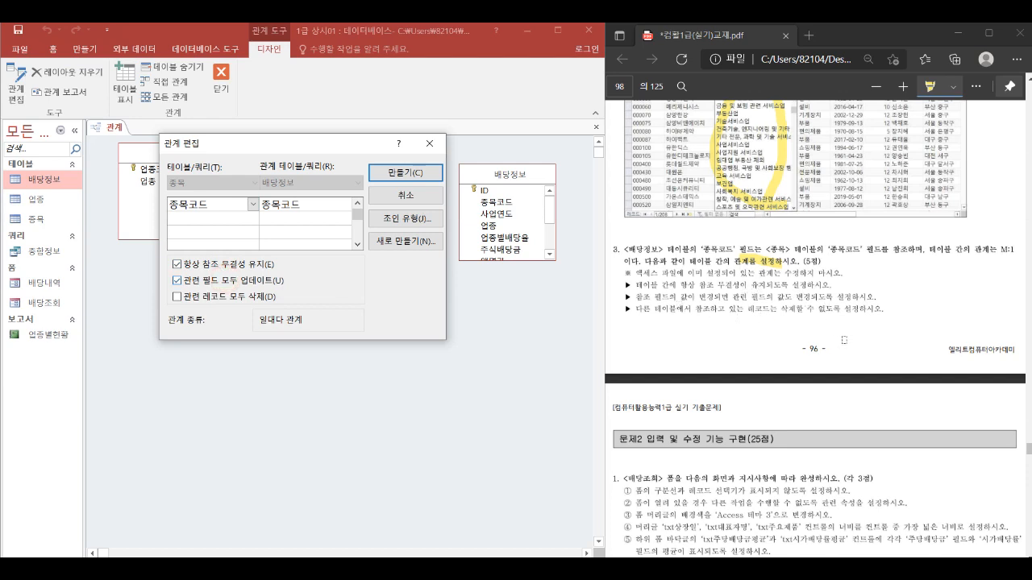
pyautogui.click(428, 173)
pyautogui.click(221, 80)
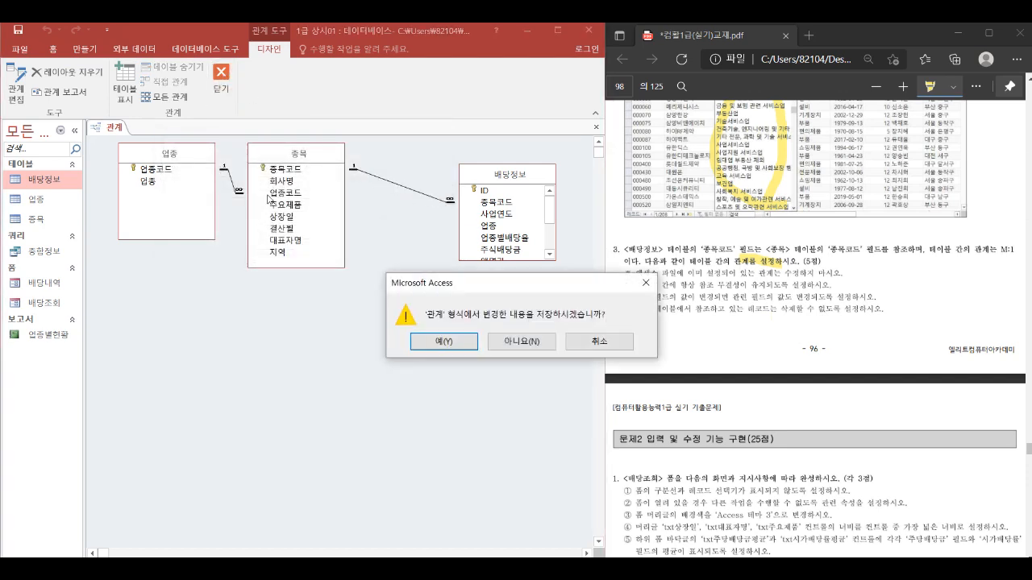
pyautogui.click(440, 341)
# Step: Bring up the 문제2 form tasks in the exam PDF and open the 배당조회 form in design view
pyautogui.scroll(-3, 711, 472)
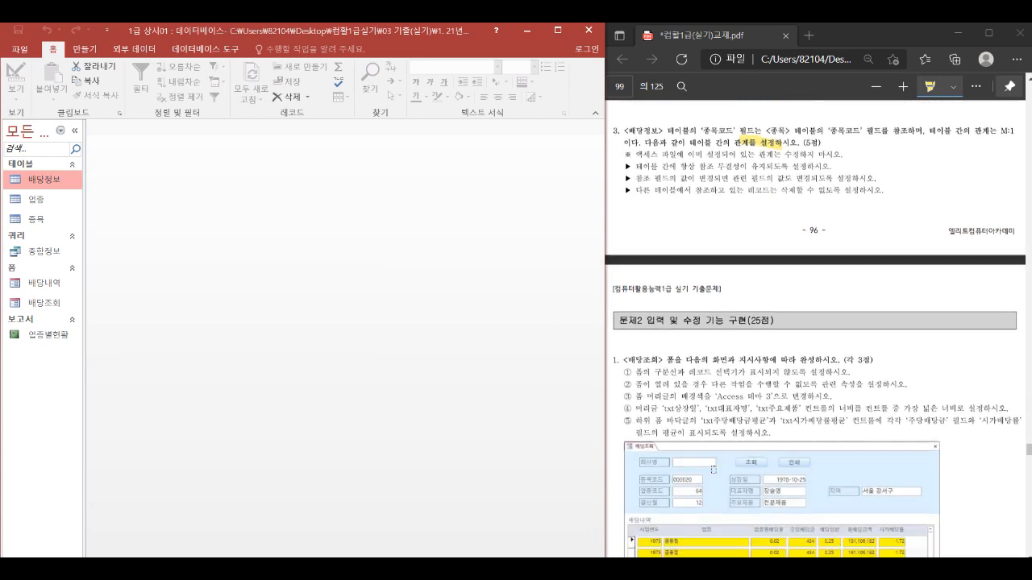
pyautogui.scroll(-5, 712, 469)
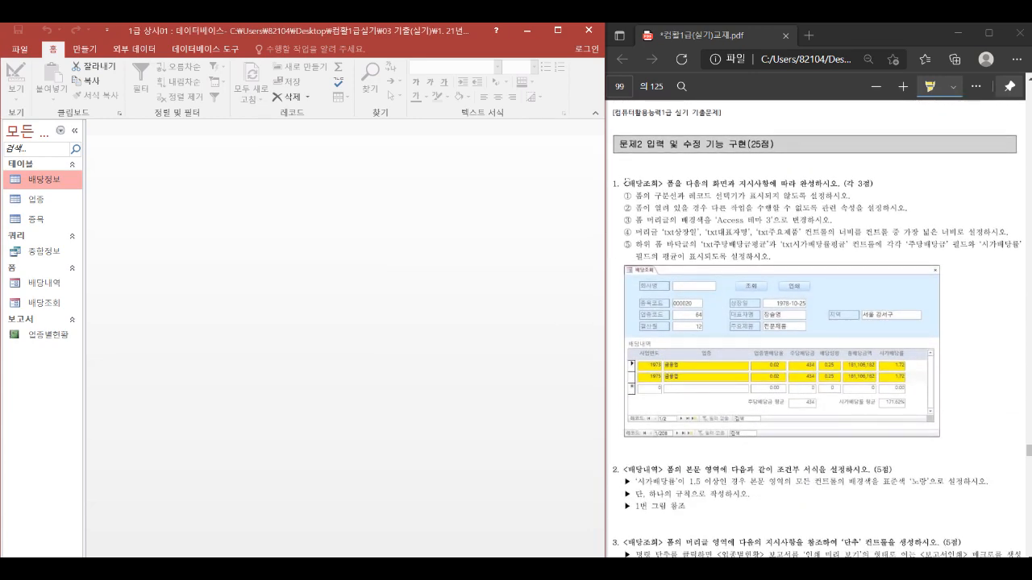
pyautogui.rightClick(46, 304)
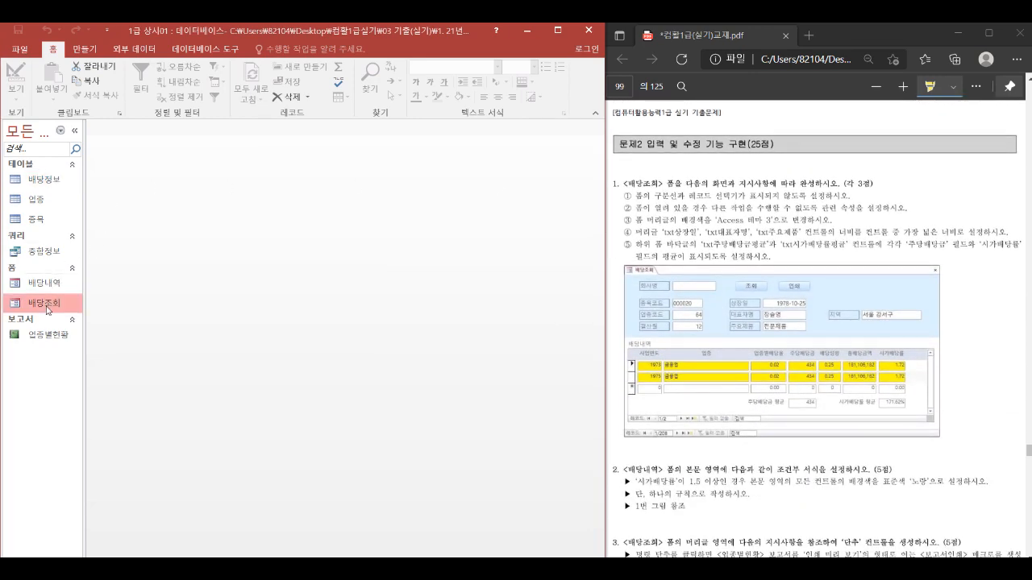
pyautogui.click(86, 346)
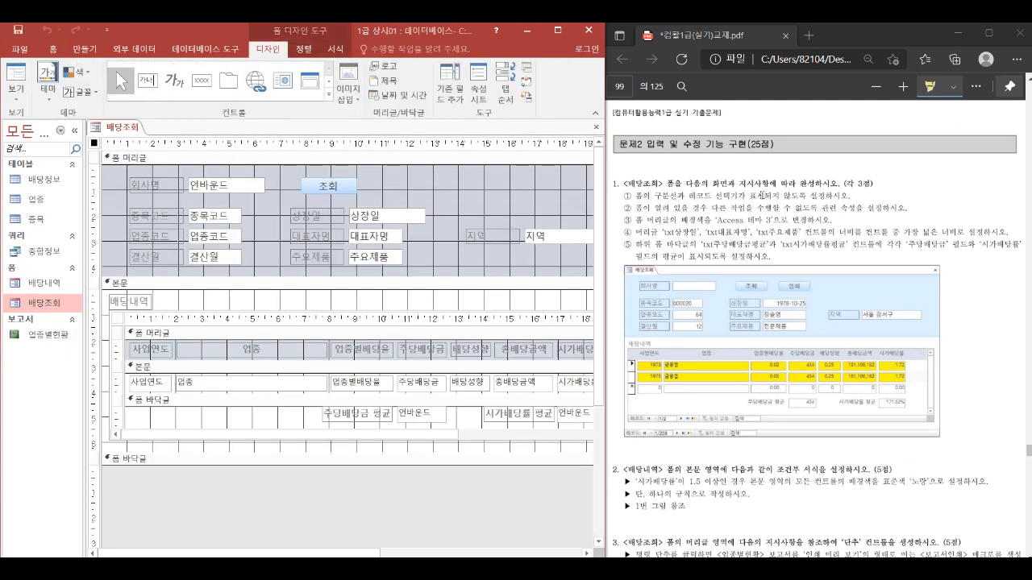
# Step: Highlight 되지 않도록 in the PDF's item ①, and set the 배당조회 form's 구분 선 and 레코드 선택기 to 아니요 and 모달 to 예
pyautogui.moveTo(760, 196); pyautogui.dragTo(806, 196)
pyautogui.click(480, 87)
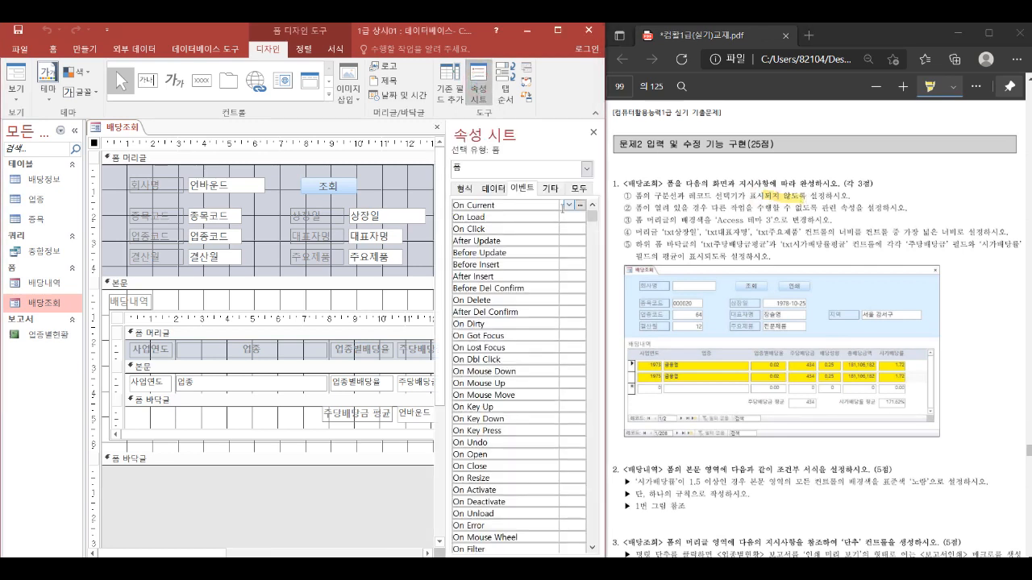
pyautogui.moveTo(561, 205); pyautogui.dragTo(516, 205)
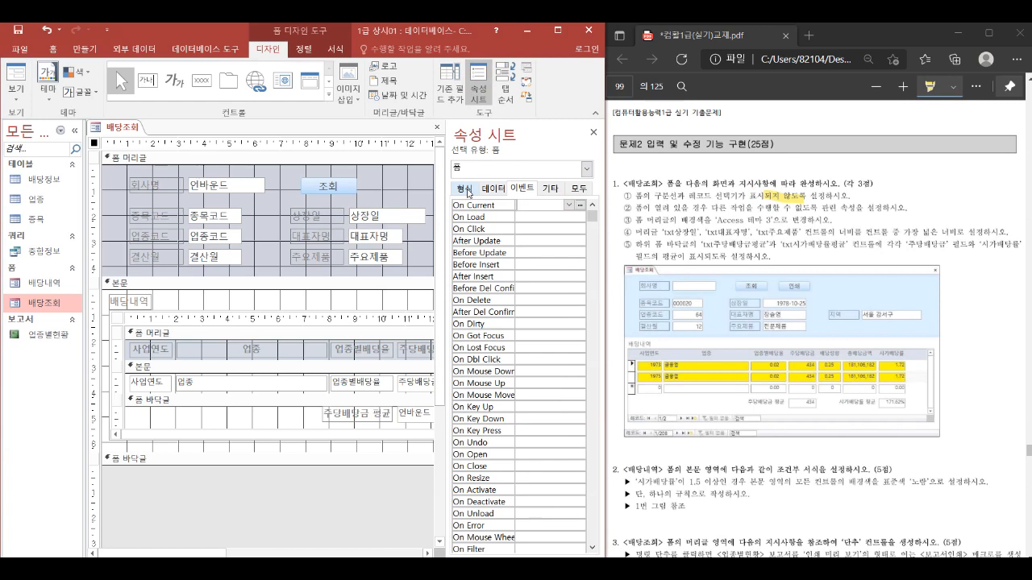
pyautogui.click(468, 190)
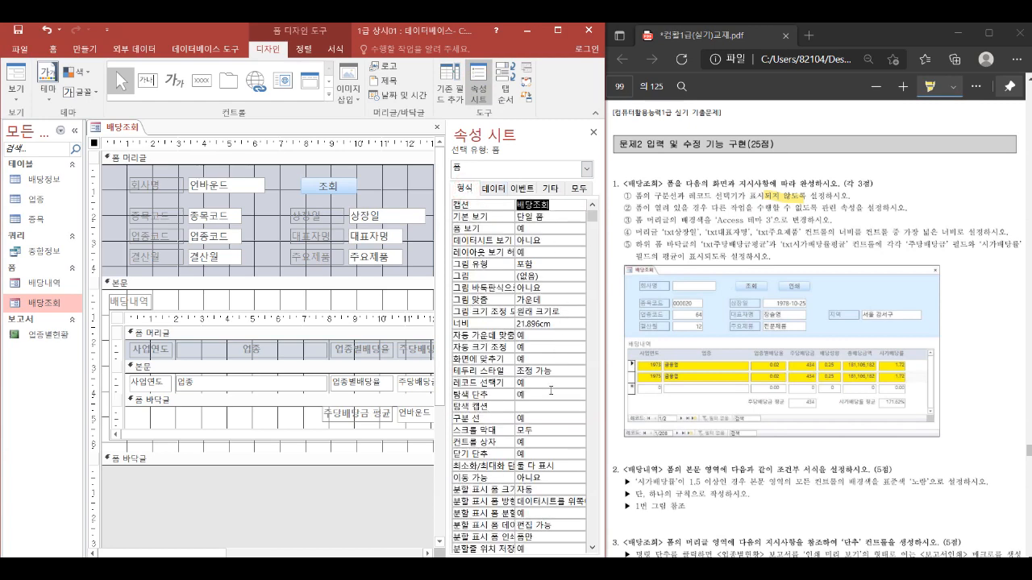
pyautogui.doubleClick(538, 419)
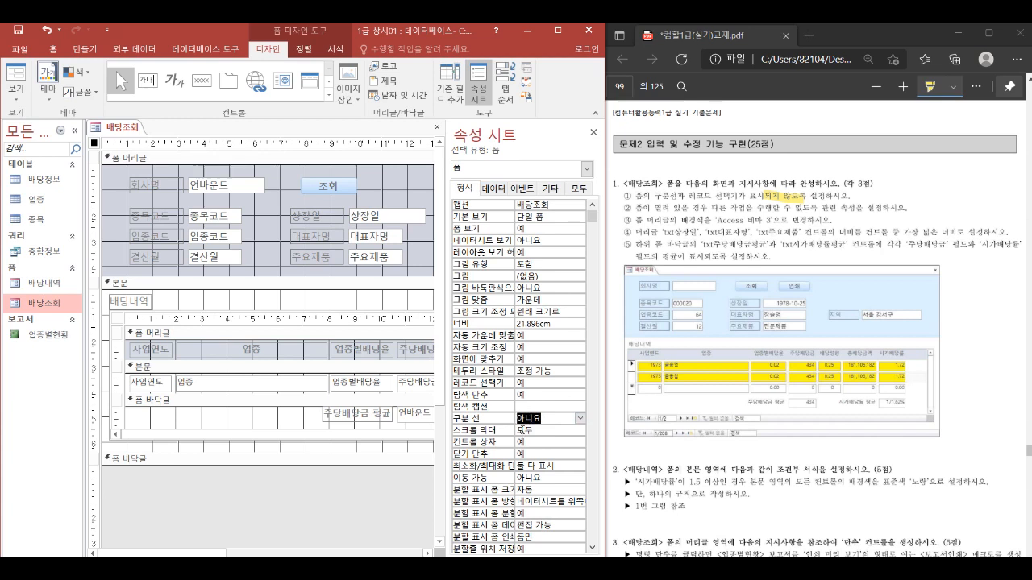
pyautogui.doubleClick(530, 384)
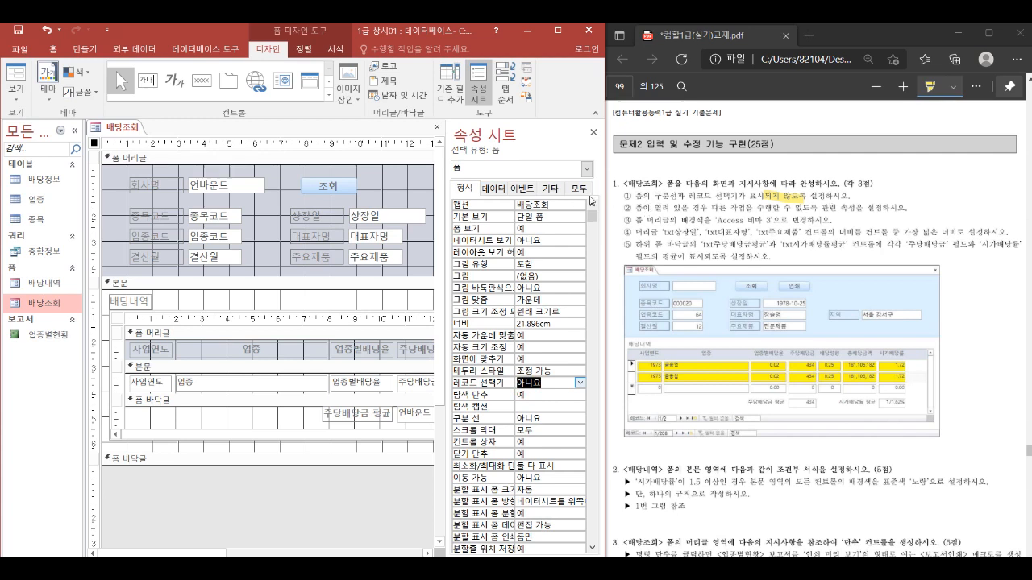
pyautogui.click(551, 187)
pyautogui.doubleClick(548, 216)
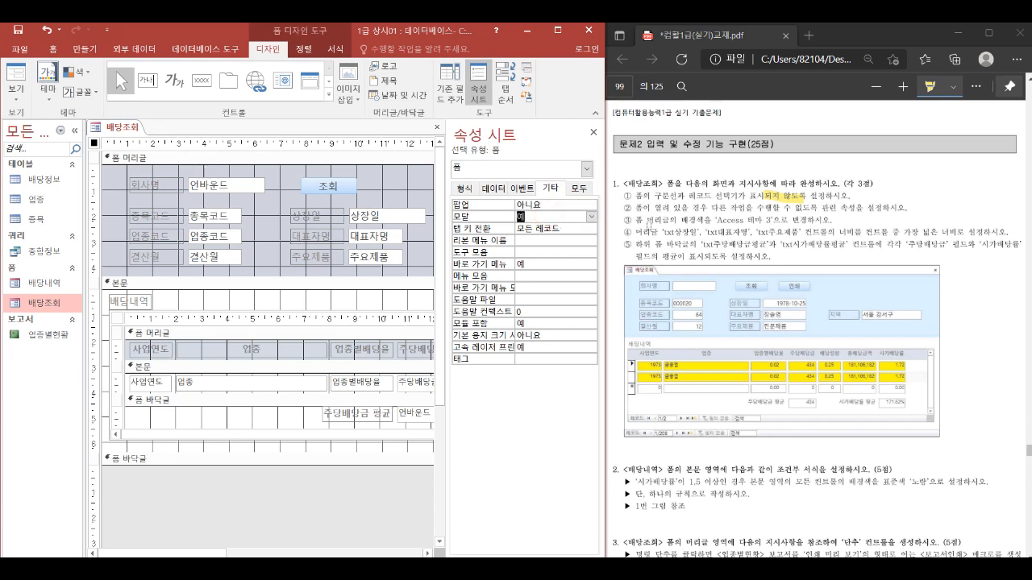
# Step: Highlight 폼 머리글 in the PDF's item ③, and set the 배당조회 form header's background color to Access 테마 3
pyautogui.moveTo(634, 219); pyautogui.dragTo(669, 219)
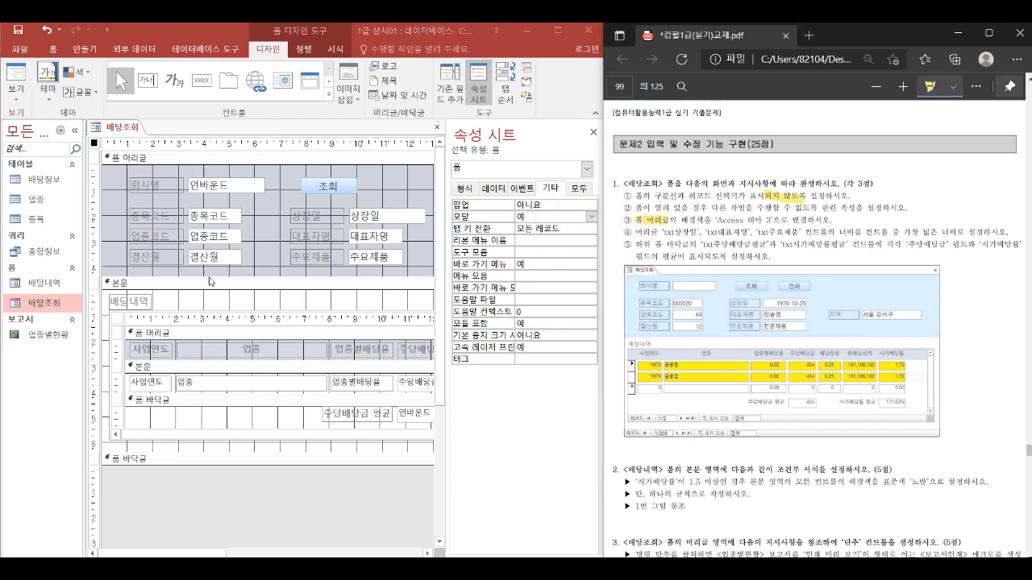
pyautogui.click(156, 158)
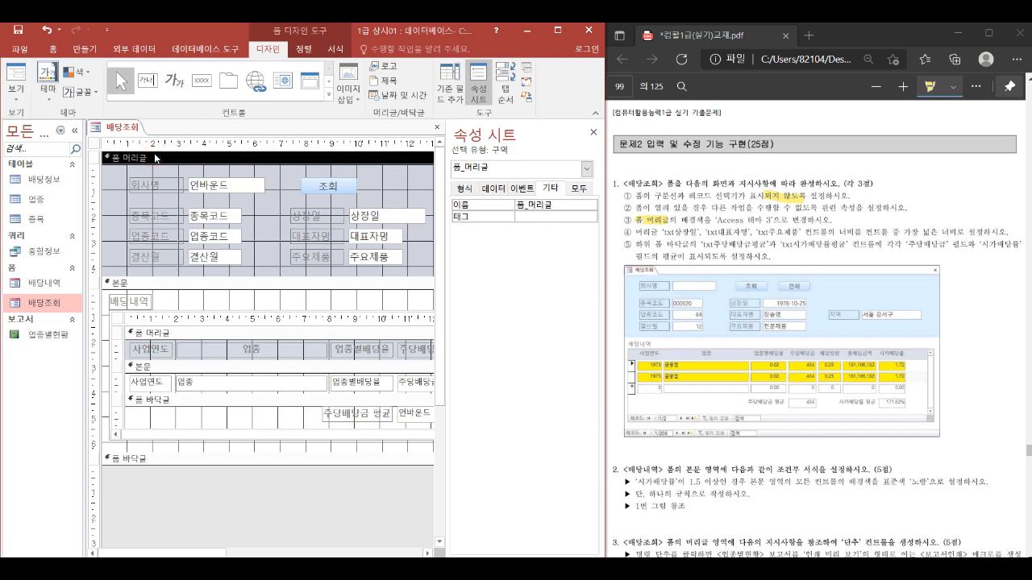
pyautogui.click(464, 188)
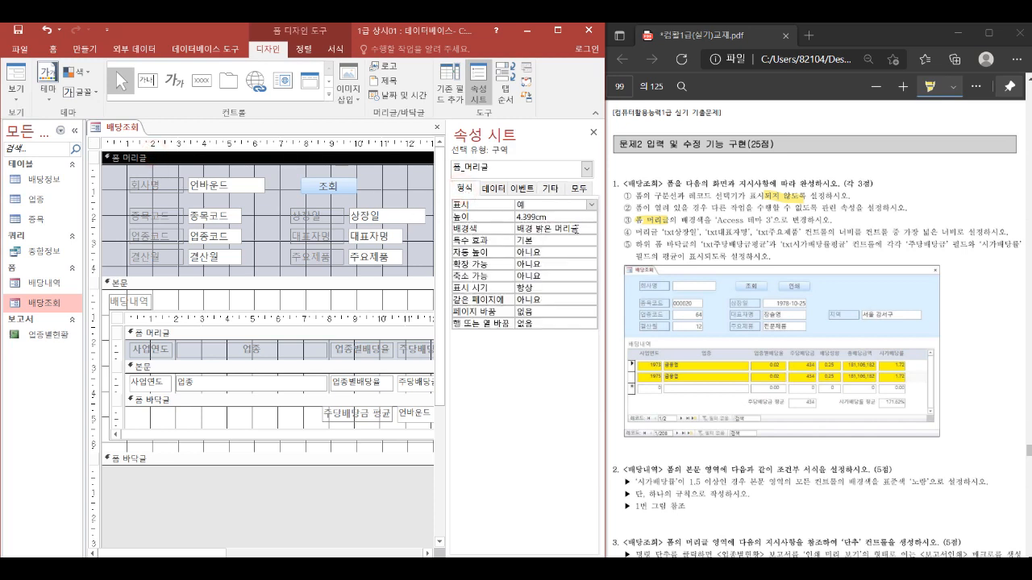
pyautogui.click(580, 229)
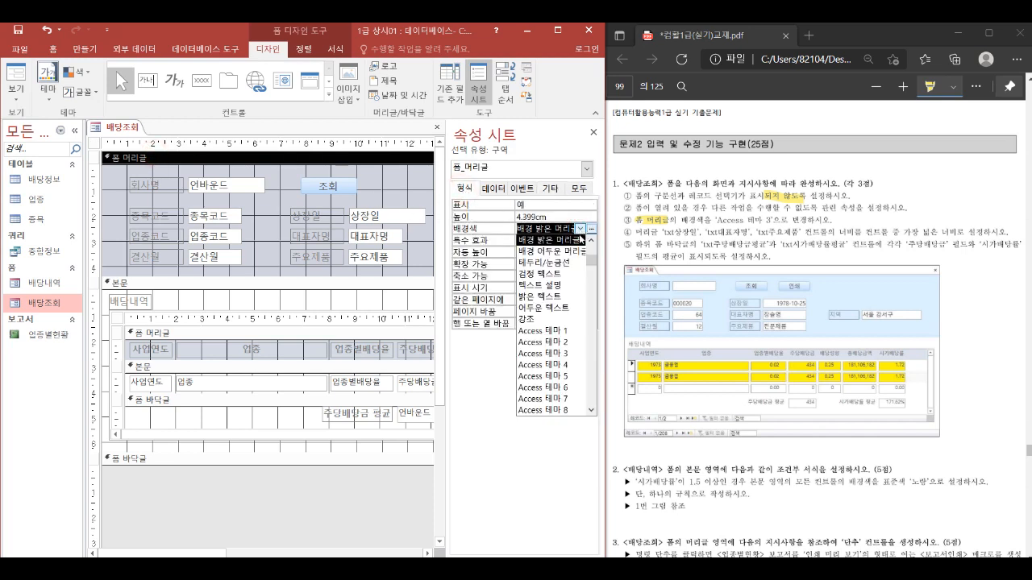
pyautogui.click(558, 355)
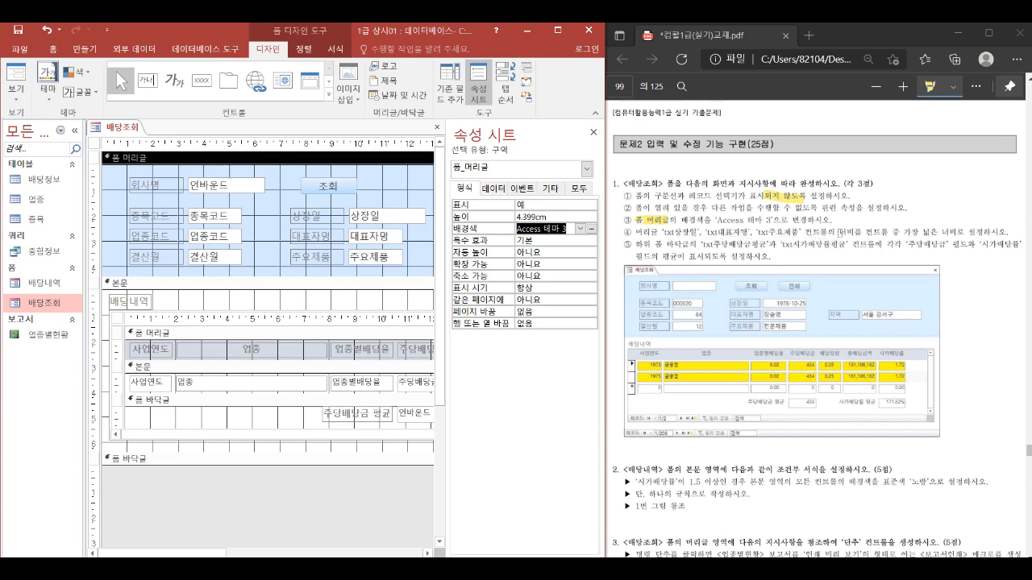
# Step: Highlight 가장 넓은 너비 in the PDF's item ④, and size the txt상장일, txt대표자명 and txt주요제품 text boxes to the widest width
pyautogui.moveTo(873, 232); pyautogui.dragTo(959, 232)
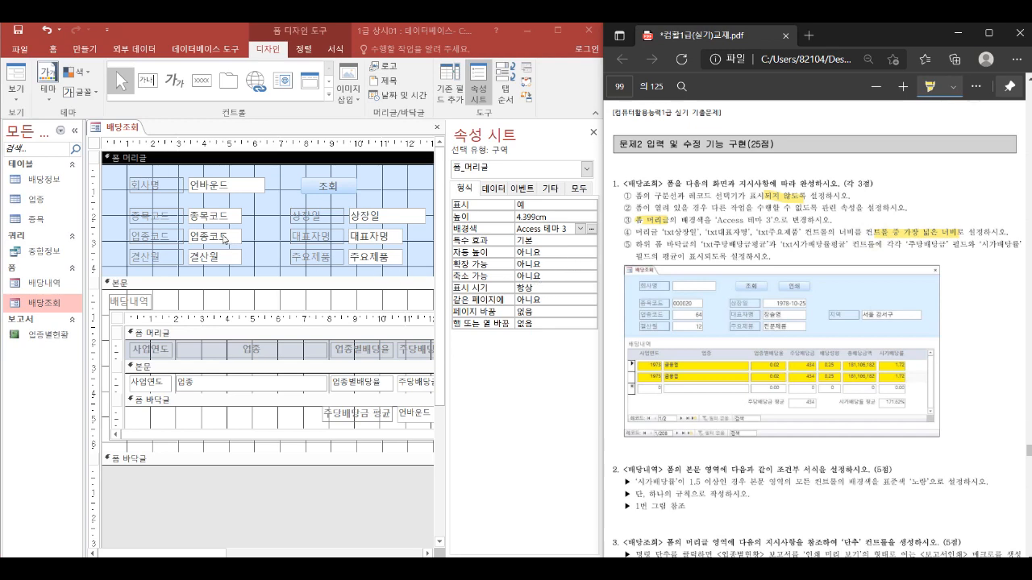
pyautogui.click(379, 215)
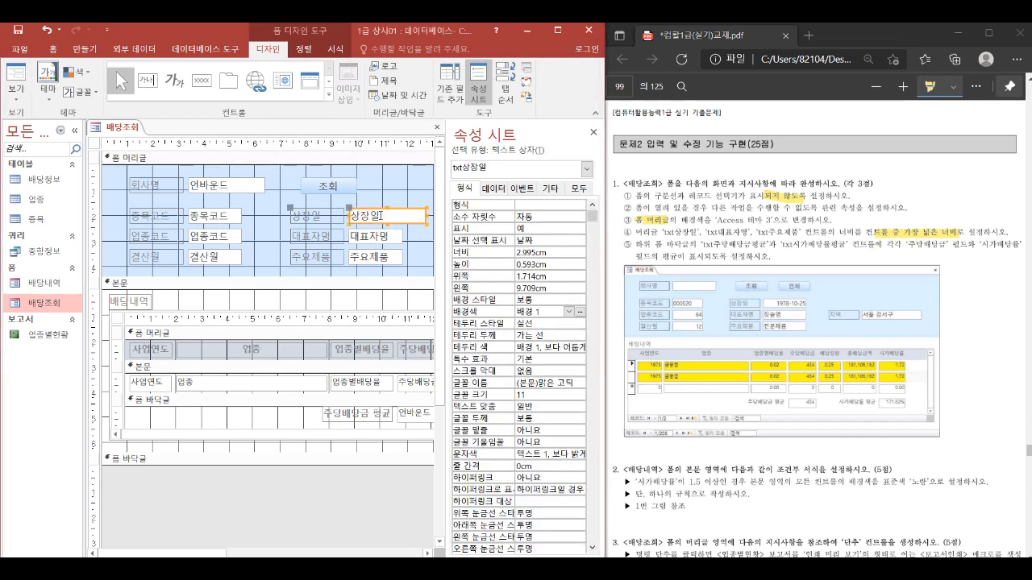
pyautogui.click(388, 239)
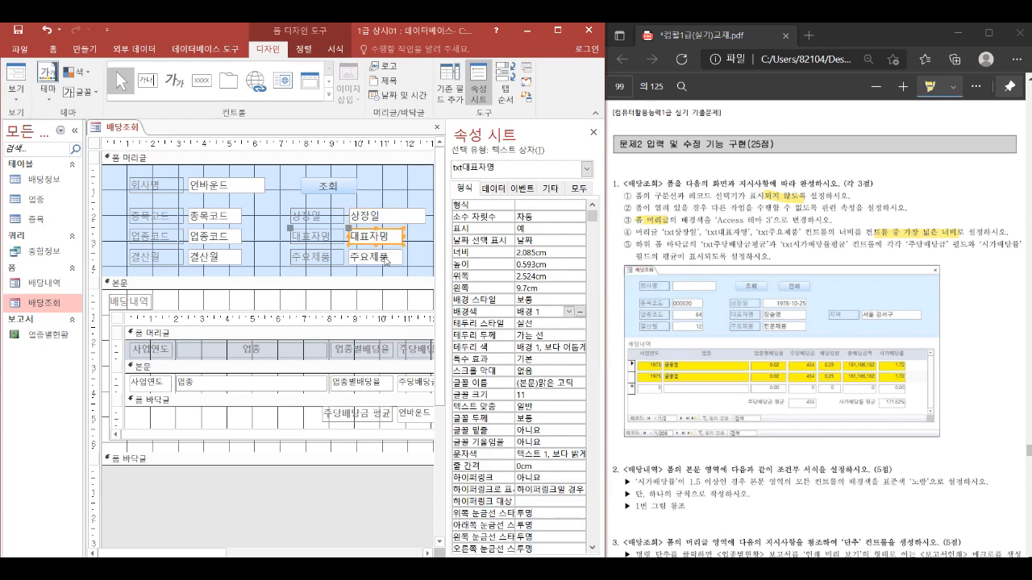
pyautogui.moveTo(381, 206); pyautogui.dragTo(392, 267)
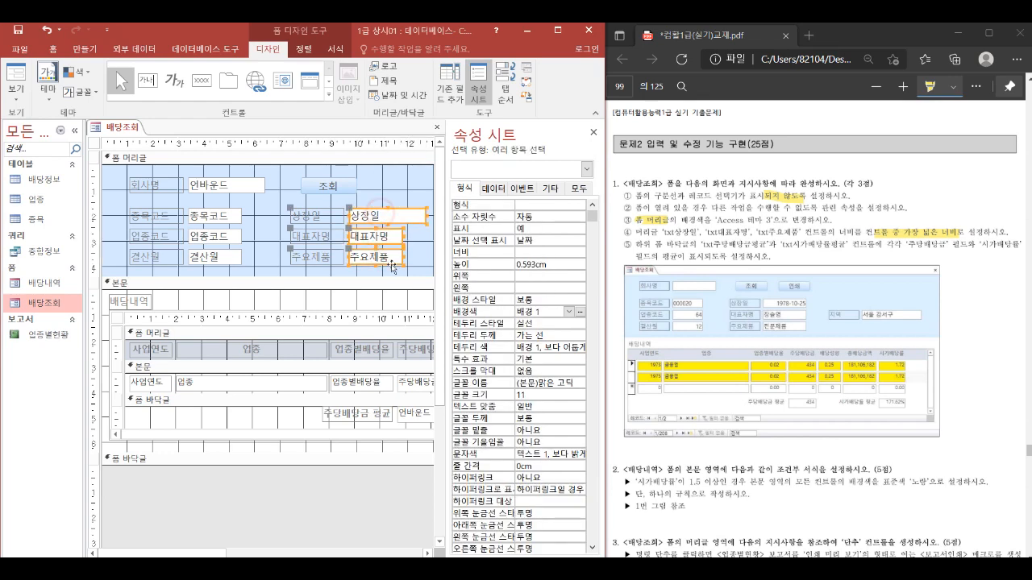
pyautogui.click(304, 50)
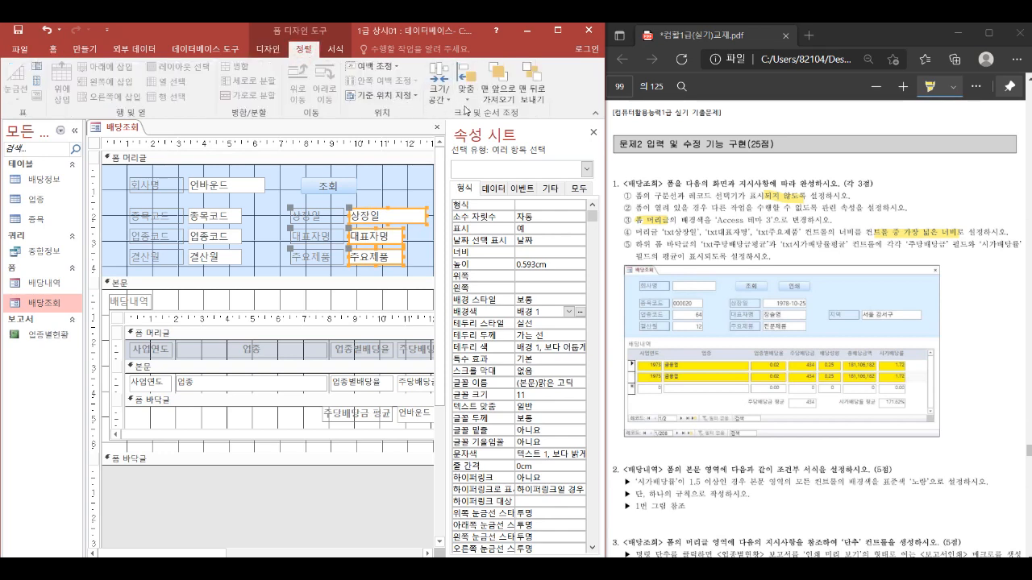
pyautogui.click(442, 95)
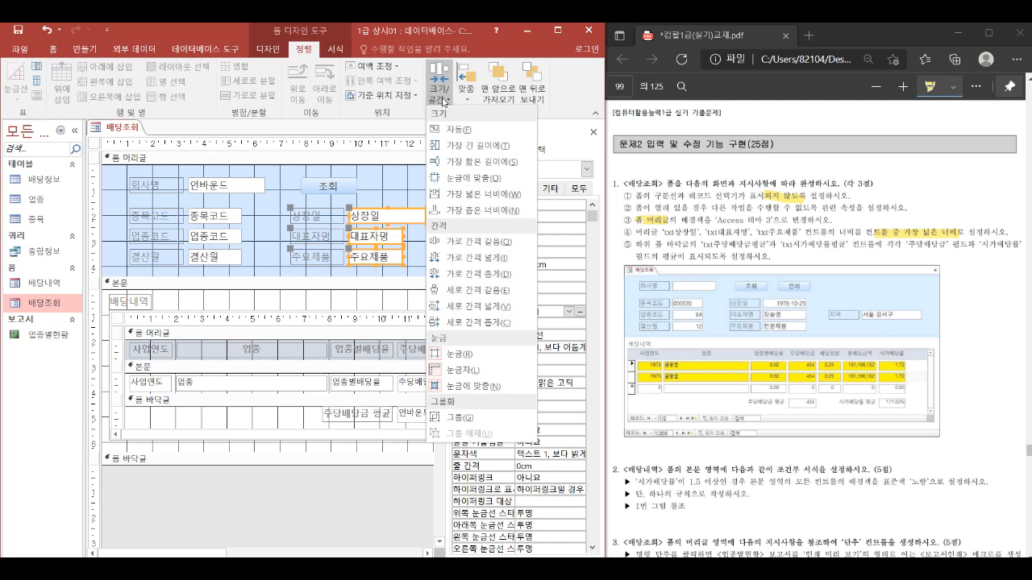
pyautogui.click(484, 196)
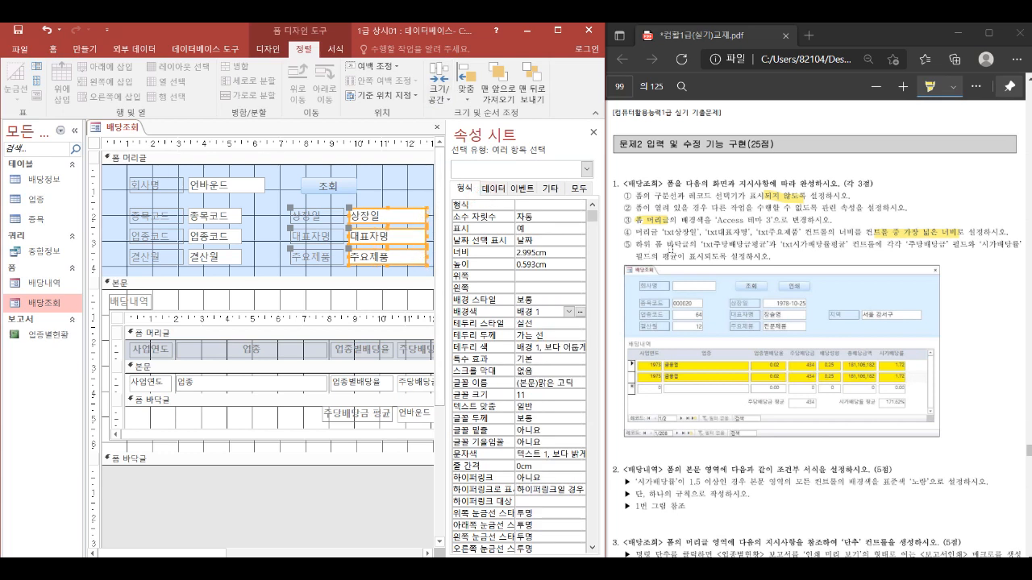
# Step: Set the 주당배당금 평균 text box in the subform's footer to the expression =Avg([주당배당금])
pyautogui.click(223, 314)
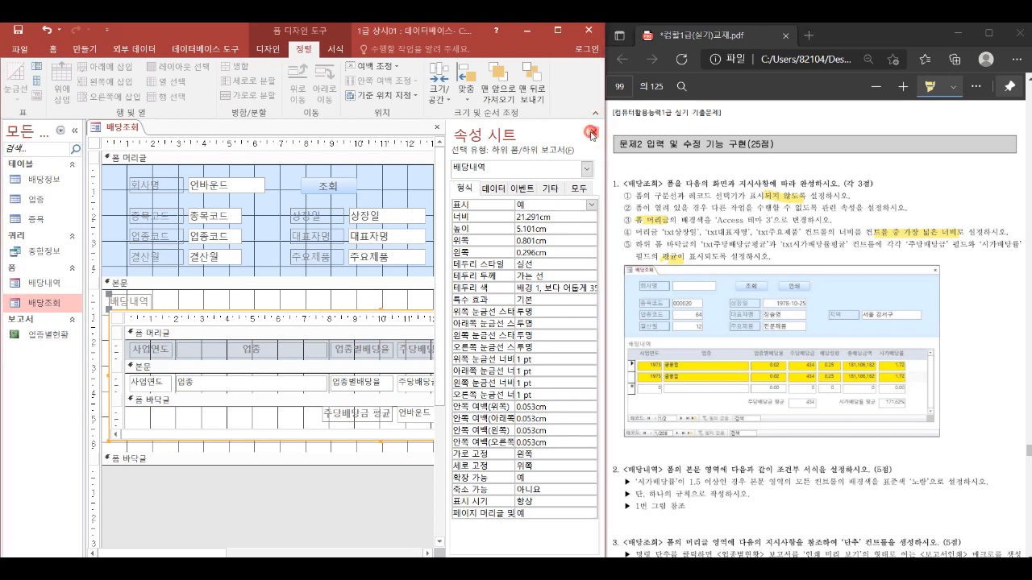
pyautogui.click(594, 132)
pyautogui.moveTo(354, 553); pyautogui.dragTo(444, 553)
pyautogui.click(304, 414)
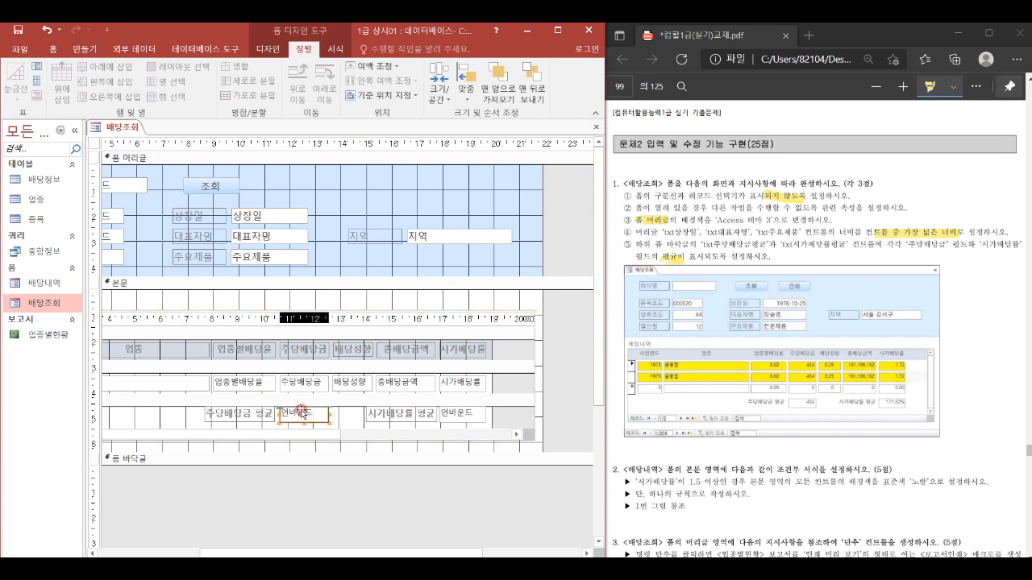
pyautogui.click(305, 415)
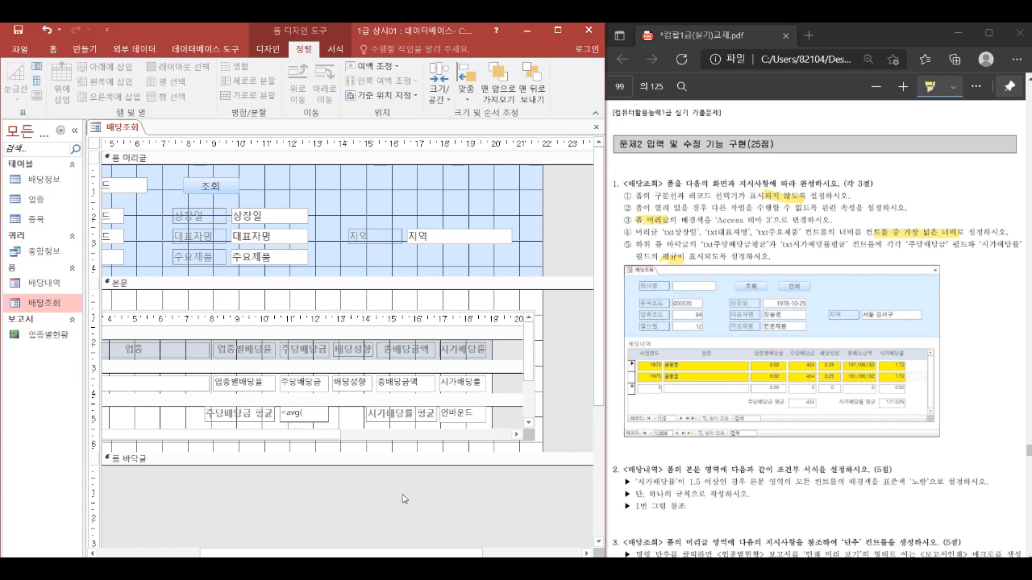
pyautogui.press('BackSpace')
pyautogui.write('주당배당그')
pyautogui.write(')')
pyautogui.press('Return')
# Step: Set the 시가배당률 평균 text box in the subform's footer to the expression =Avg([시가배당률])
pyautogui.click(455, 415)
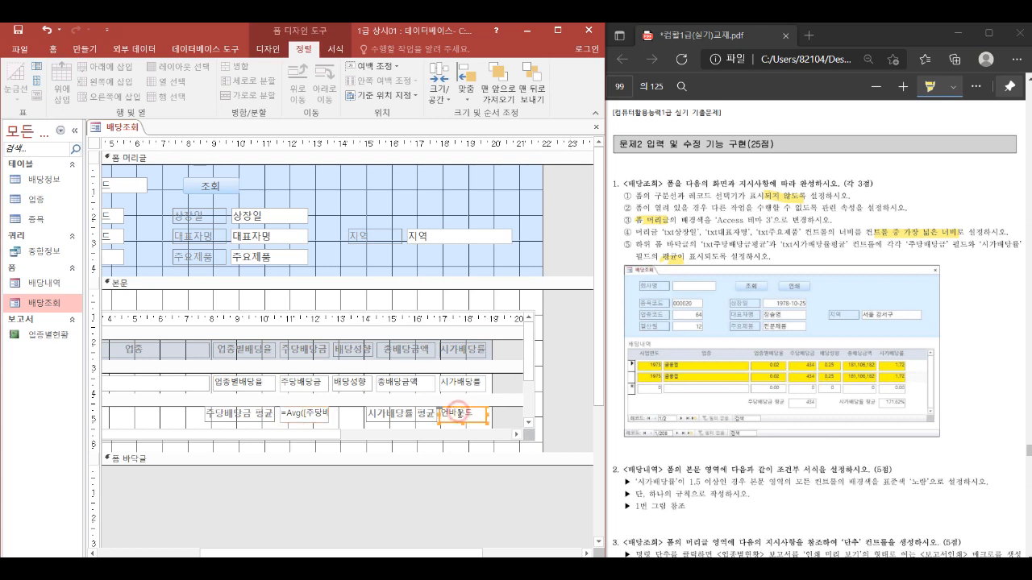
pyautogui.click(458, 415)
pyautogui.write('=')
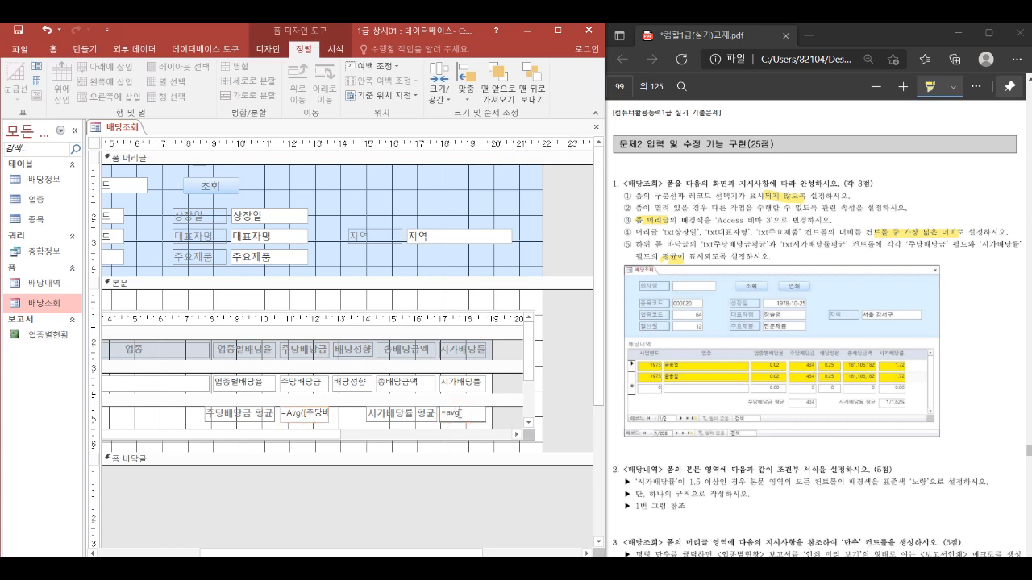
pyautogui.write('avg([ㅅ')
pyautogui.write('ㅣ가배당률')
pyautogui.press('Return')
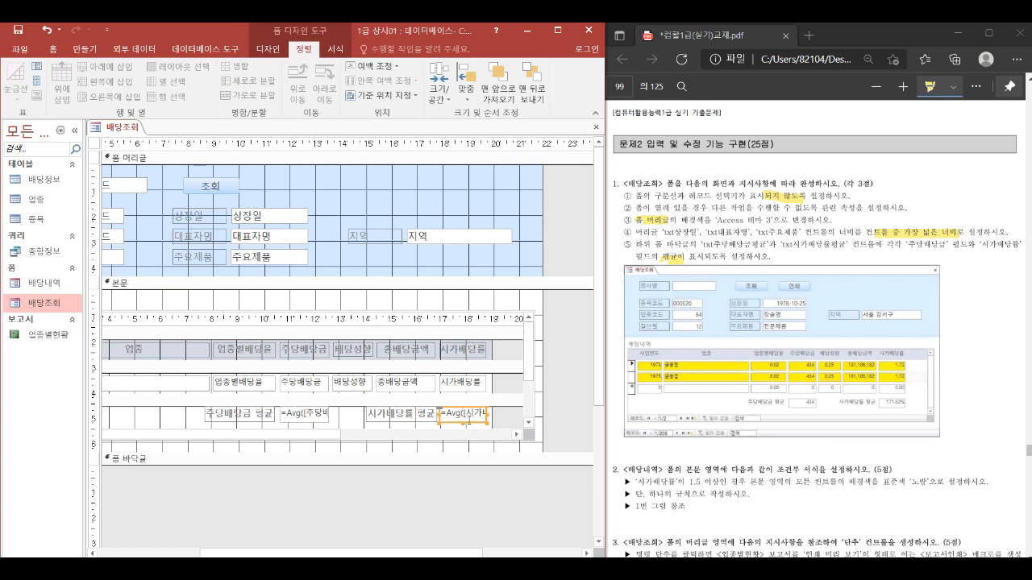
# Step: Preview the 배당조회 form in form view and close it with its changes saved
pyautogui.rightClick(118, 128)
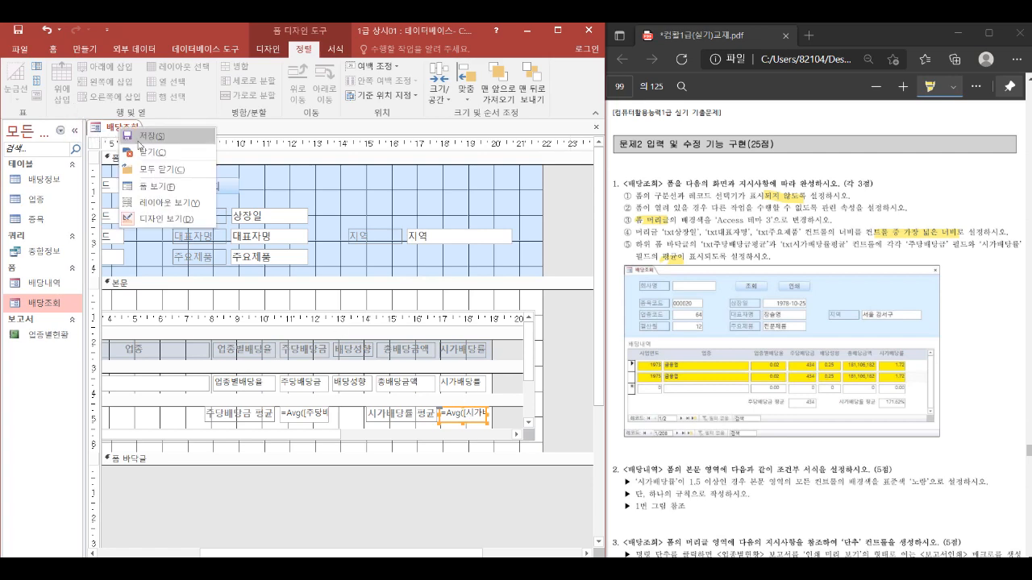
pyautogui.click(153, 188)
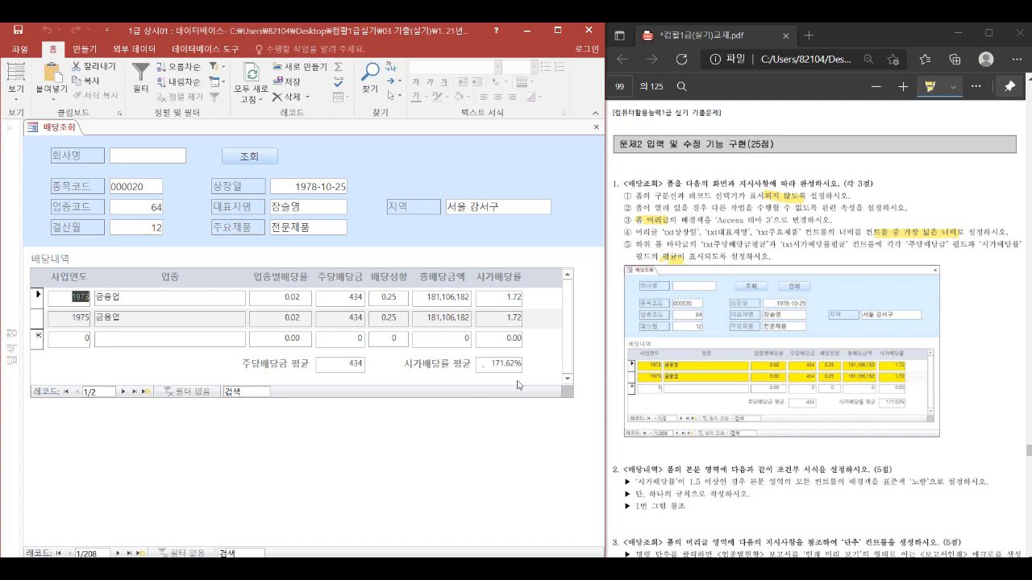
pyautogui.rightClick(65, 133)
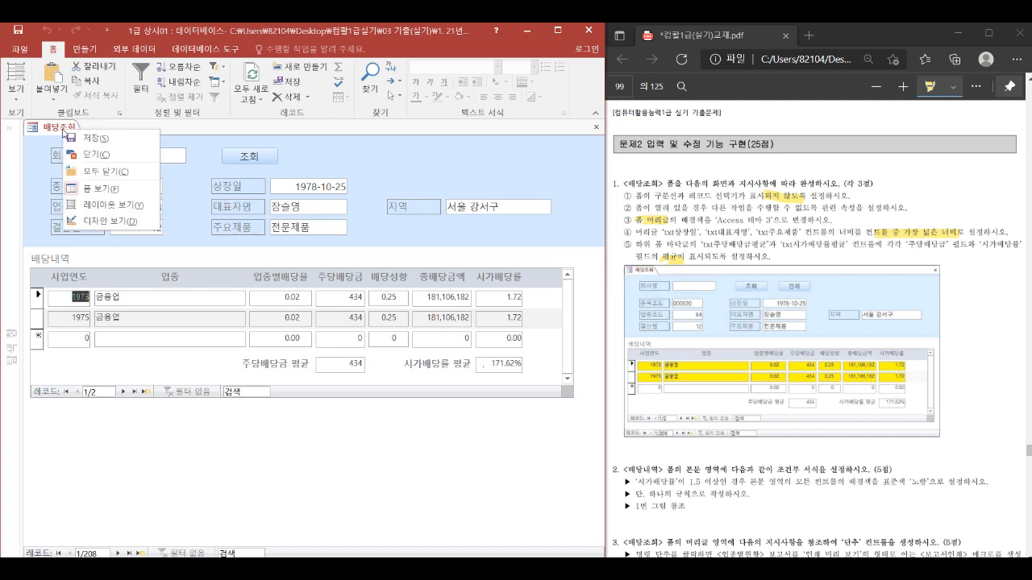
pyautogui.click(100, 171)
pyautogui.click(218, 294)
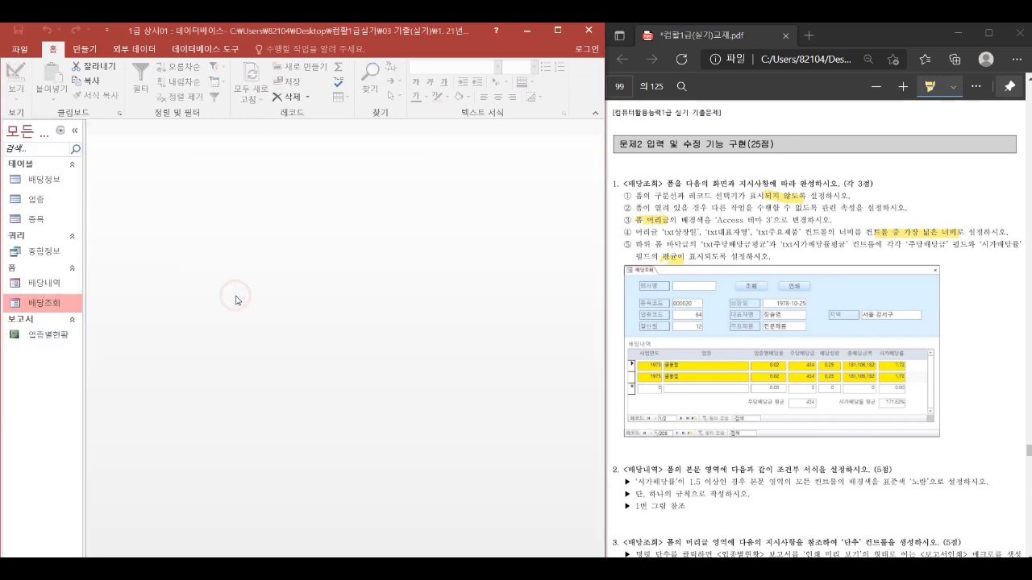
# Step: Open the 배당내역 form in design view, and highlight 조건부 서식 and 배경색을 표준색 '노랑' in the PDF's task 2
pyautogui.scroll(-5, 681, 461)
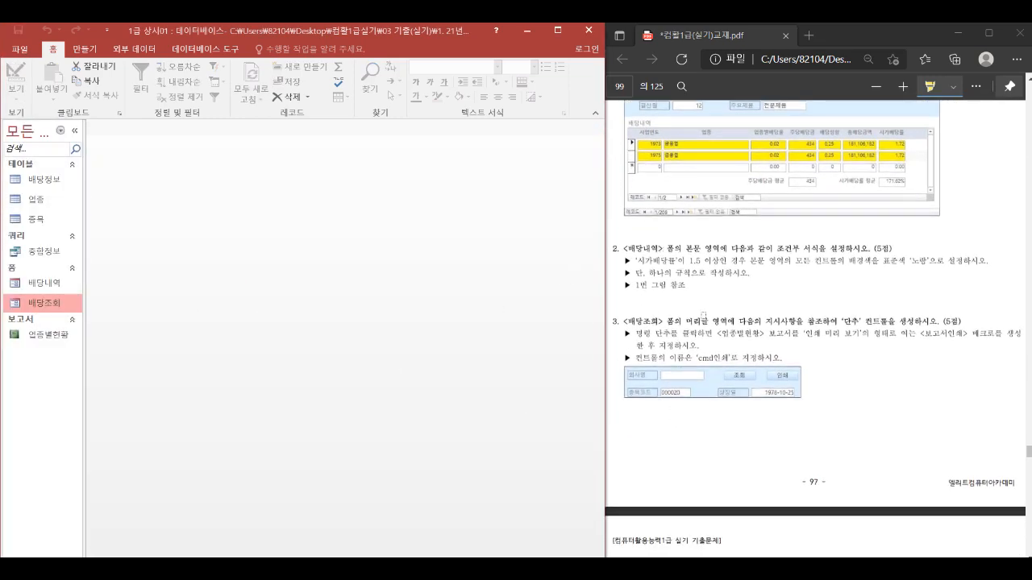
pyautogui.rightClick(50, 284)
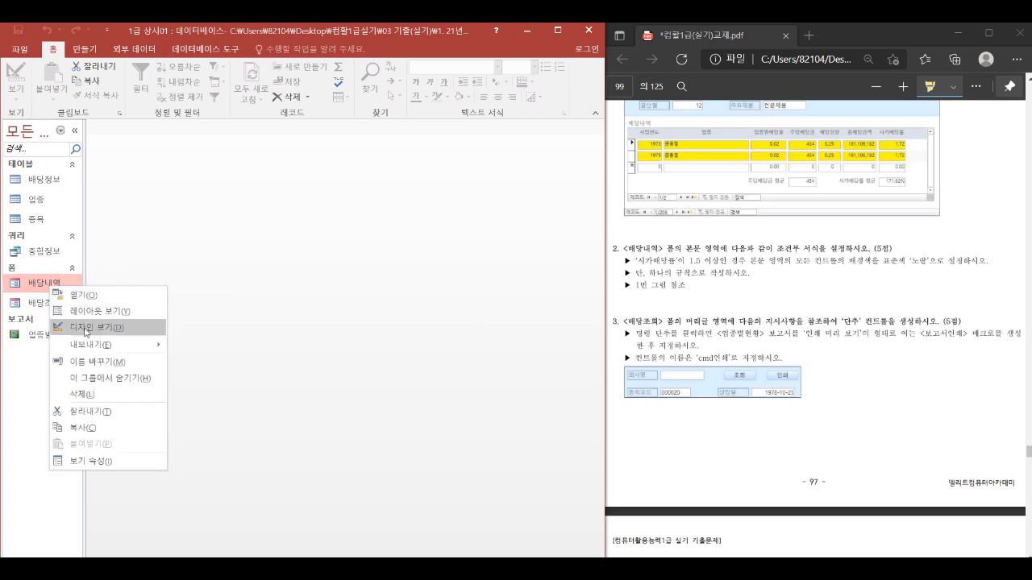
pyautogui.click(81, 325)
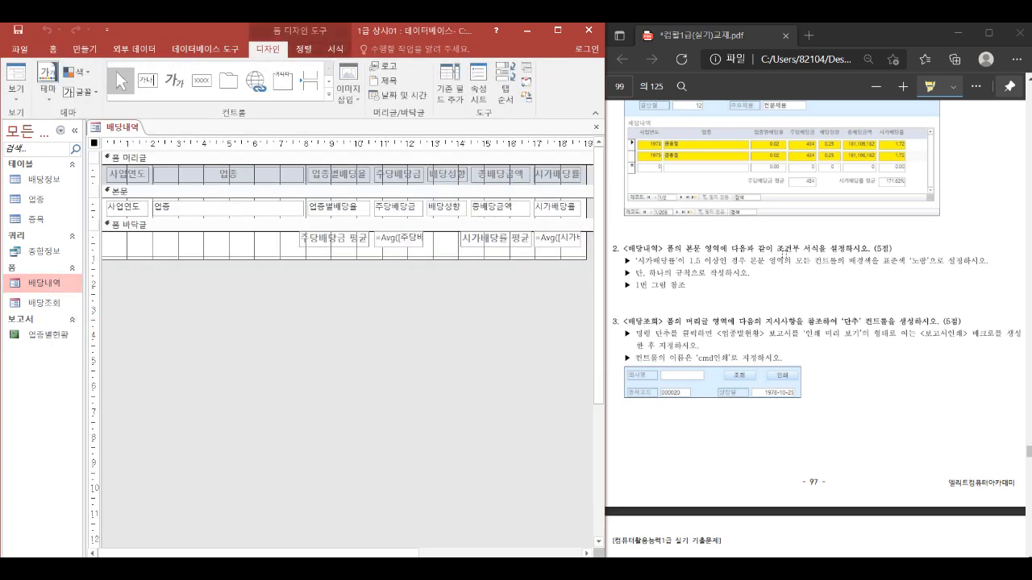
pyautogui.moveTo(783, 255); pyautogui.dragTo(823, 255)
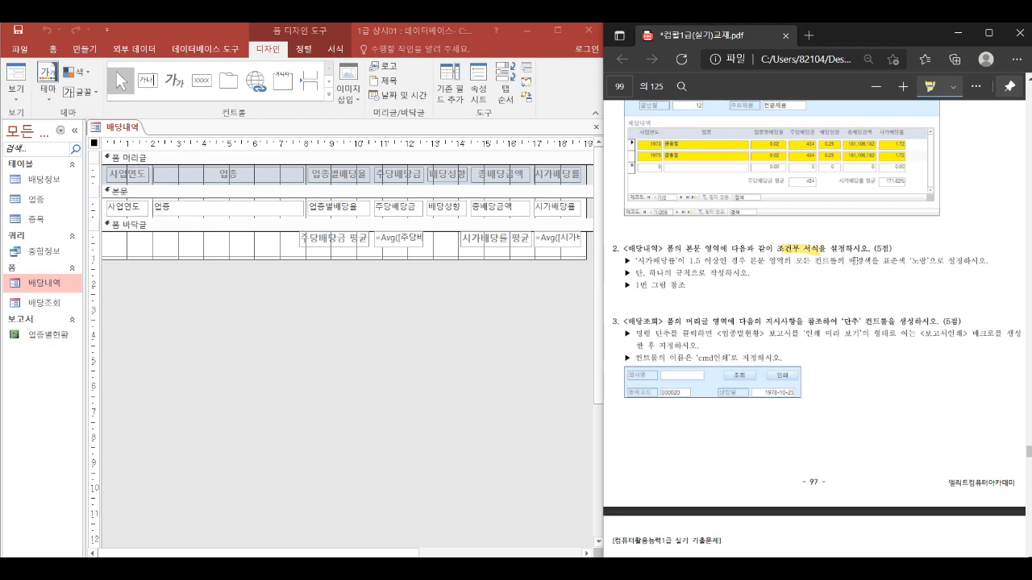
pyautogui.moveTo(847, 260); pyautogui.dragTo(928, 262)
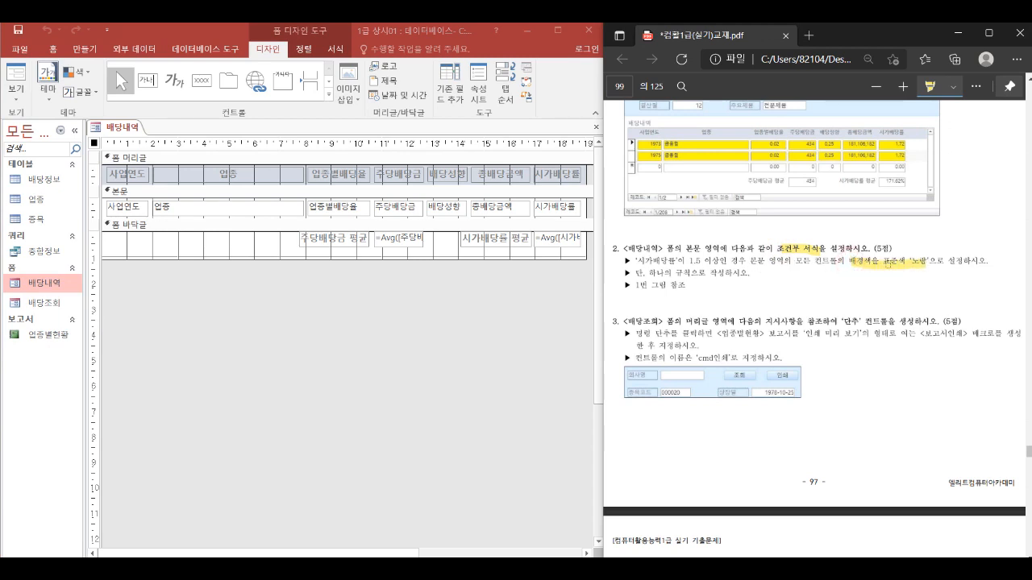
# Step: Create a conditional formatting rule for all controls in the 본문 section using the expression [시가배당률]>=1.5
pyautogui.click(100, 211)
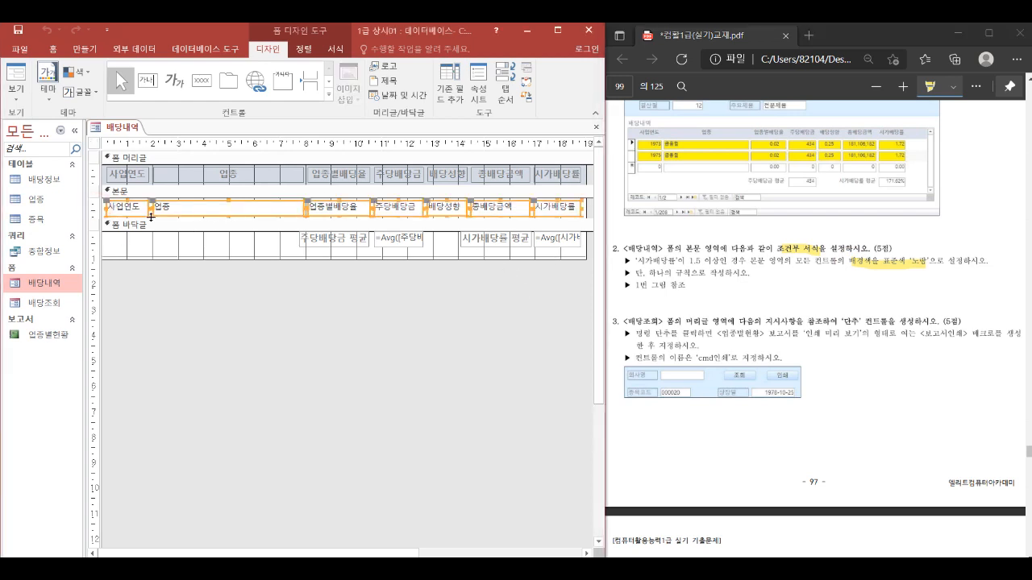
pyautogui.click(335, 50)
pyautogui.click(461, 95)
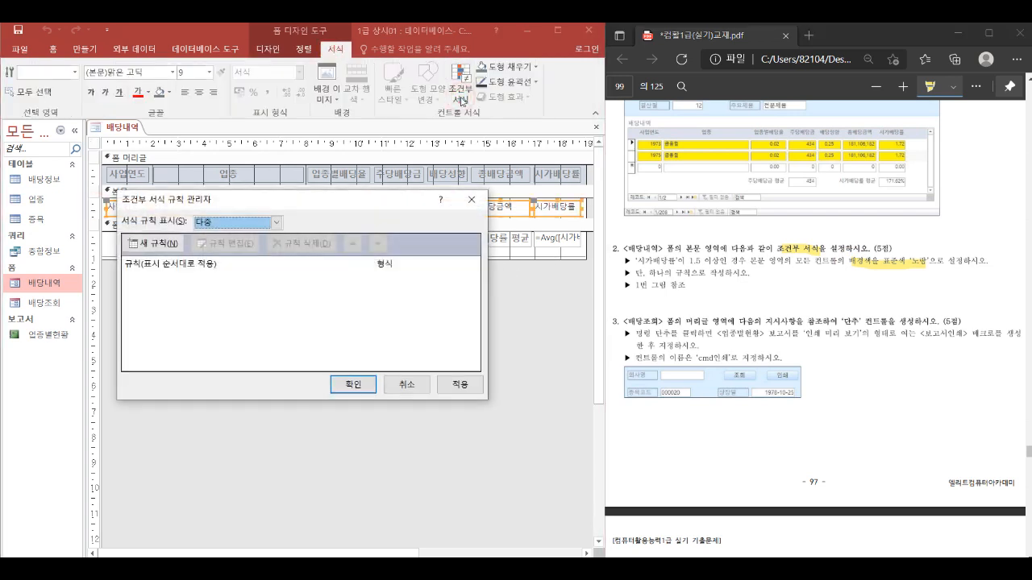
pyautogui.click(142, 244)
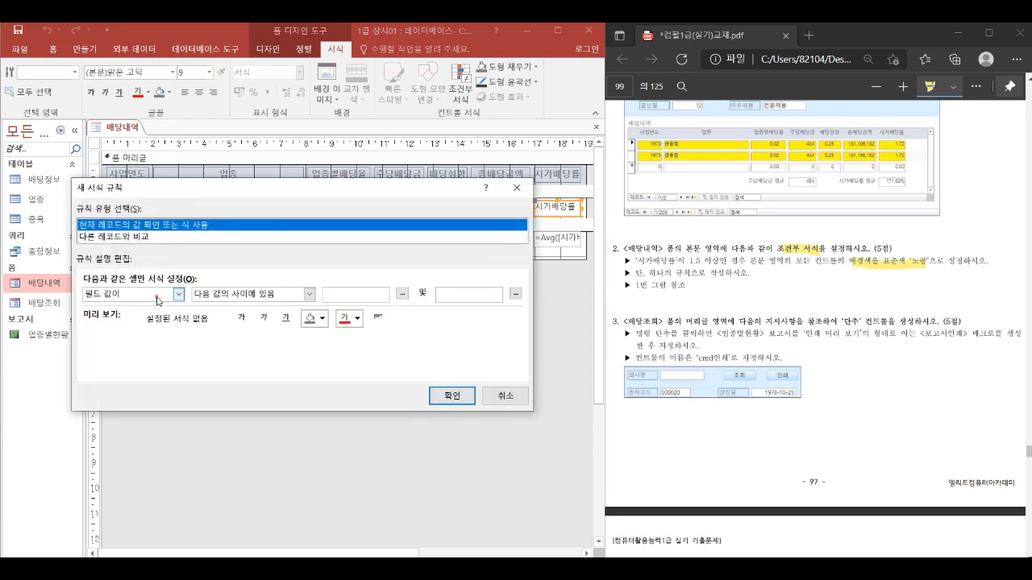
pyautogui.click(161, 295)
pyautogui.click(155, 324)
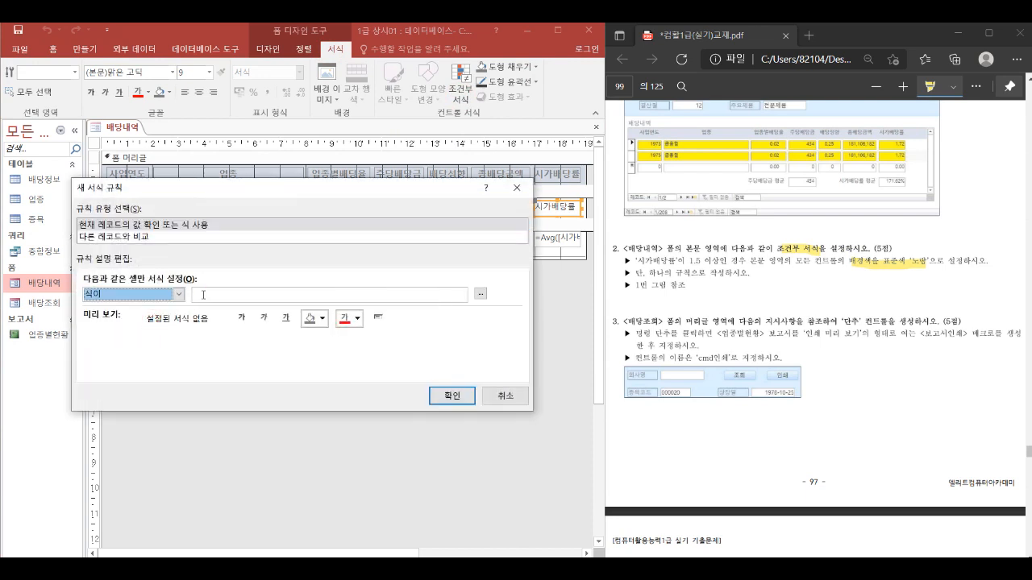
pyautogui.click(206, 295)
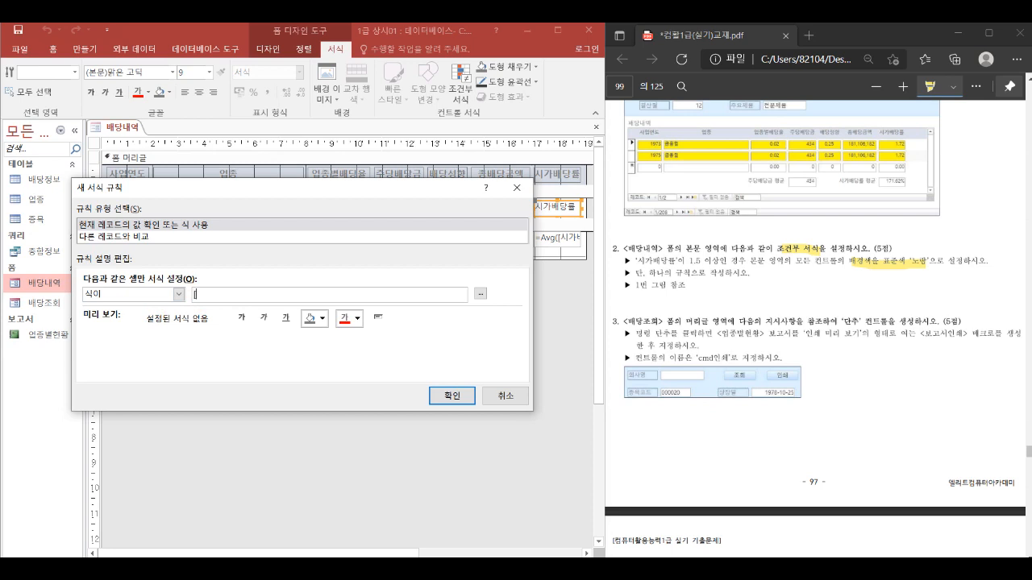
pyautogui.write('[시가배당률]>=1.5')
# Step: Give the rule a standard yellow background color and add it to the 본문 controls' rule list
pyautogui.click(321, 319)
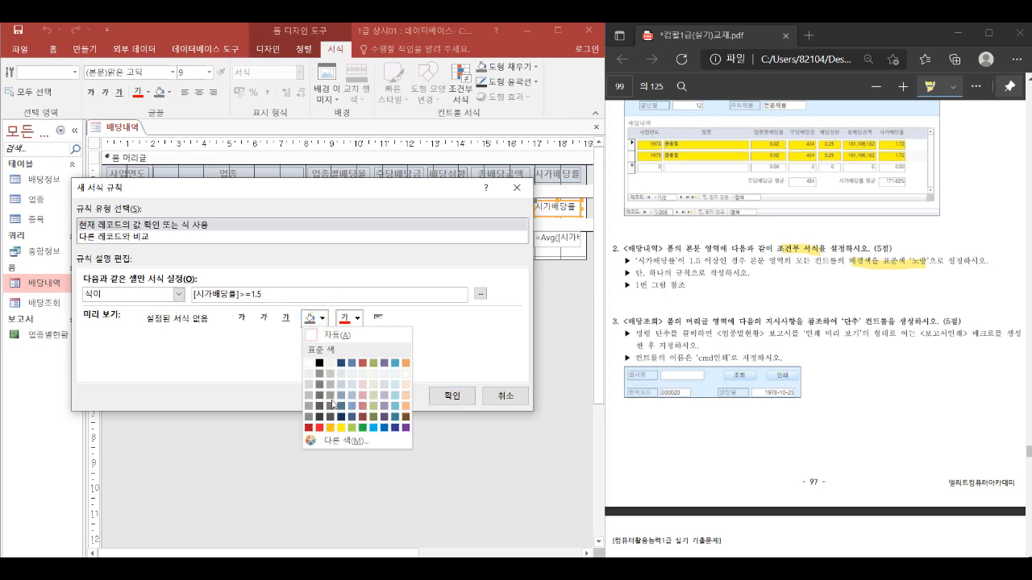
pyautogui.click(341, 428)
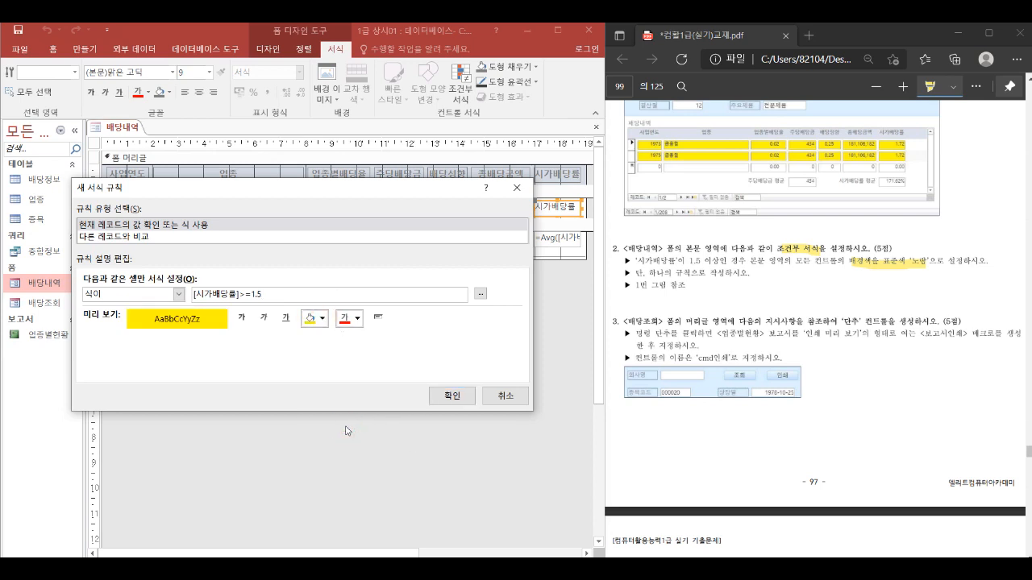
pyautogui.click(451, 396)
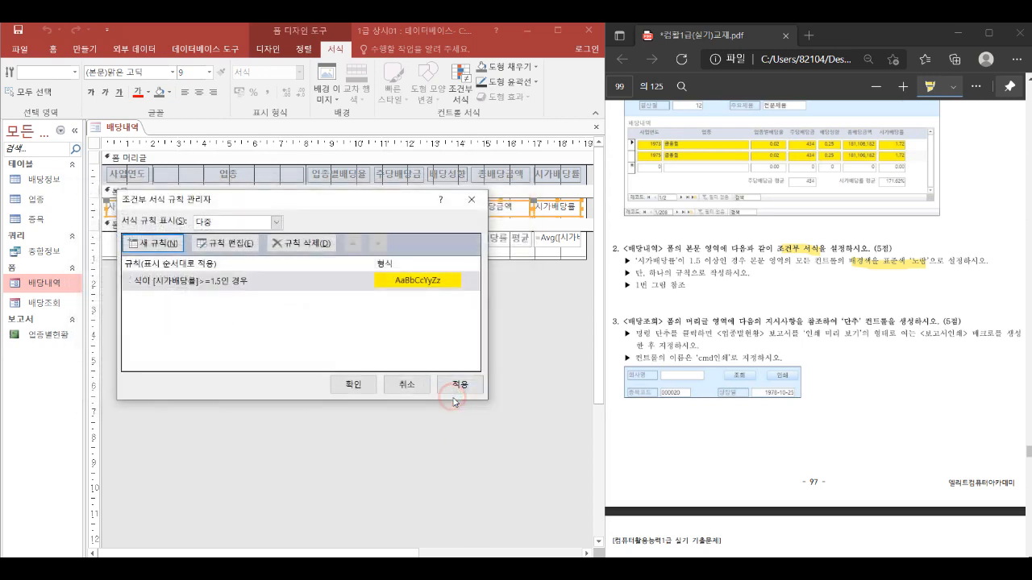
# Step: Confirm the conditional formatting rule, preview the 배당내역 form in form view, and close it with its changes saved
pyautogui.click(370, 390)
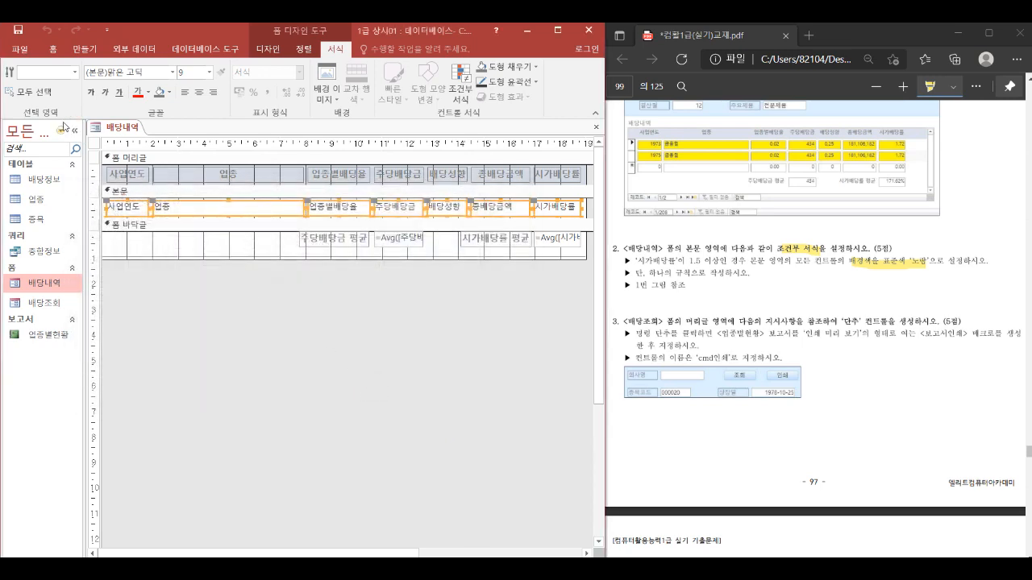
pyautogui.rightClick(115, 128)
pyautogui.click(150, 187)
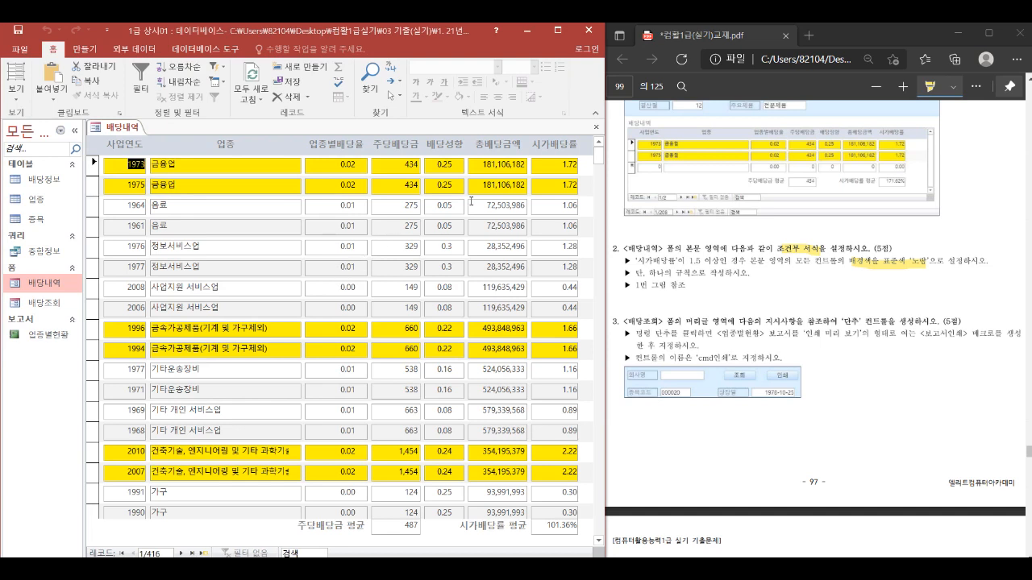
pyautogui.rightClick(122, 133)
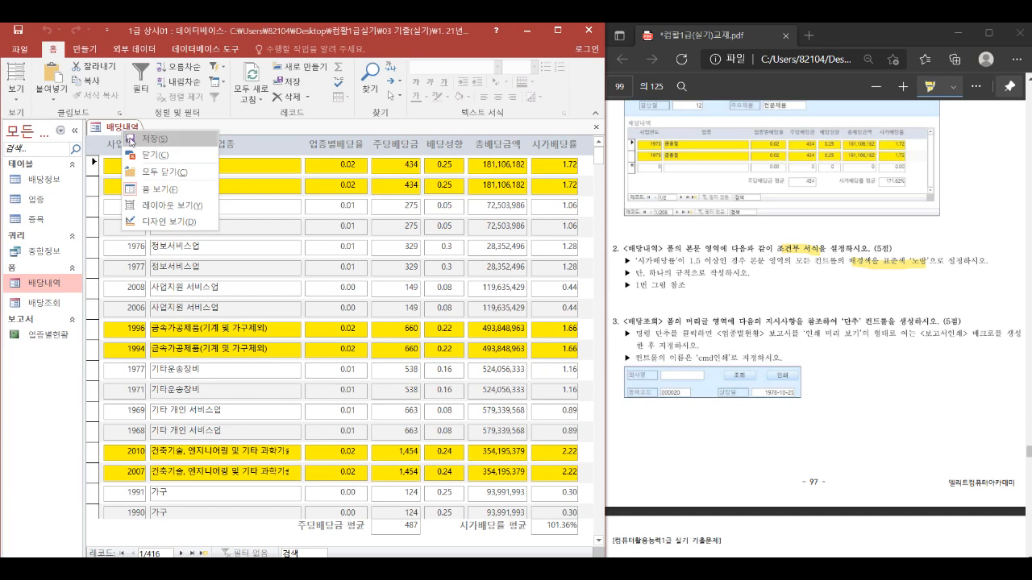
pyautogui.click(153, 173)
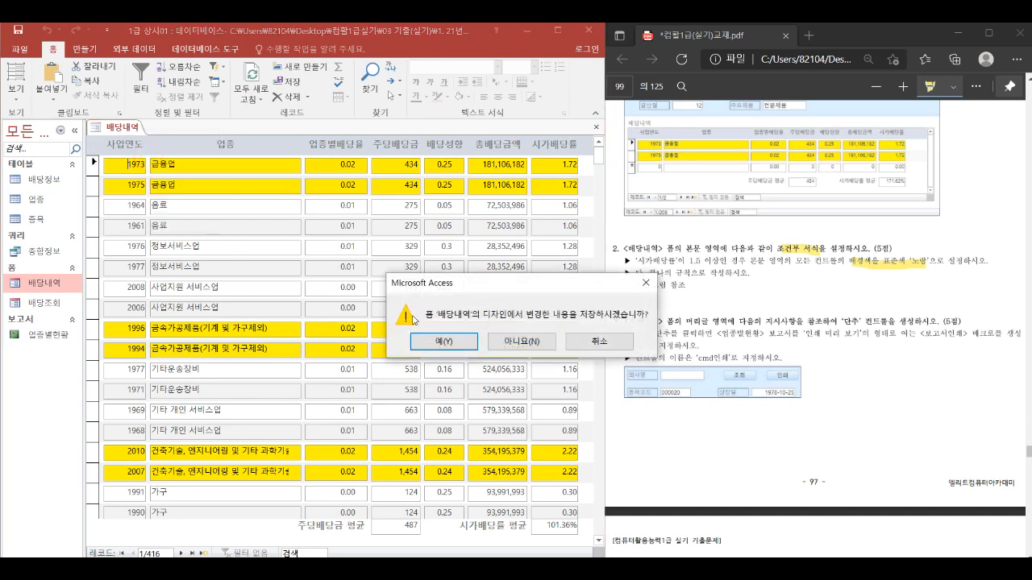
pyautogui.click(454, 343)
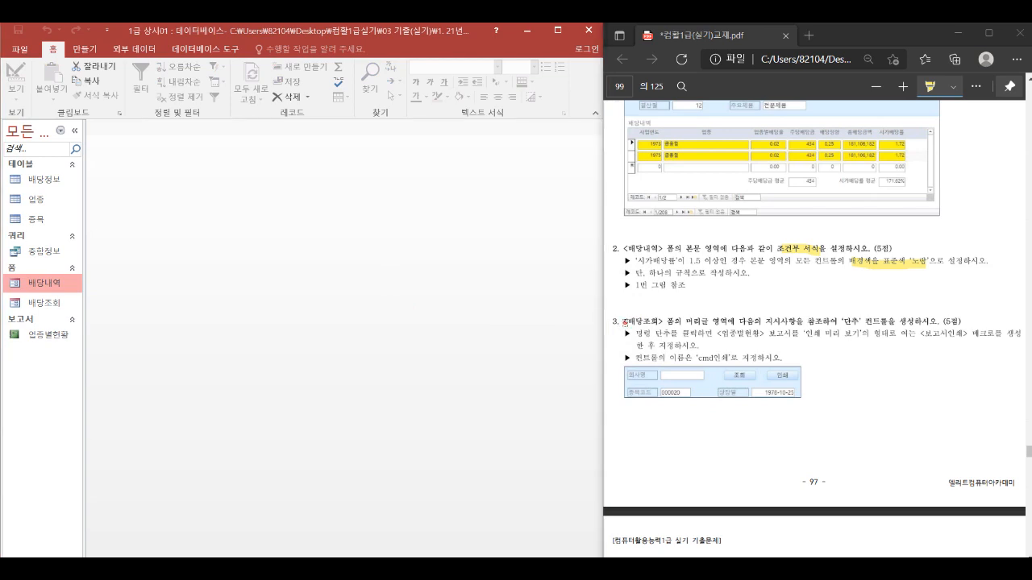
# Step: Highlight the 배당조회 form reference in the PDF's task 3, and open the 배당조회 form in design view
pyautogui.moveTo(621, 322); pyautogui.dragTo(663, 322)
pyautogui.scroll(-1, 659, 335)
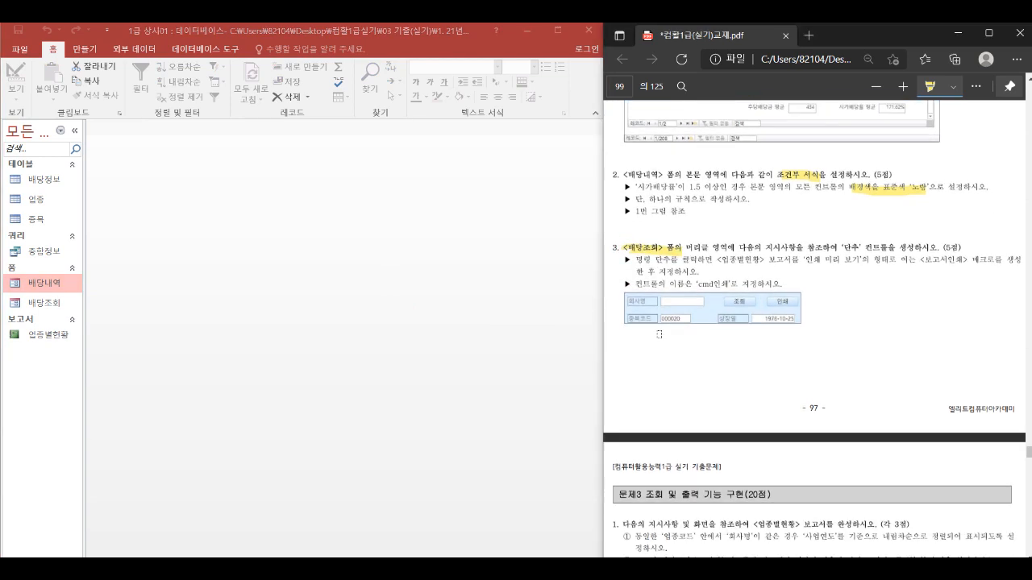
pyautogui.rightClick(48, 304)
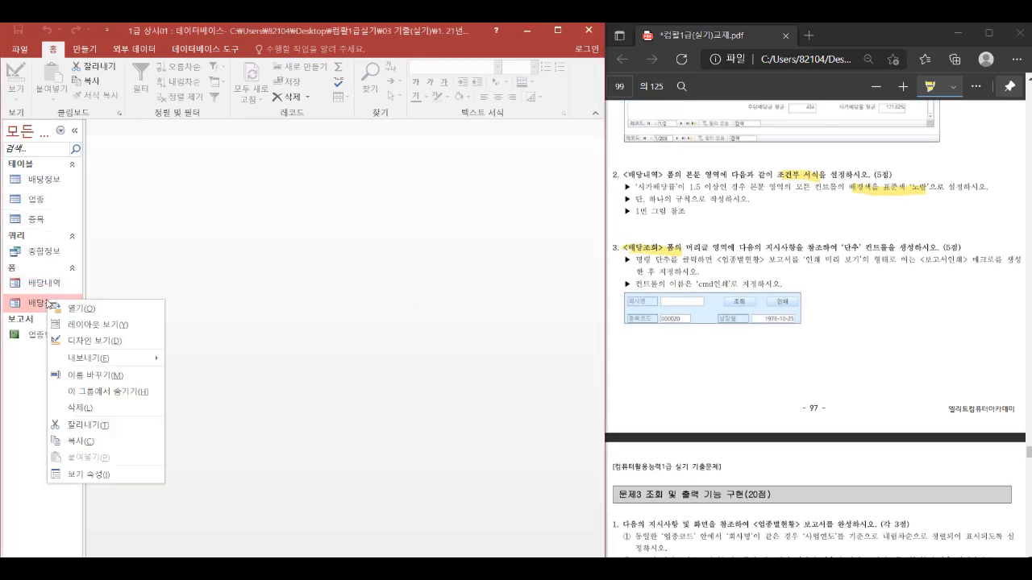
pyautogui.click(117, 338)
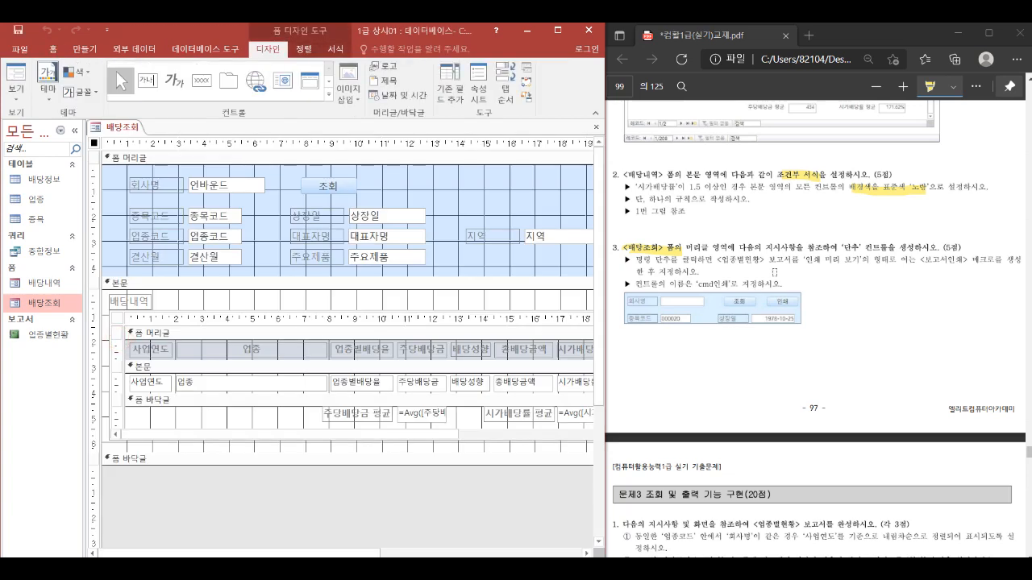
# Step: Highlight '단추' 컨트롤을 생성, the 보고서인쇄 매크로 wording and the pictured 인쇄 button in the PDF's task 3
pyautogui.moveTo(844, 253); pyautogui.dragTo(917, 259)
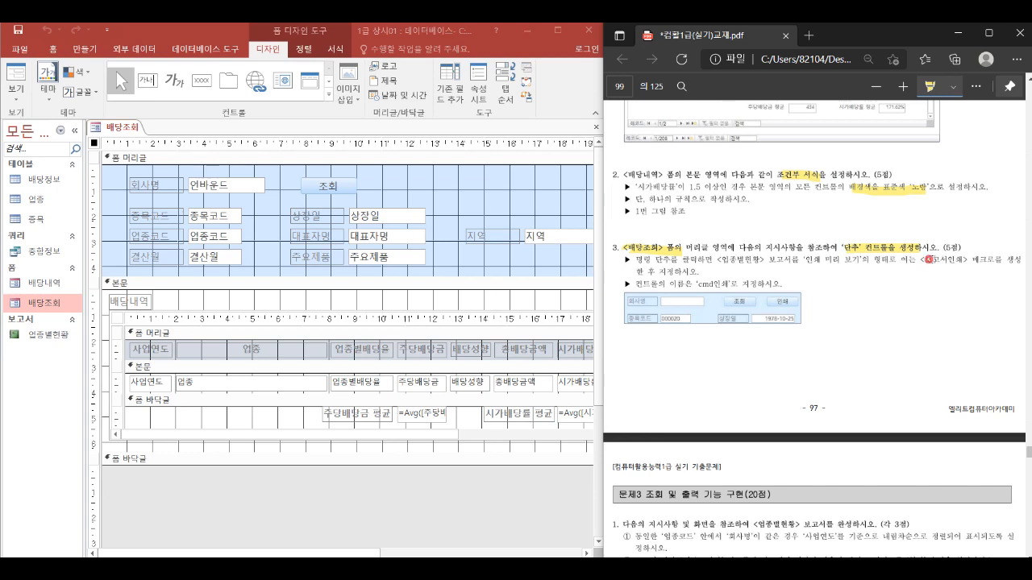
pyautogui.moveTo(920, 261); pyautogui.dragTo(993, 261)
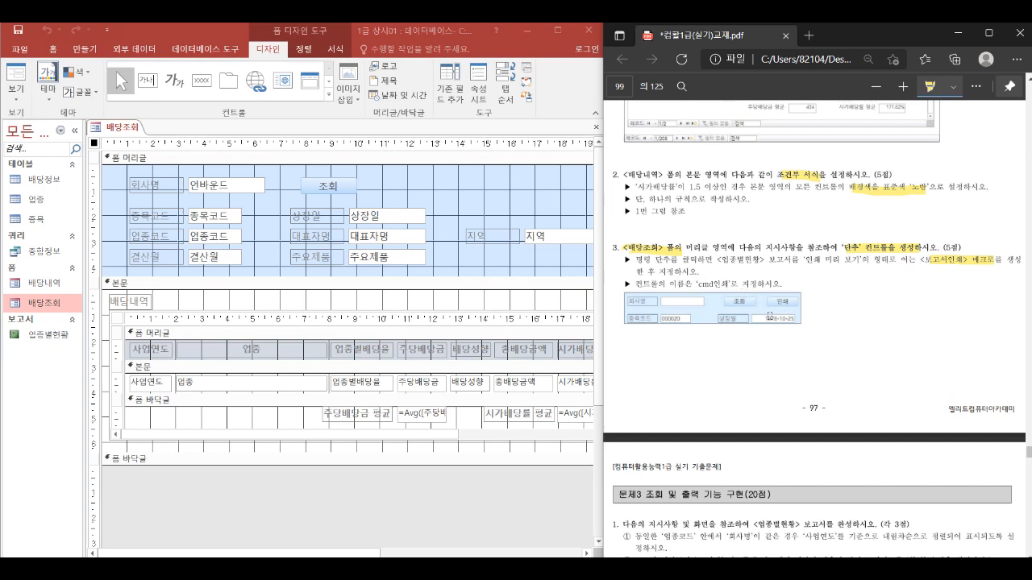
pyautogui.moveTo(780, 301); pyautogui.dragTo(795, 303)
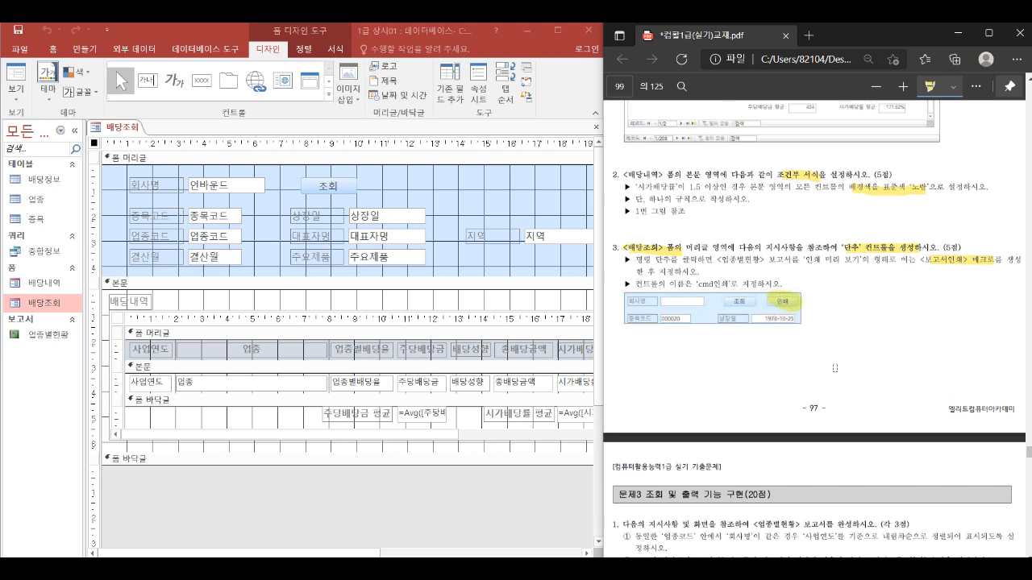
# Step: Create a new macro and add an OpenReport action to it
pyautogui.click(87, 50)
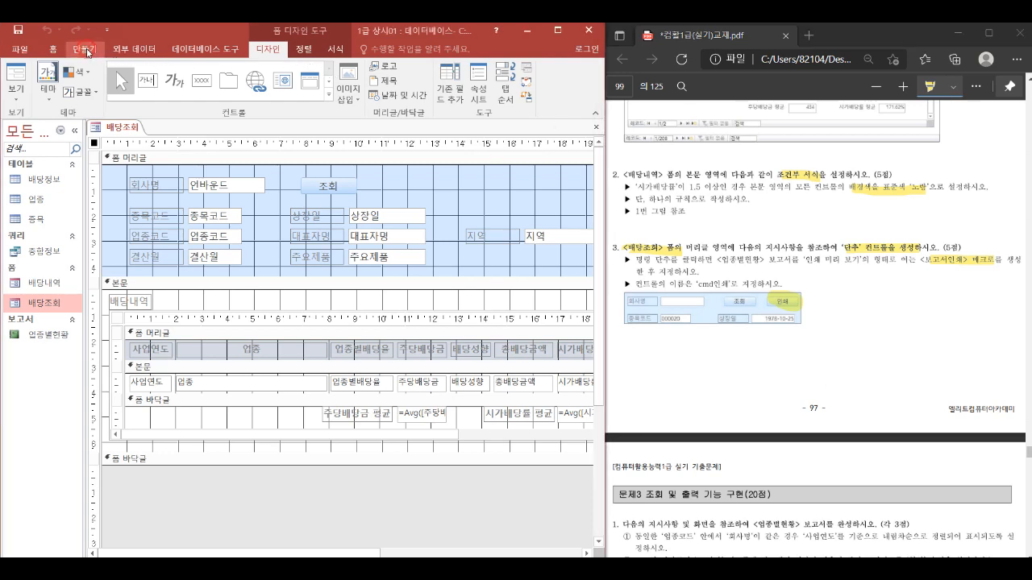
pyautogui.click(87, 50)
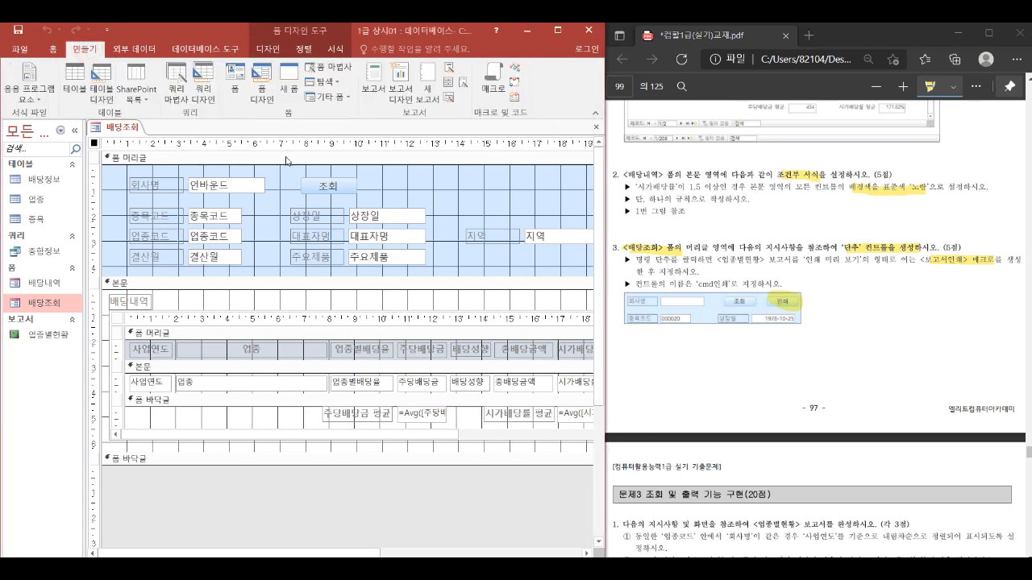
pyautogui.click(493, 85)
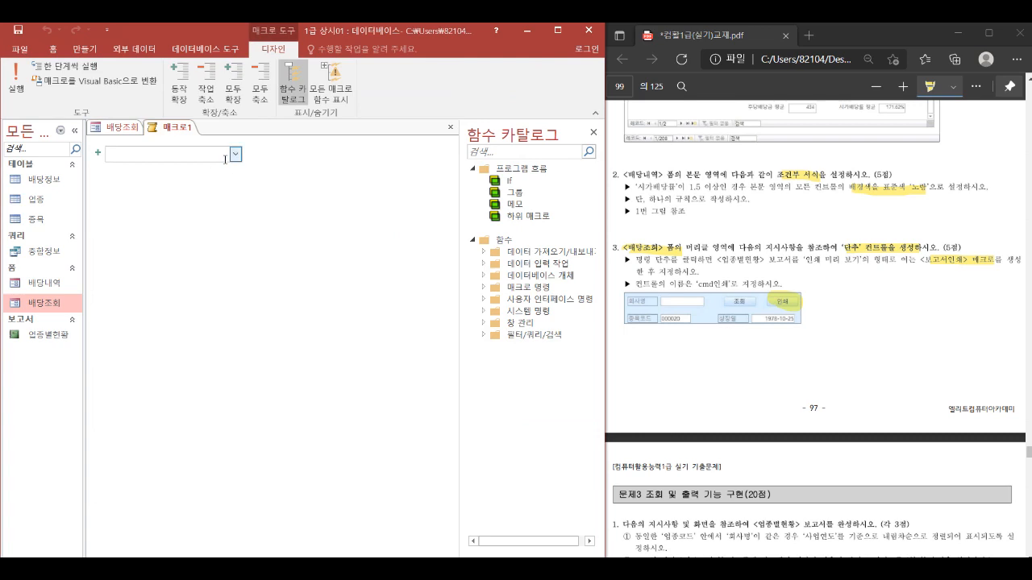
pyautogui.click(236, 155)
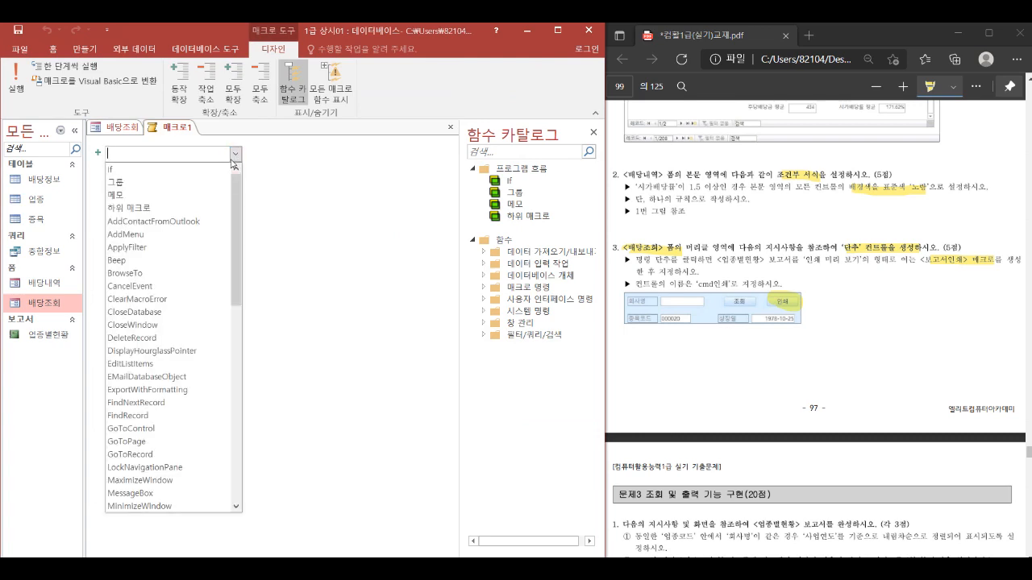
pyautogui.write('op')
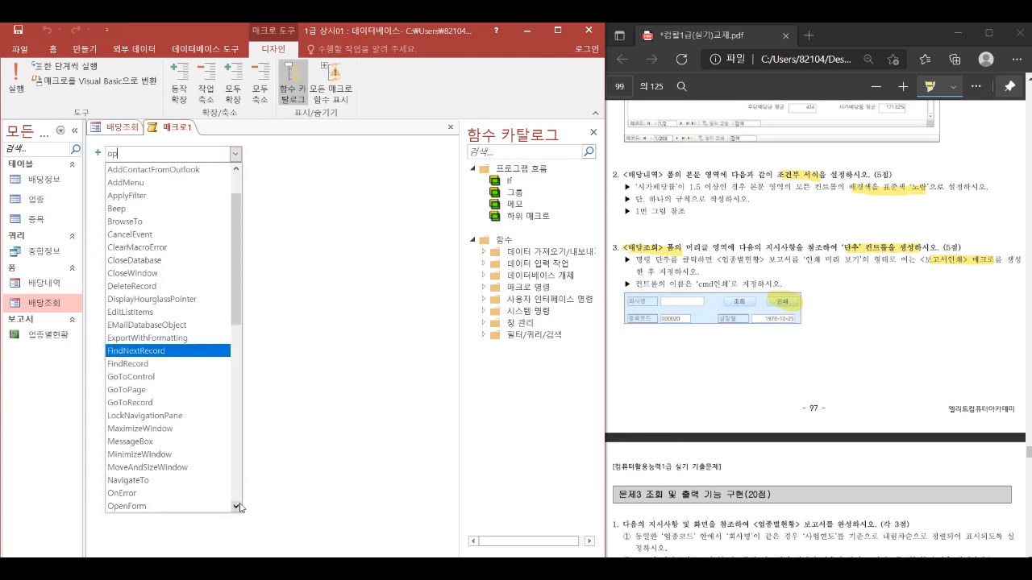
pyautogui.click(239, 507)
pyautogui.click(240, 507)
pyautogui.click(200, 502)
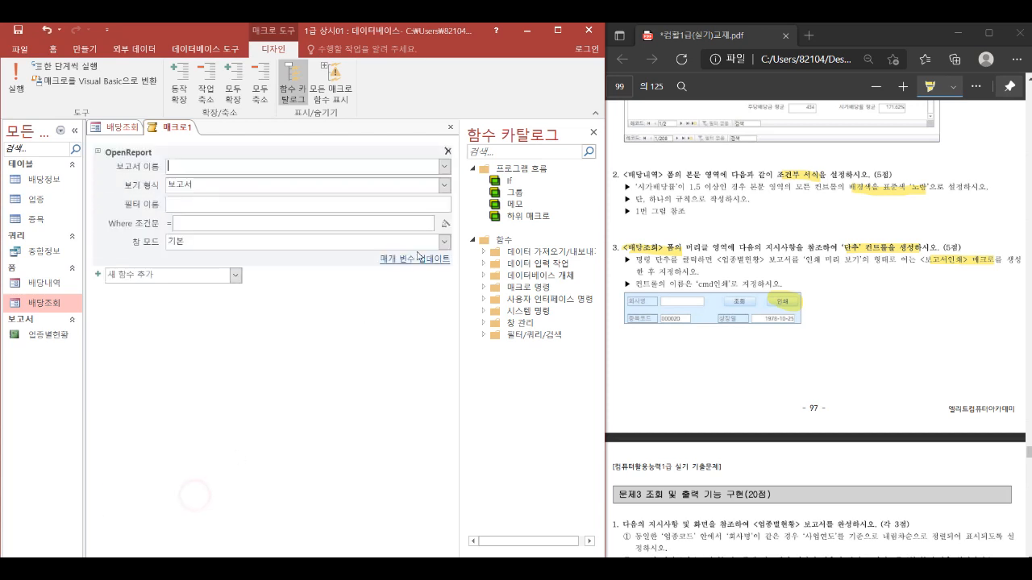
# Step: Set the OpenReport action to open the 업종별현황 report in 인쇄 미리 보기 view
pyautogui.click(443, 166)
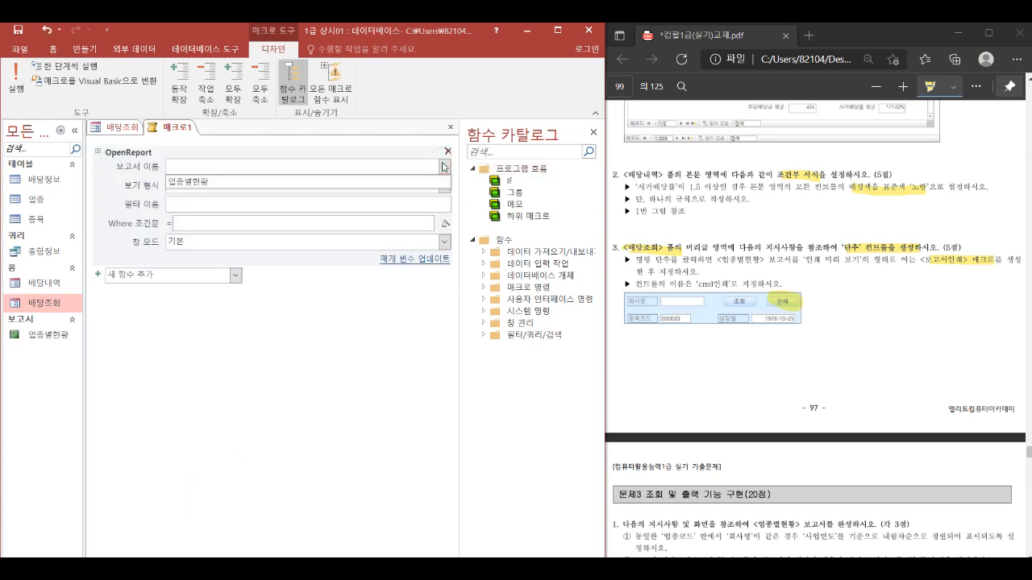
pyautogui.click(274, 181)
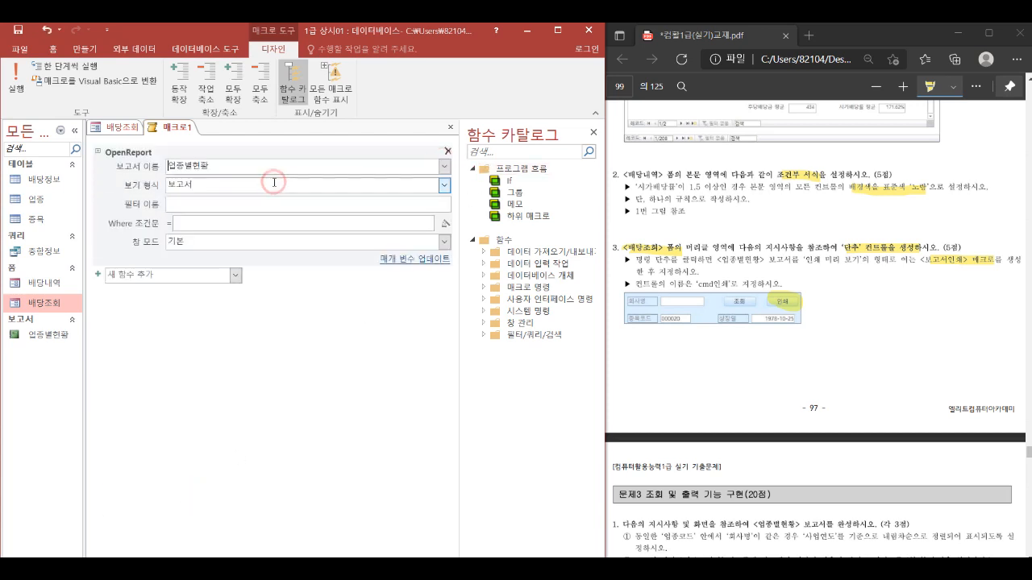
pyautogui.click(444, 185)
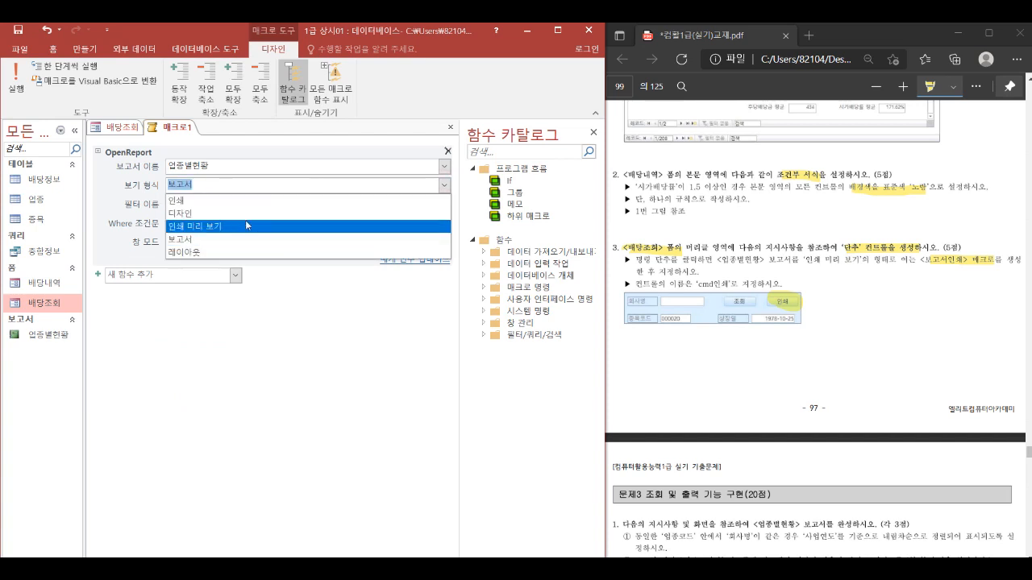
pyautogui.click(245, 220)
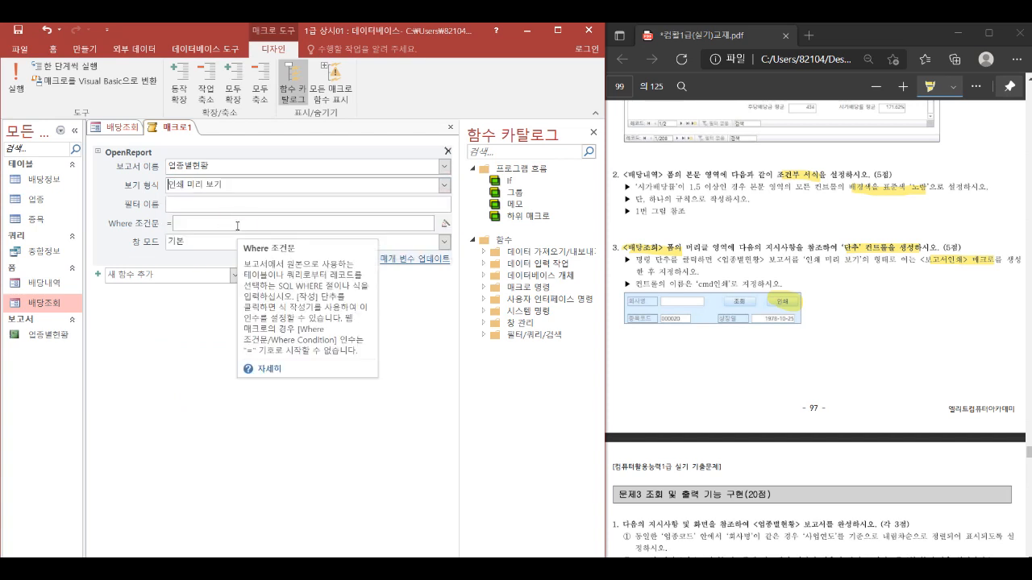
# Step: Save the new macro under the name 보고서인쇄
pyautogui.rightClick(177, 129)
pyautogui.click(193, 137)
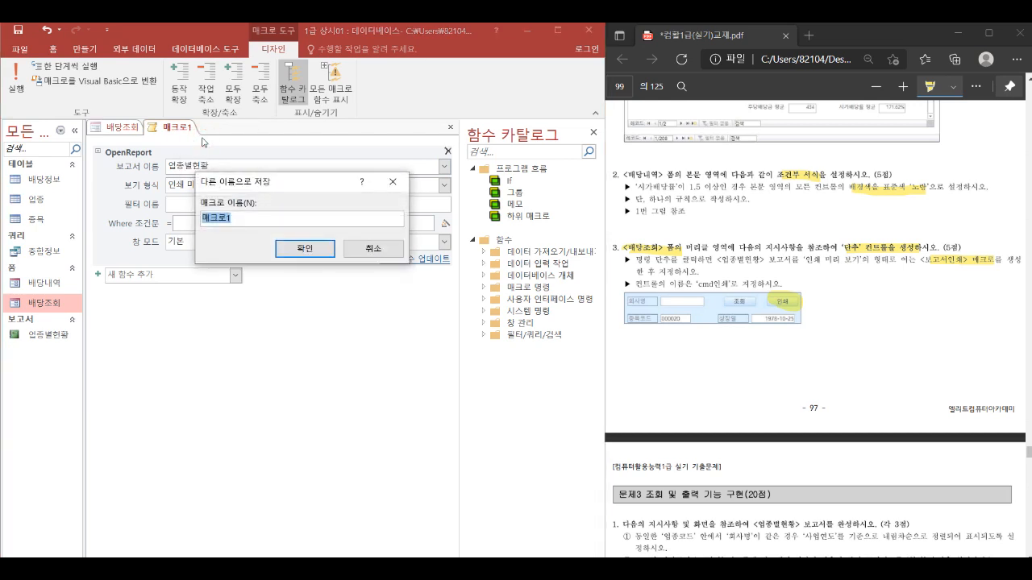
pyautogui.write('보고서인소')
pyautogui.click(321, 251)
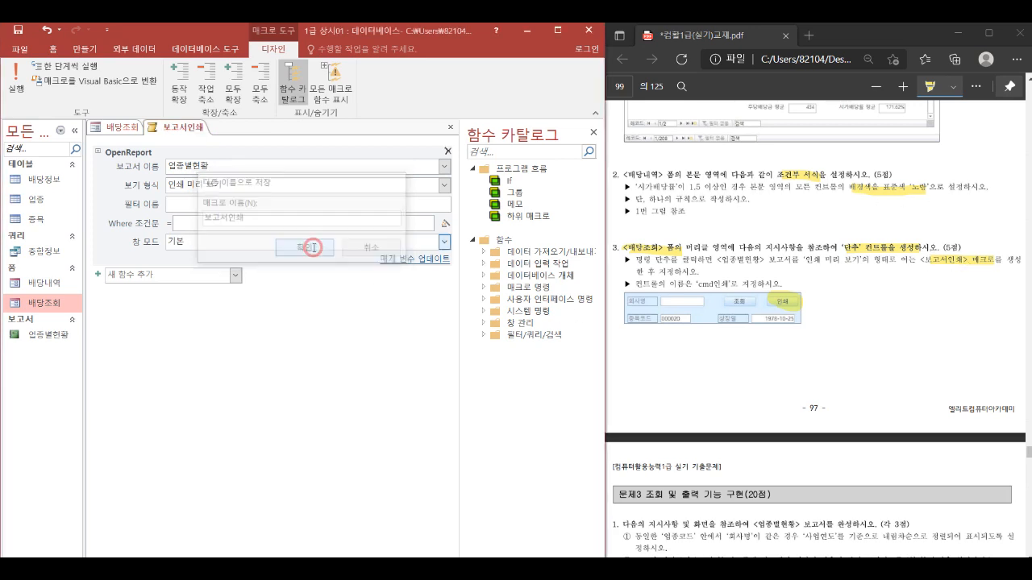
# Step: Draw a command button beside the 조회 button in the 배당조회 form's header, without using the command button wizard
pyautogui.click(131, 127)
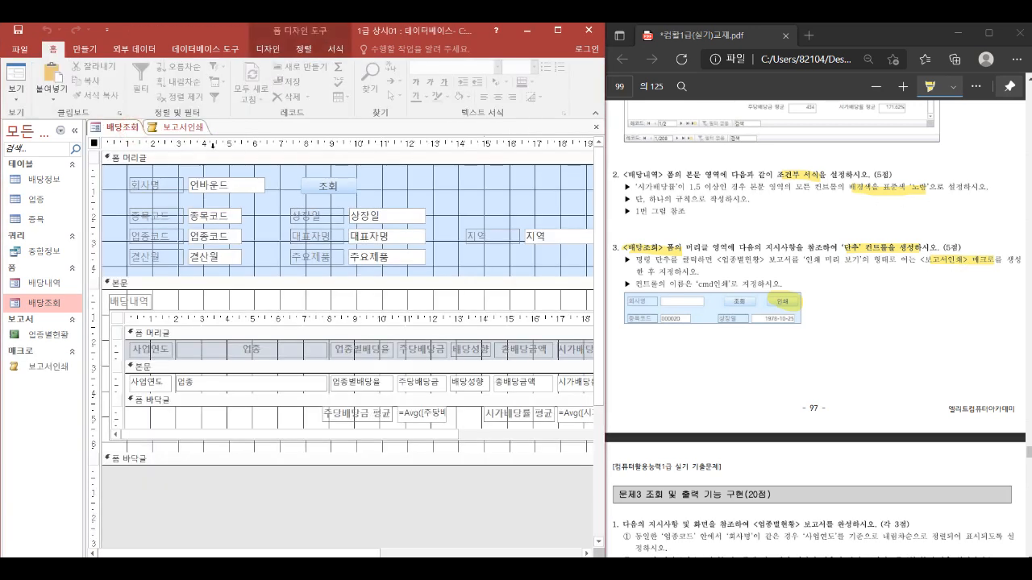
pyautogui.click(268, 49)
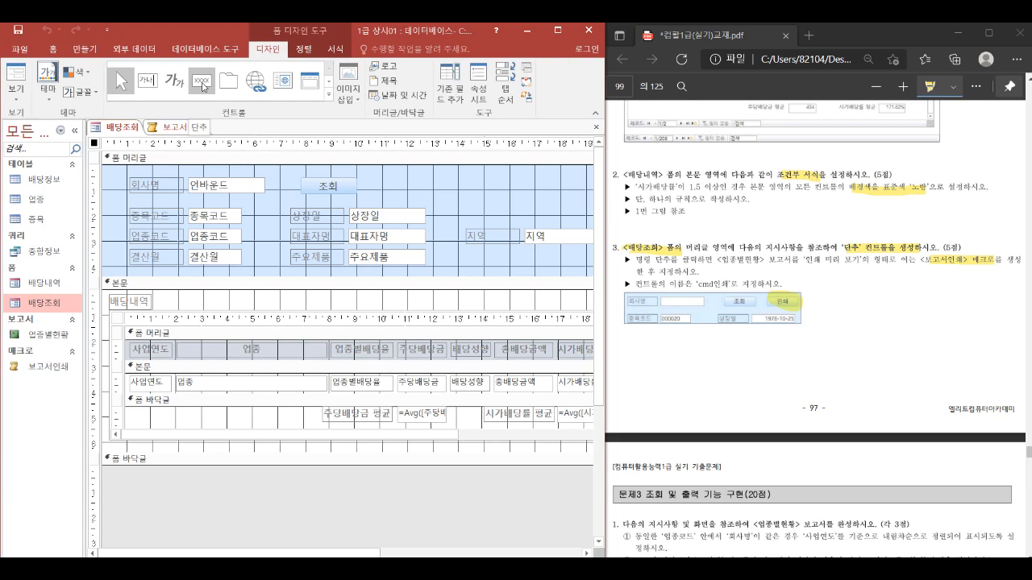
pyautogui.click(203, 84)
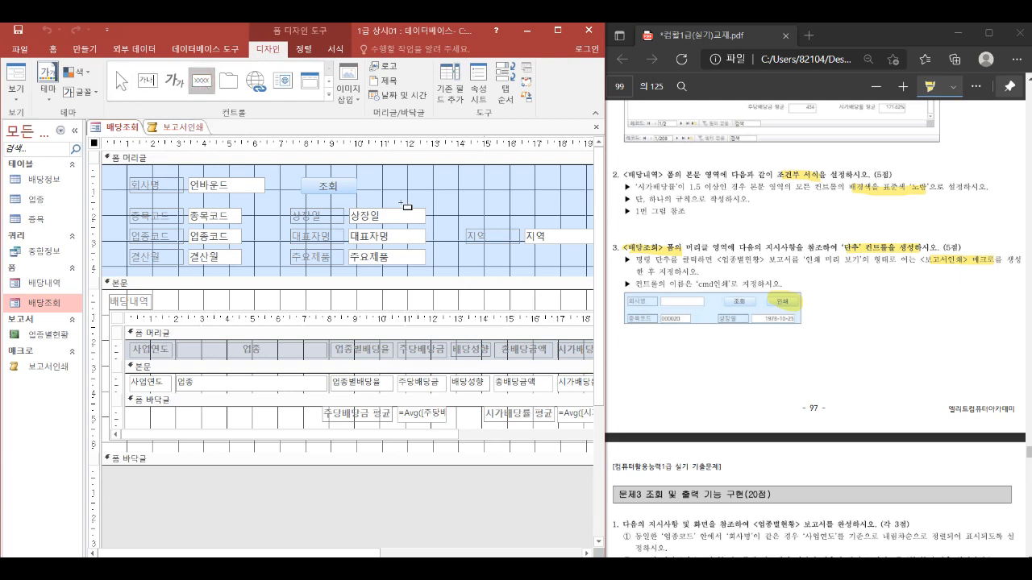
pyautogui.moveTo(371, 178); pyautogui.dragTo(420, 194)
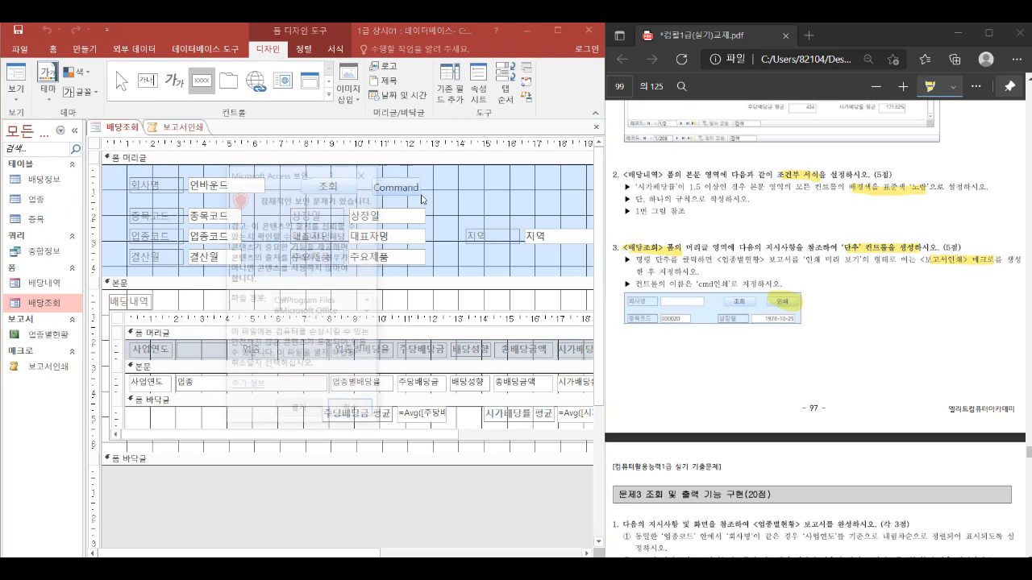
pyautogui.click(303, 415)
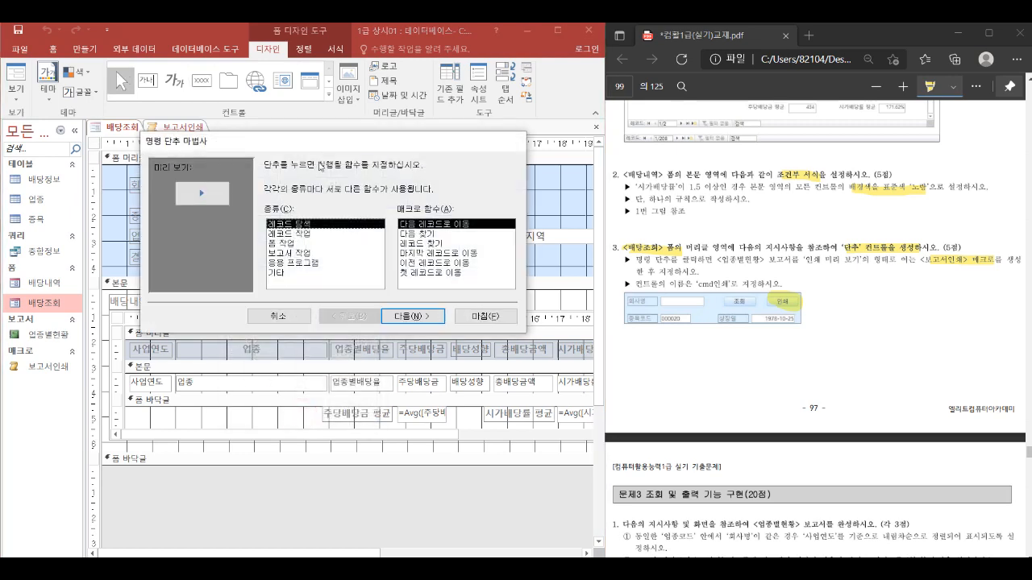
pyautogui.click(280, 317)
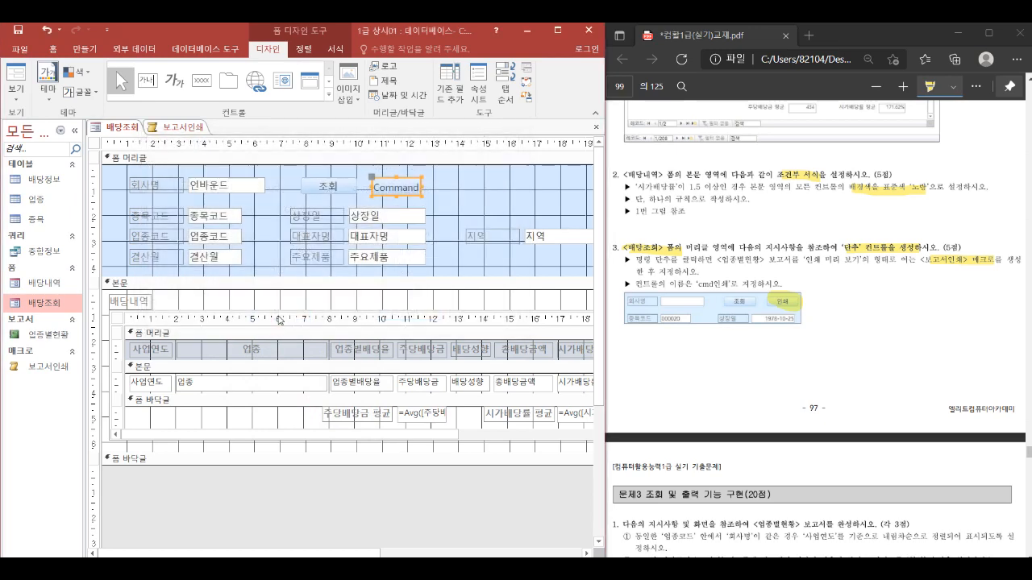
# Step: Assign the 보고서인쇄 macro to the new command button's On Click event
pyautogui.doubleClick(401, 189)
pyautogui.click(523, 190)
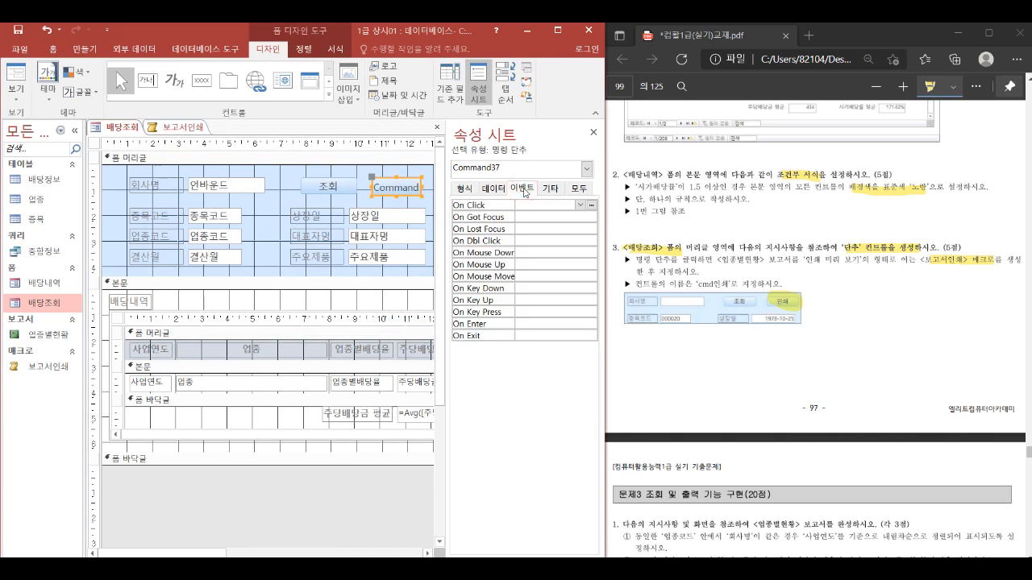
pyautogui.click(549, 205)
pyautogui.click(580, 205)
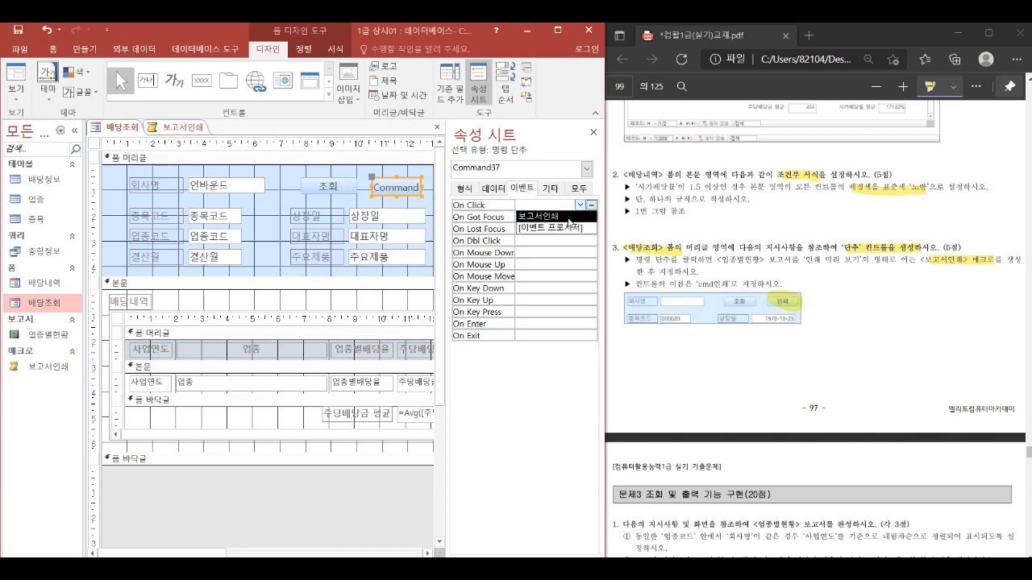
pyautogui.click(569, 217)
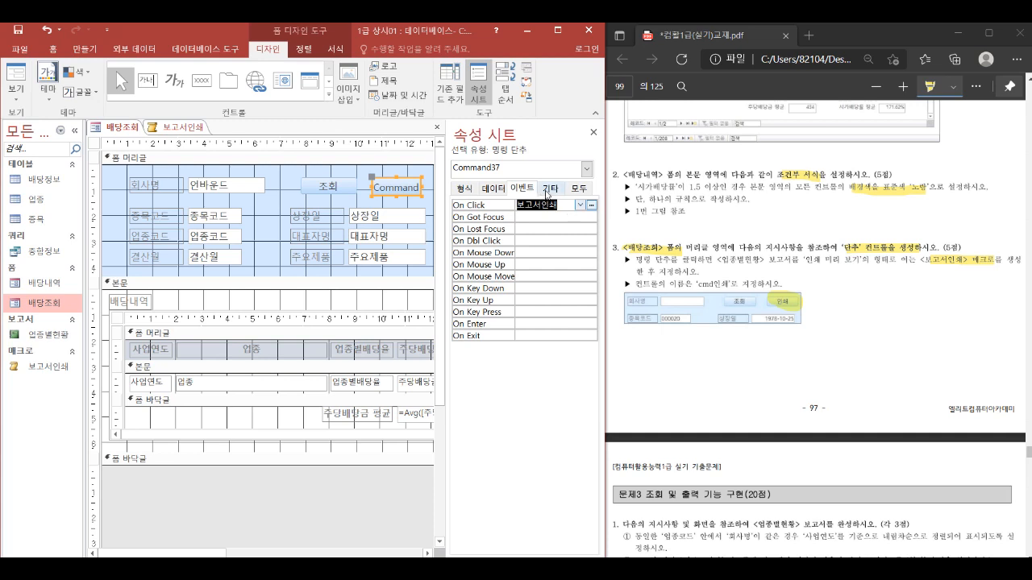
# Step: Set the new command button's 이름 property to cmd인쇄
pyautogui.click(549, 190)
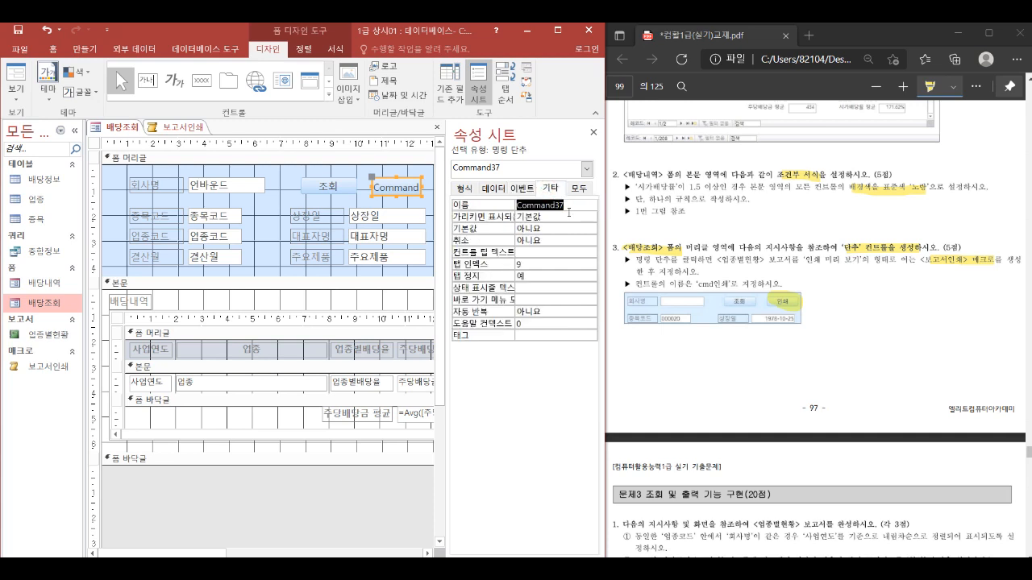
pyautogui.write('cm')
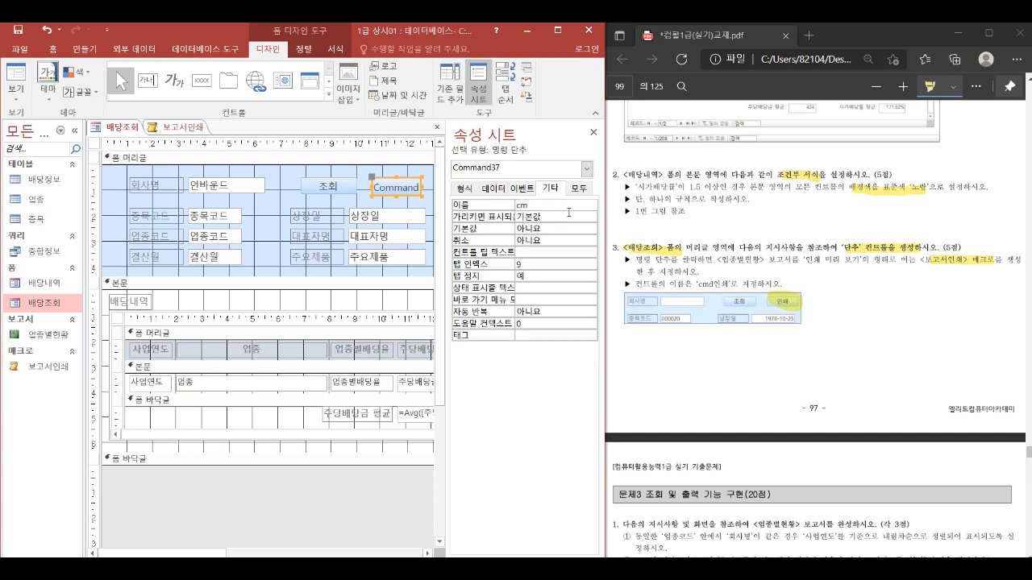
pyautogui.write('d인ㅅ')
pyautogui.press('Return')
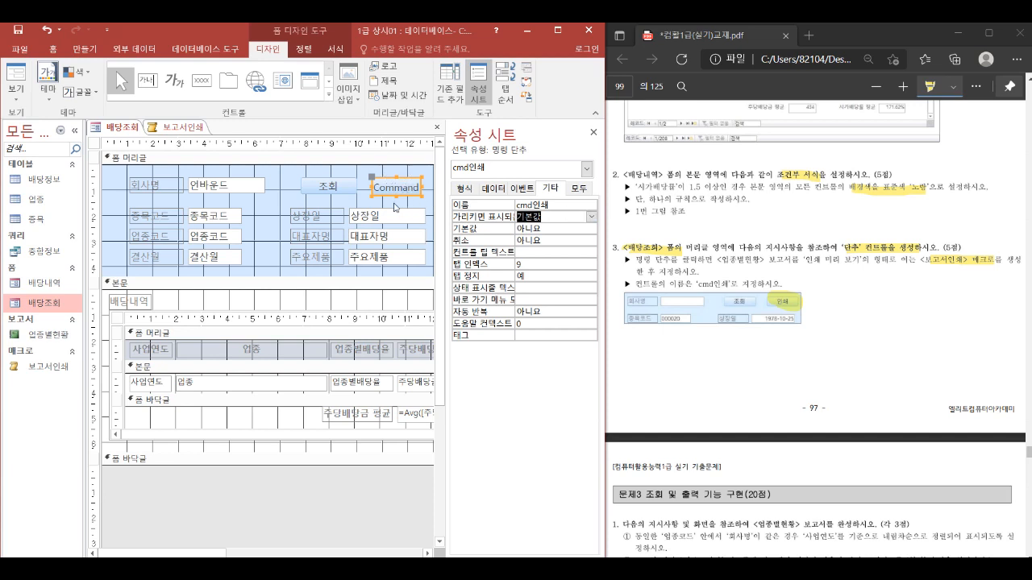
# Step: Set the cmd인쇄 button's 캡션 property to 인쇄
pyautogui.click(464, 188)
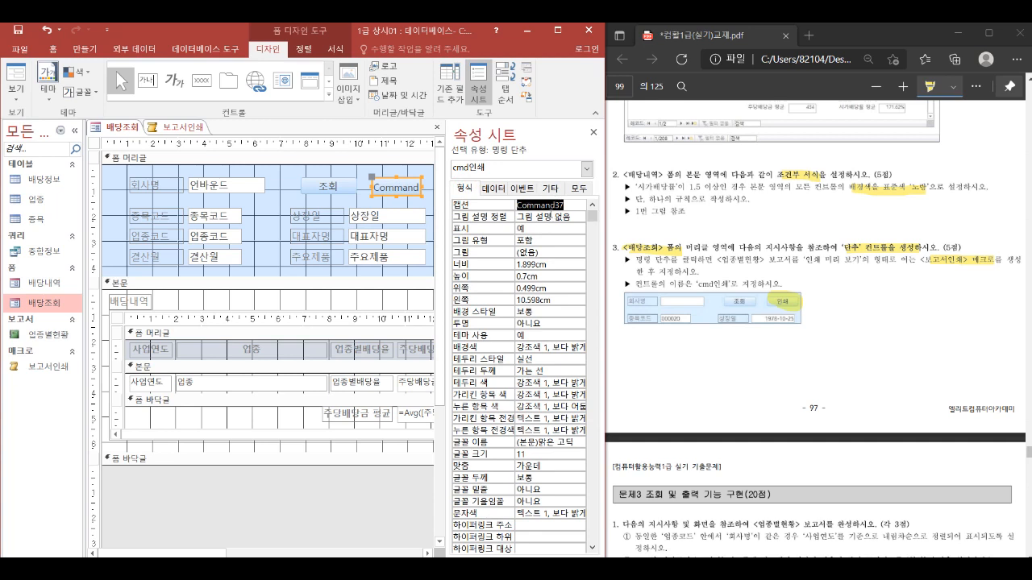
pyautogui.write('인ㅅ')
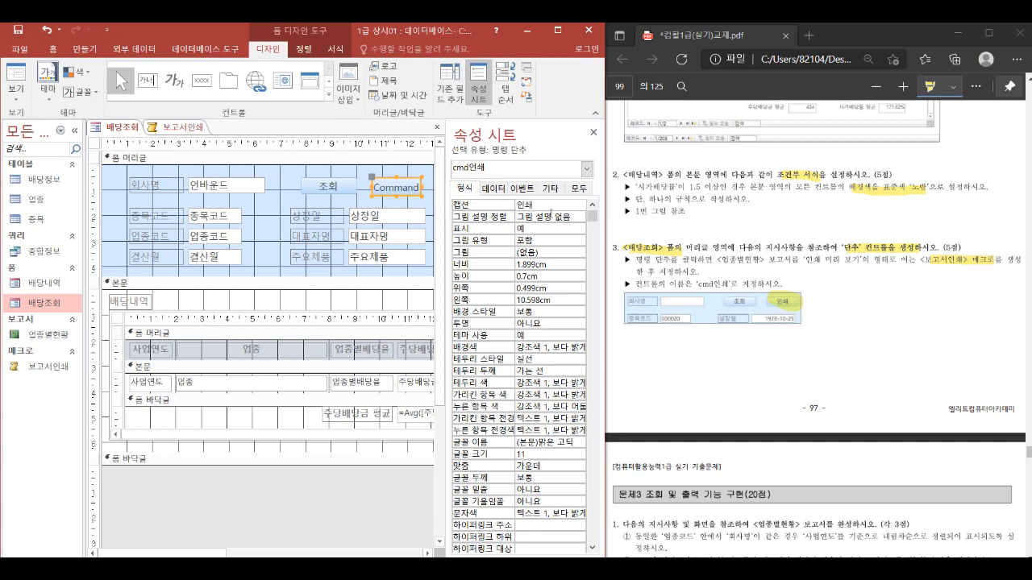
pyautogui.press('Return')
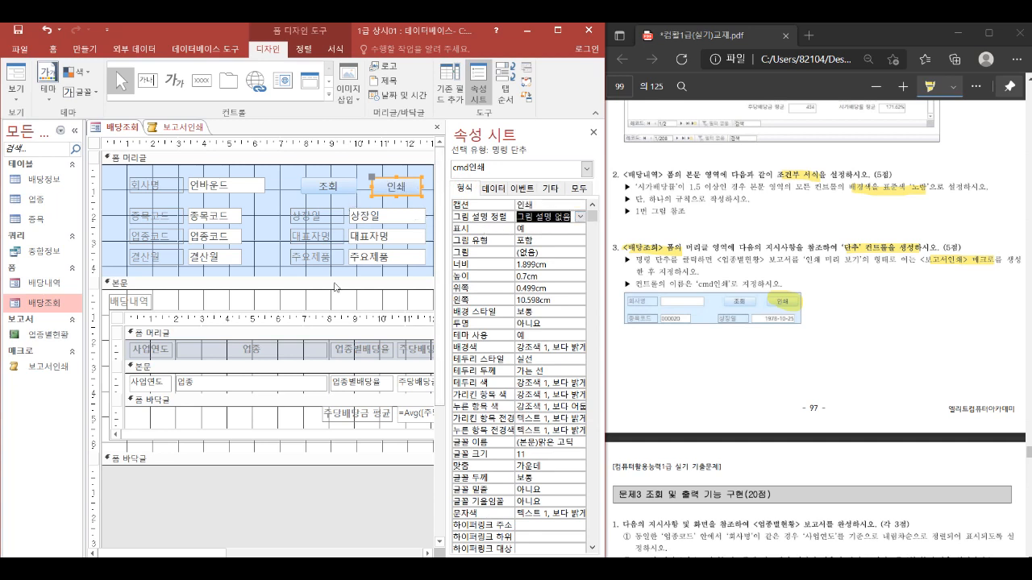
pyautogui.click(269, 237)
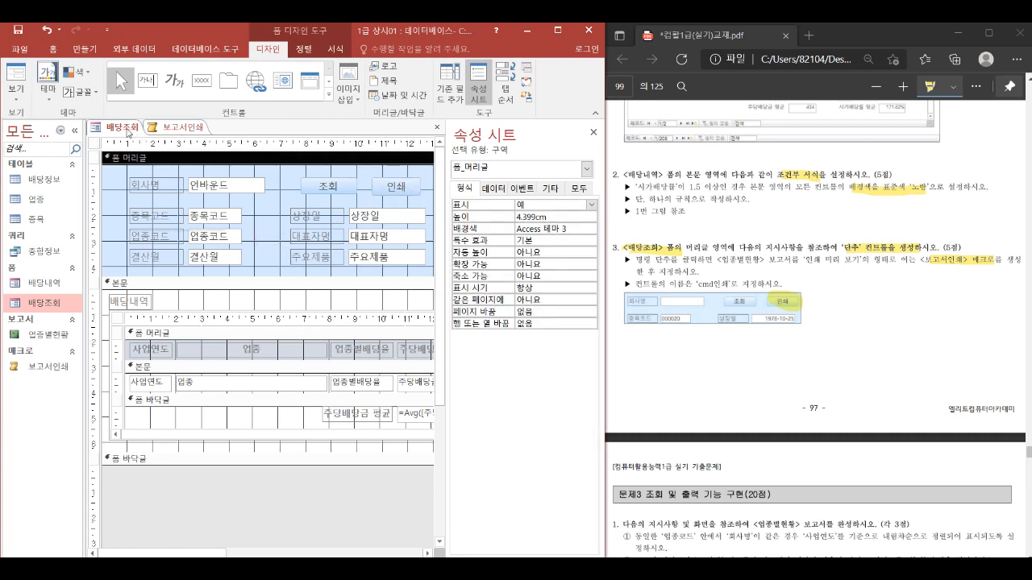
# Step: Switch the 배당조회 form to Form View and test the 인쇄 button to open the report's print preview
pyautogui.rightClick(129, 129)
pyautogui.click(162, 187)
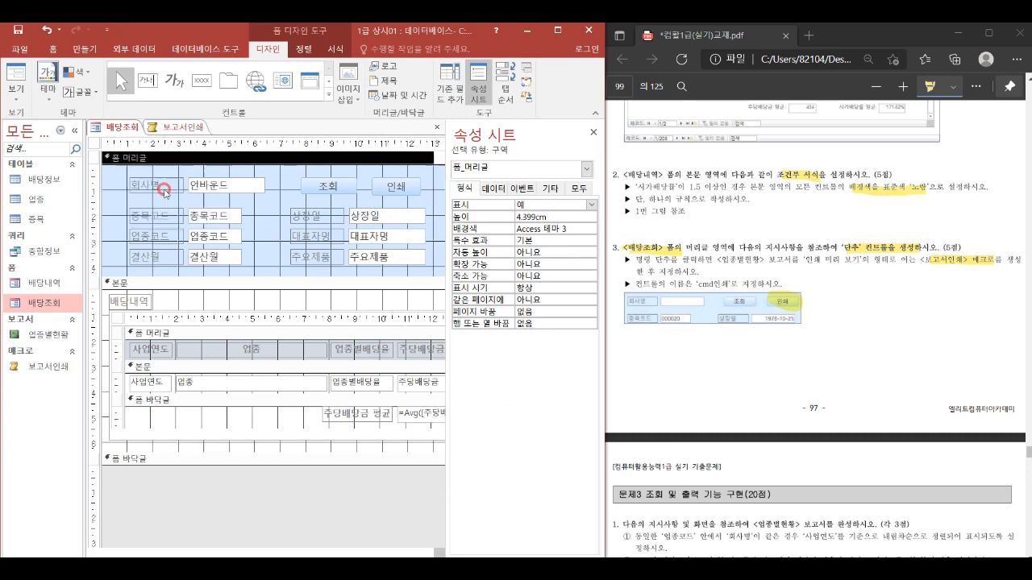
pyautogui.click(324, 161)
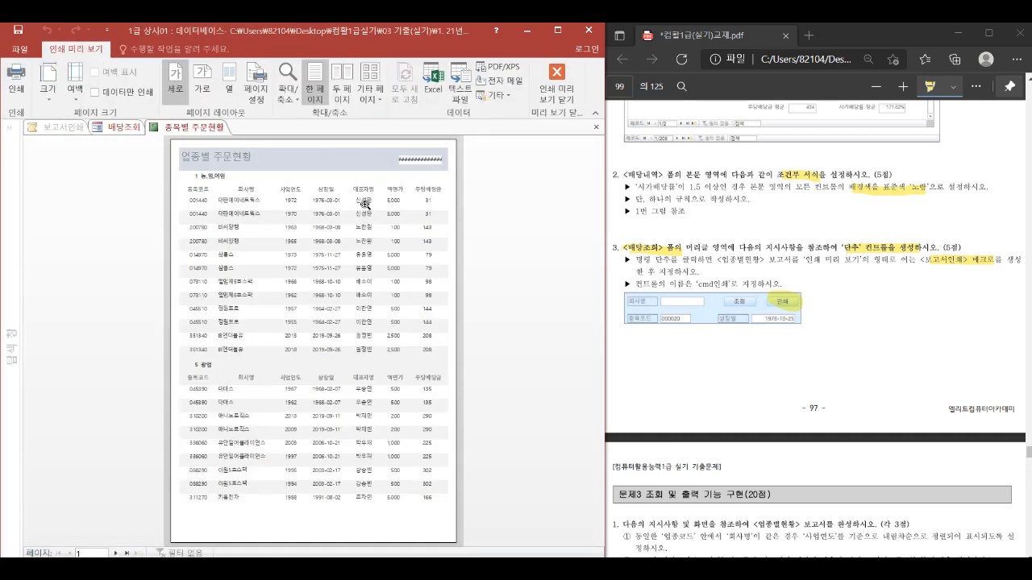
# Step: Close all open database objects and save the changes
pyautogui.rightClick(191, 132)
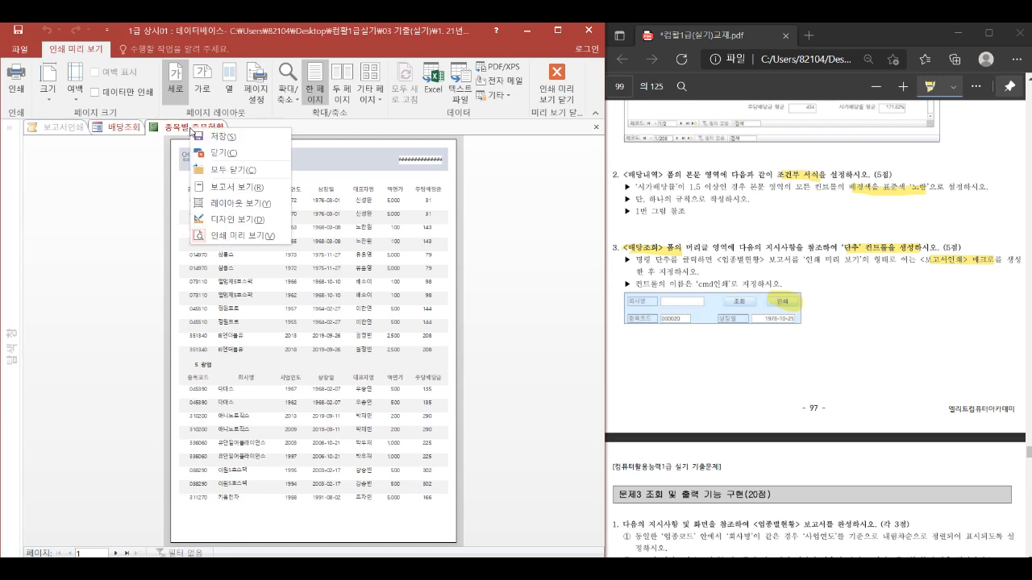
pyautogui.click(242, 171)
pyautogui.click(444, 346)
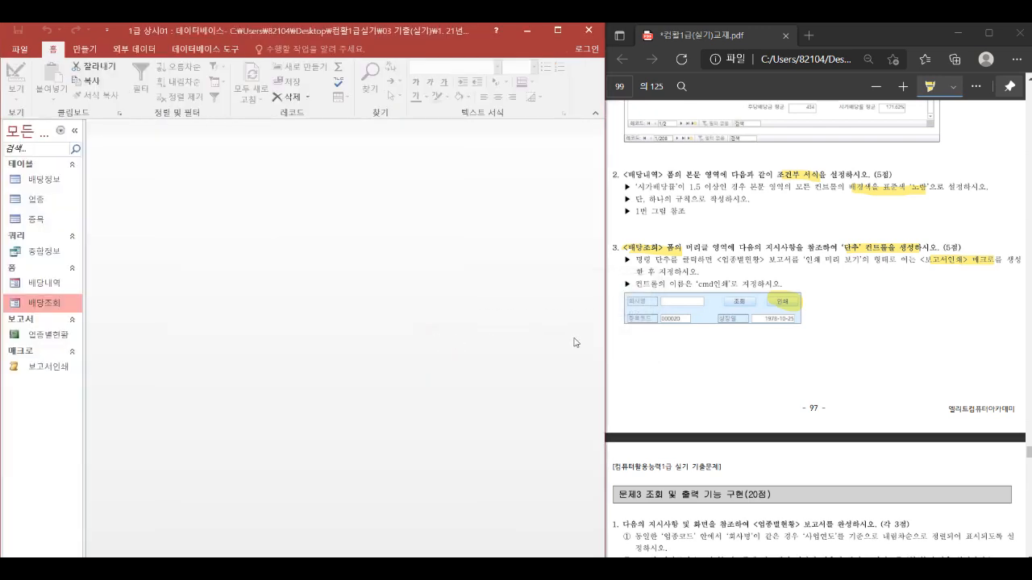
# Step: Open the 업종별현황 report in Design View and highlight 사업연도 and 내림차순 in the first 문제3 instruction of the exam PDF
pyautogui.click(844, 249)
pyautogui.scroll(-5, 844, 249)
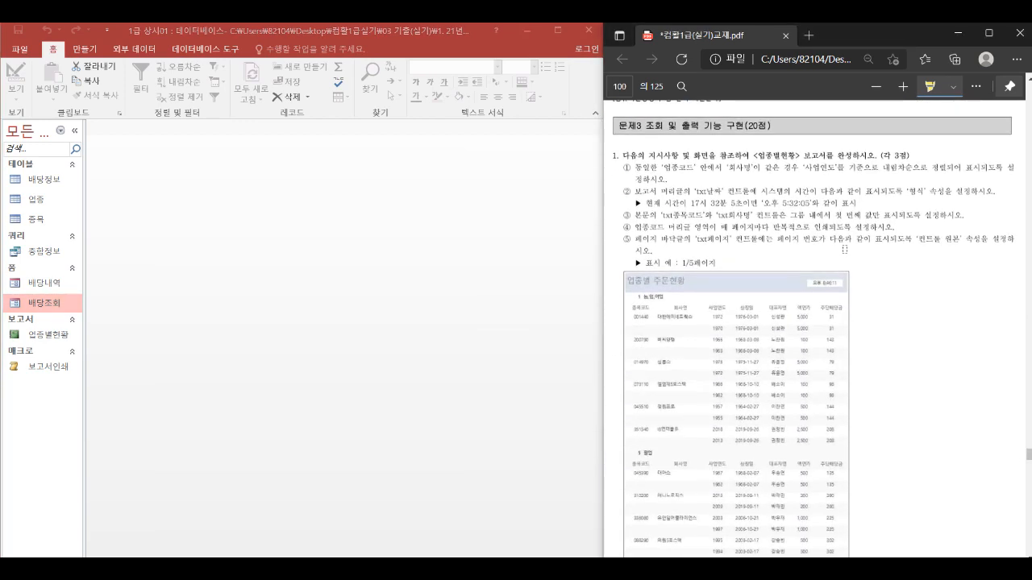
pyautogui.rightClick(52, 333)
pyautogui.click(85, 372)
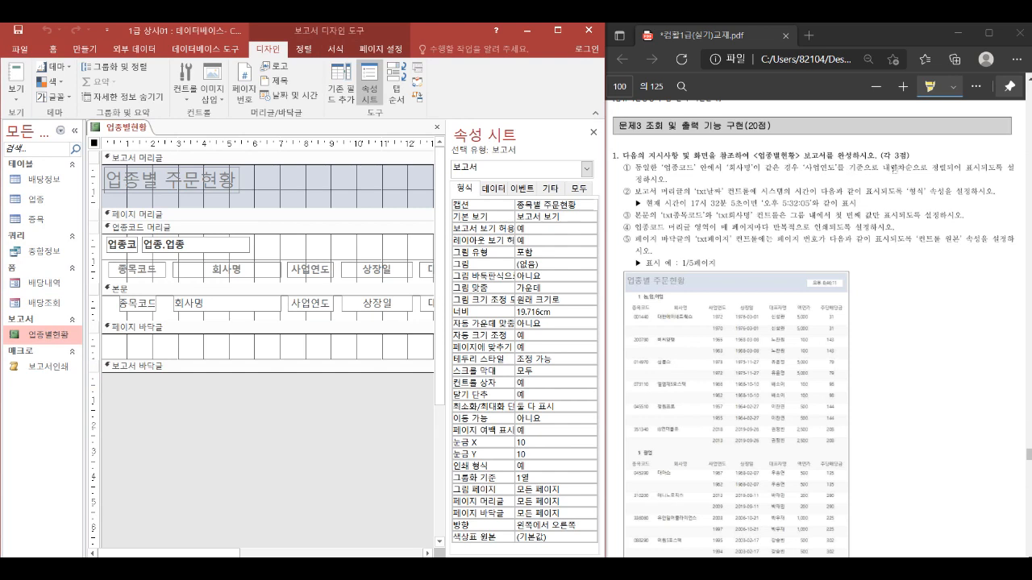
pyautogui.moveTo(805, 167); pyautogui.dragTo(835, 168)
pyautogui.moveTo(881, 169); pyautogui.dragTo(922, 169)
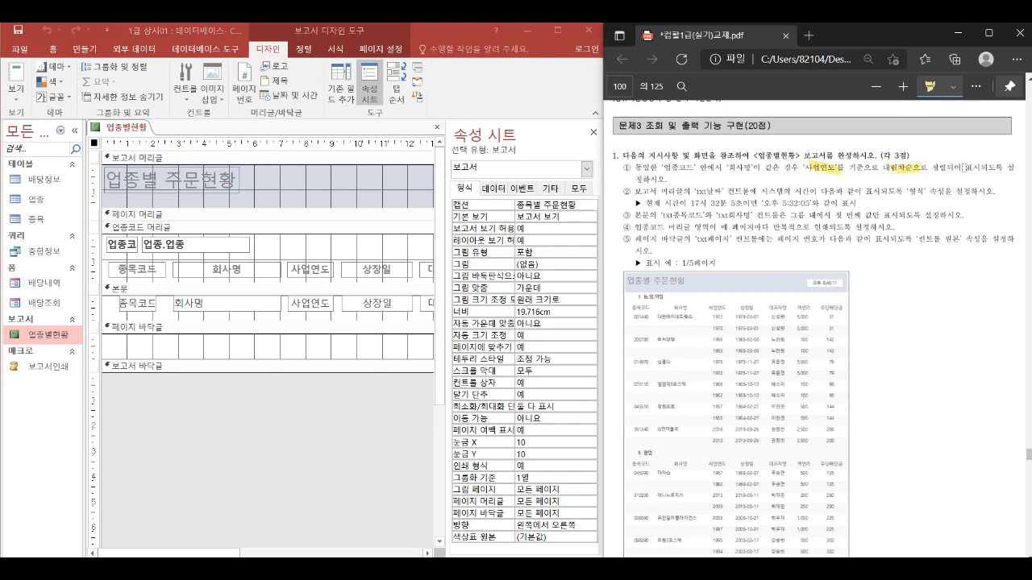
# Step: Add a third sort level to the report, sorting by 사업연도 in descending order (내림차순) under 회사명
pyautogui.click(125, 71)
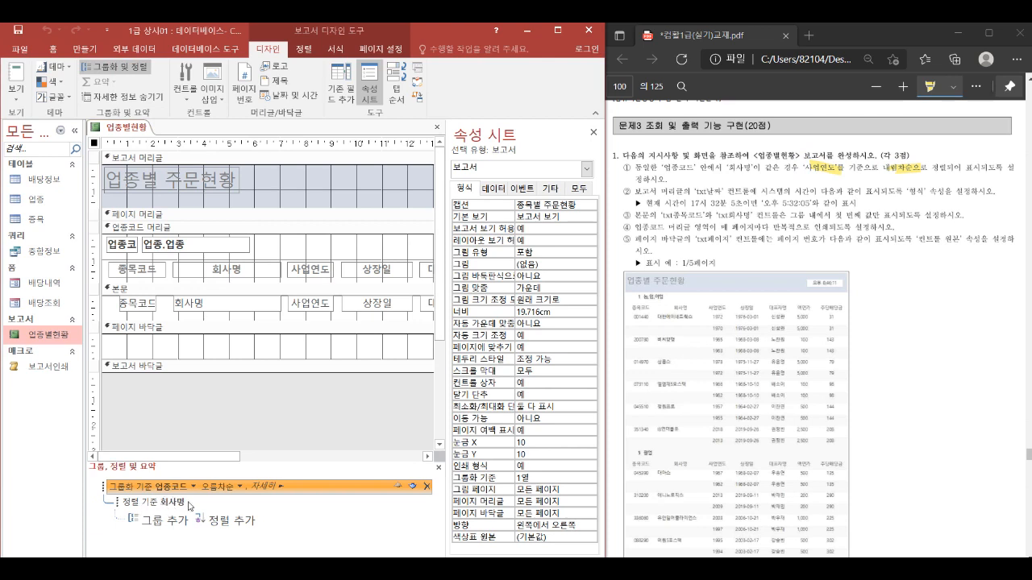
pyautogui.click(226, 526)
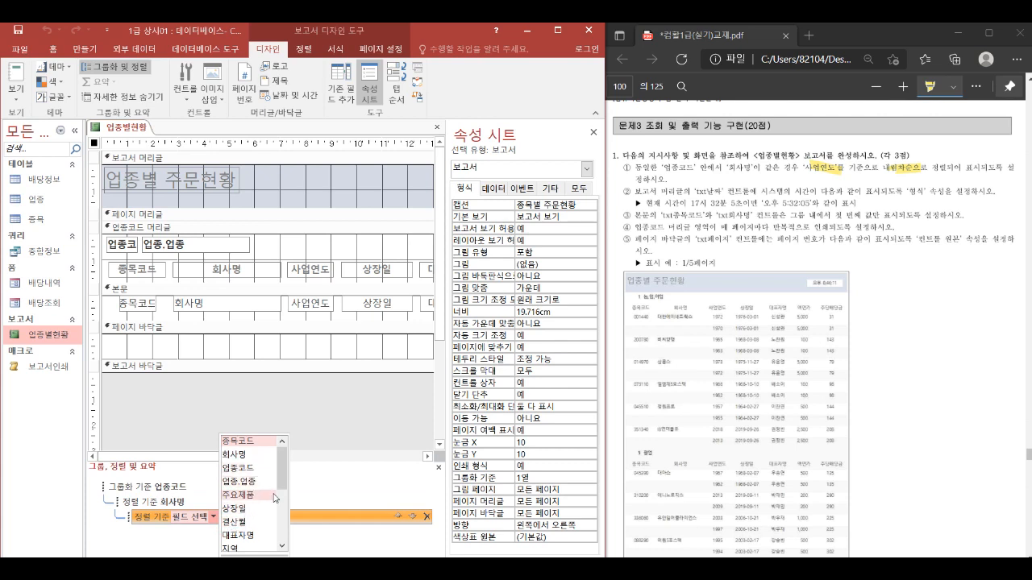
pyautogui.scroll(-3, 277, 485)
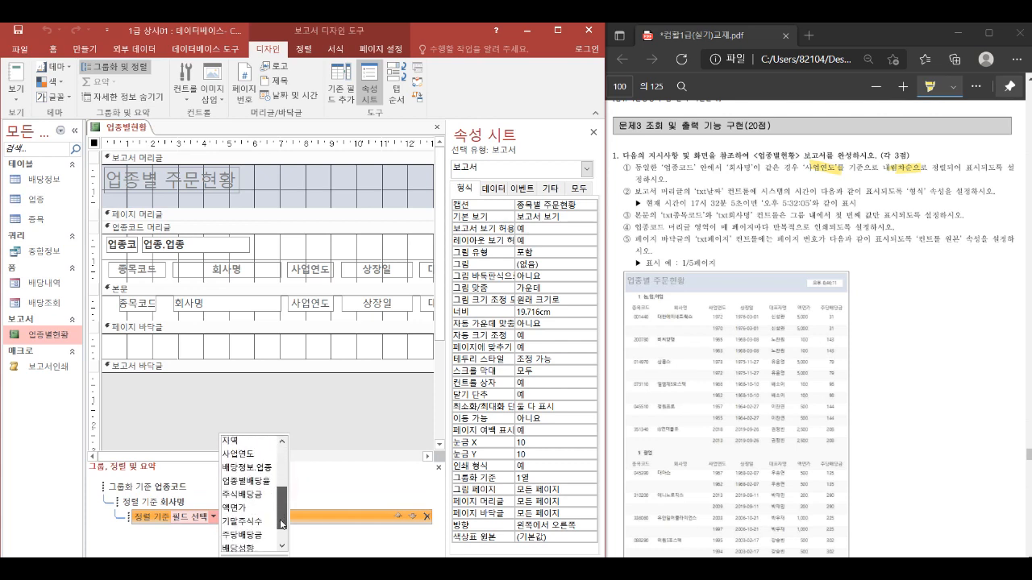
pyautogui.click(247, 453)
pyautogui.click(257, 517)
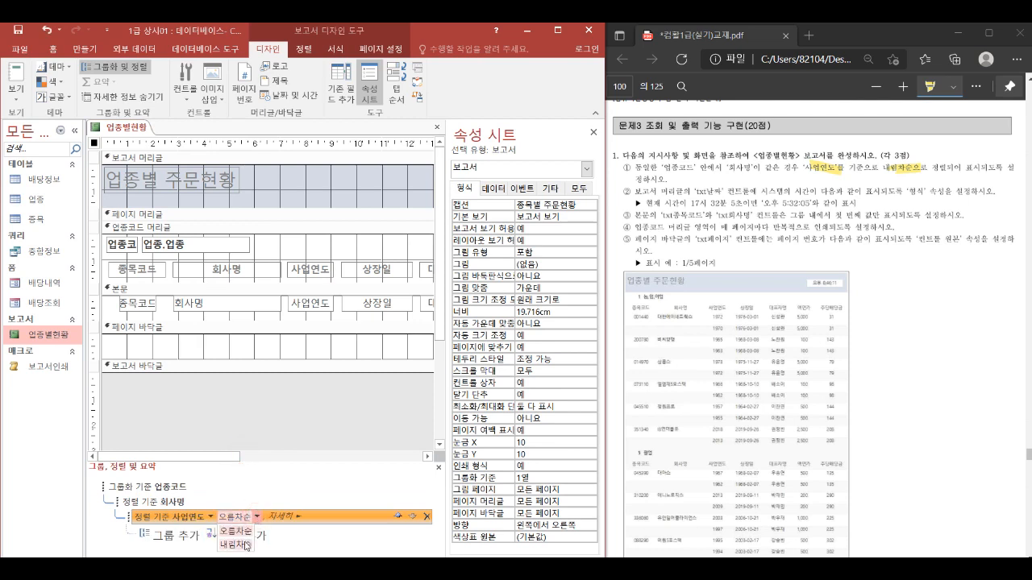
pyautogui.click(242, 545)
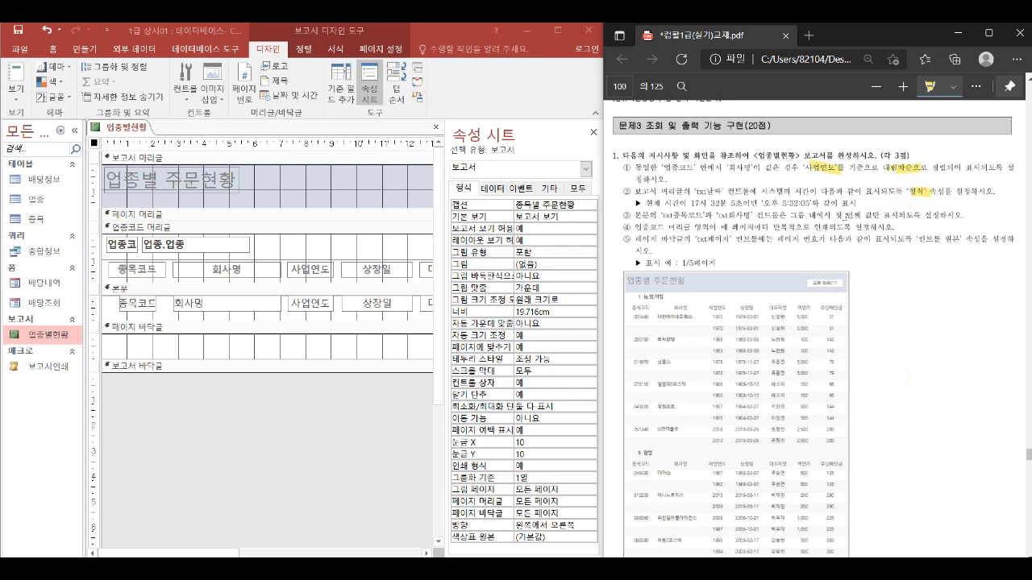
# Step: Highlight the 오후 5:32:05 example in the exam PDF and set the txt날짜 control's 형식 property to 자세한 시간
pyautogui.moveTo(764, 203); pyautogui.dragTo(809, 204)
pyautogui.click(586, 173)
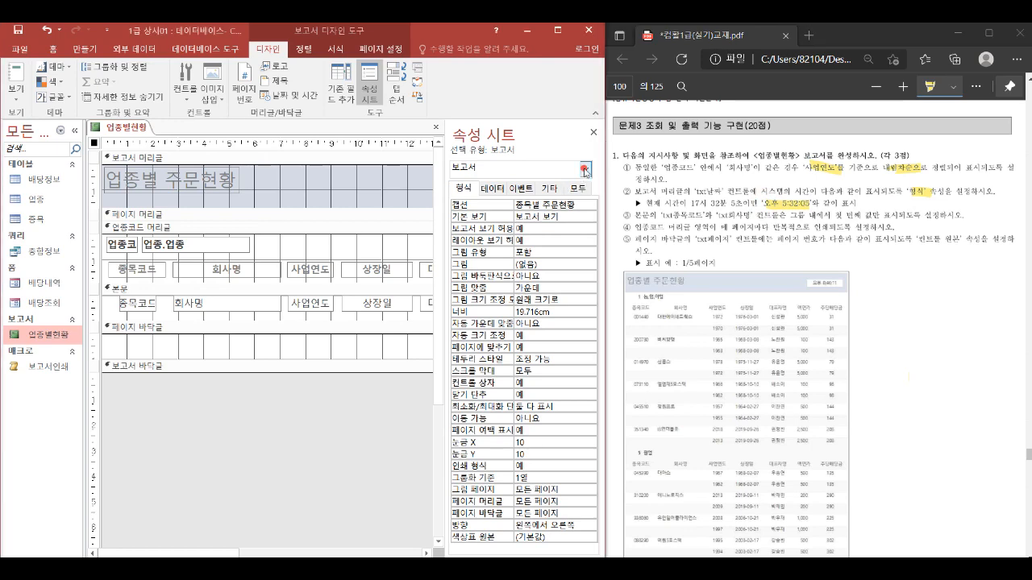
pyautogui.click(586, 172)
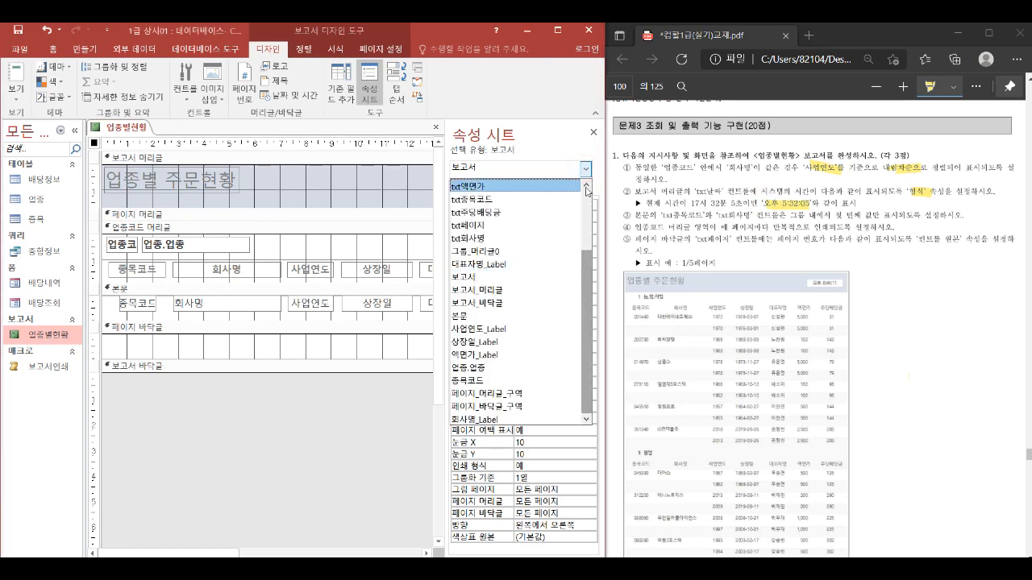
pyautogui.click(586, 186)
pyautogui.click(586, 187)
pyautogui.click(586, 187)
pyautogui.click(508, 200)
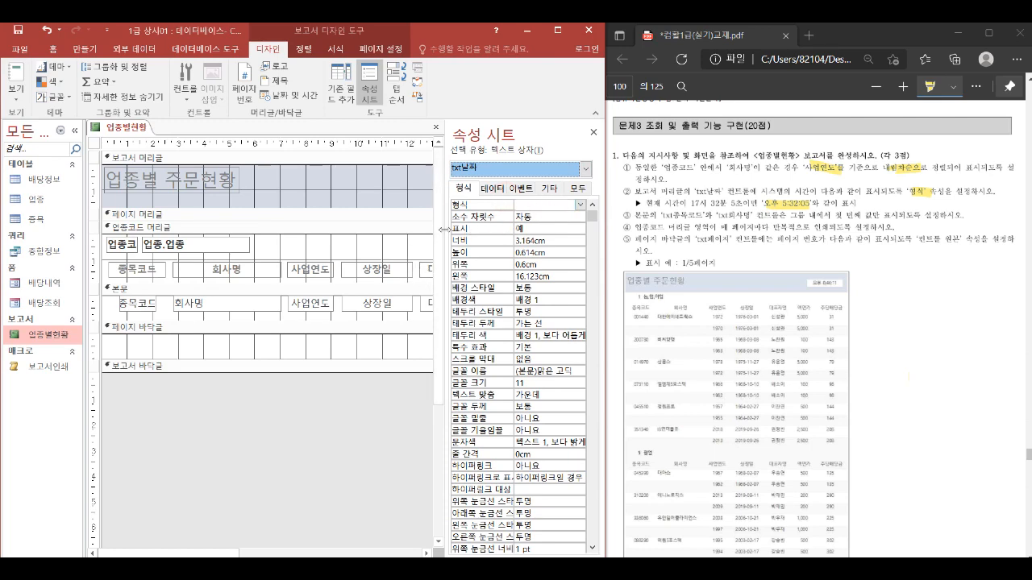
pyautogui.moveTo(445, 230); pyautogui.dragTo(362, 217)
pyautogui.click(577, 205)
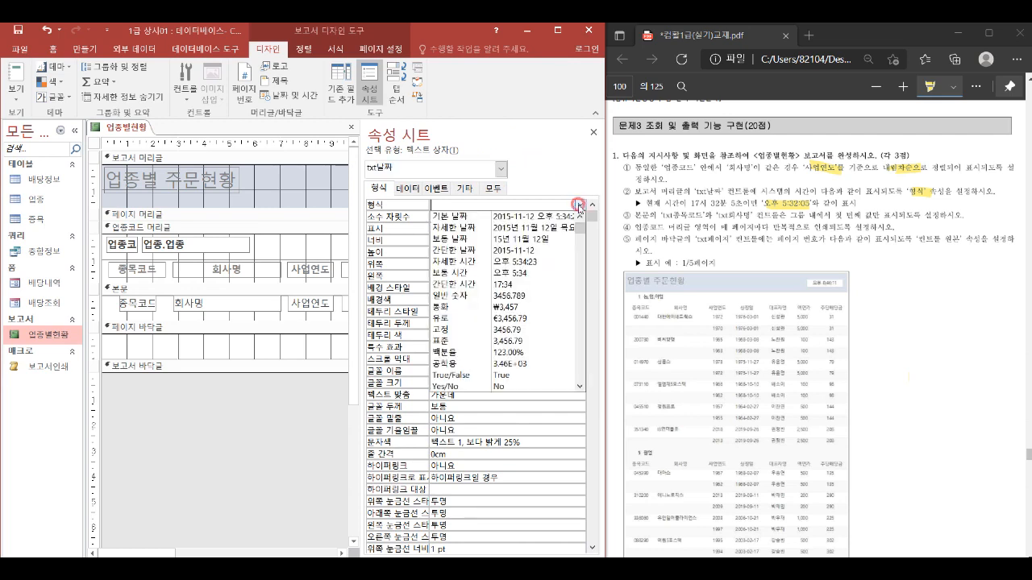
pyautogui.click(546, 263)
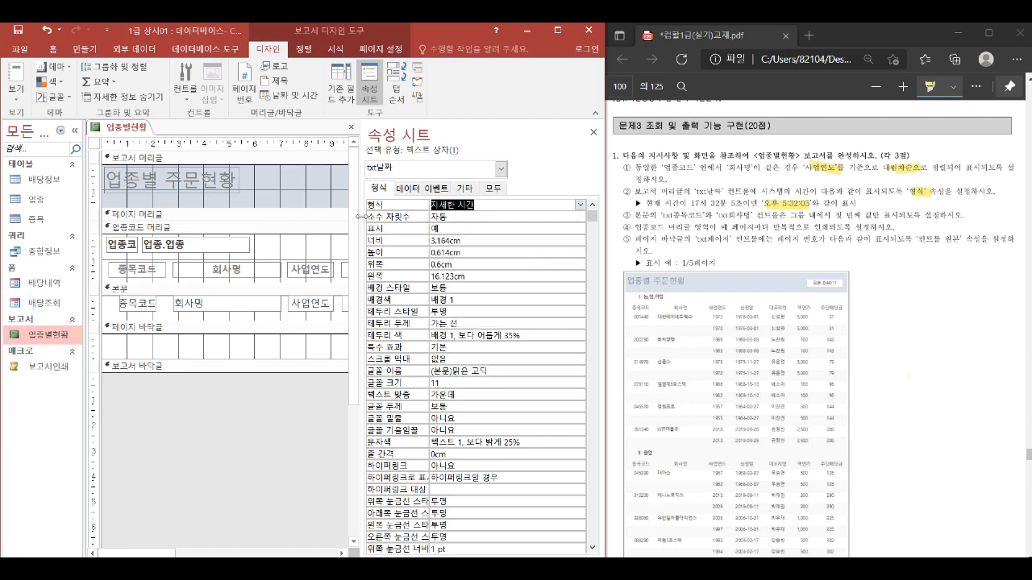
pyautogui.moveTo(360, 217); pyautogui.dragTo(458, 231)
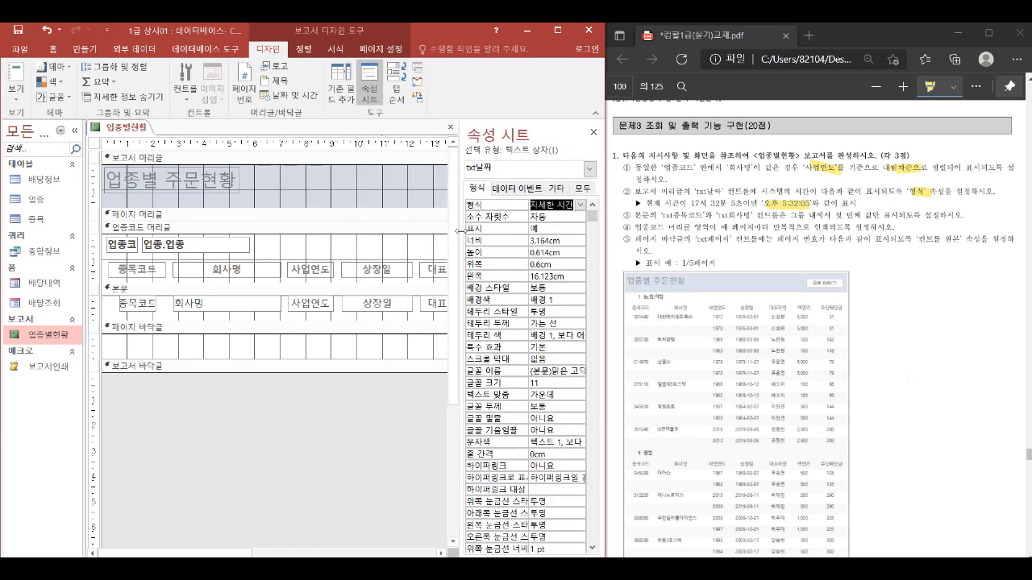
# Step: Check the time display in the report header in Report View, and return to Design View
pyautogui.rightClick(123, 131)
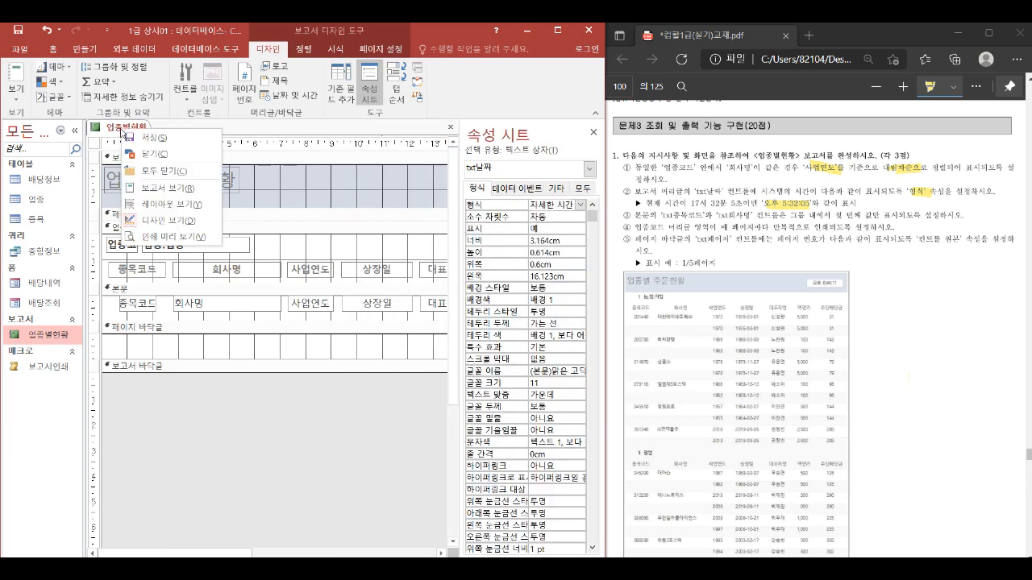
pyautogui.click(169, 190)
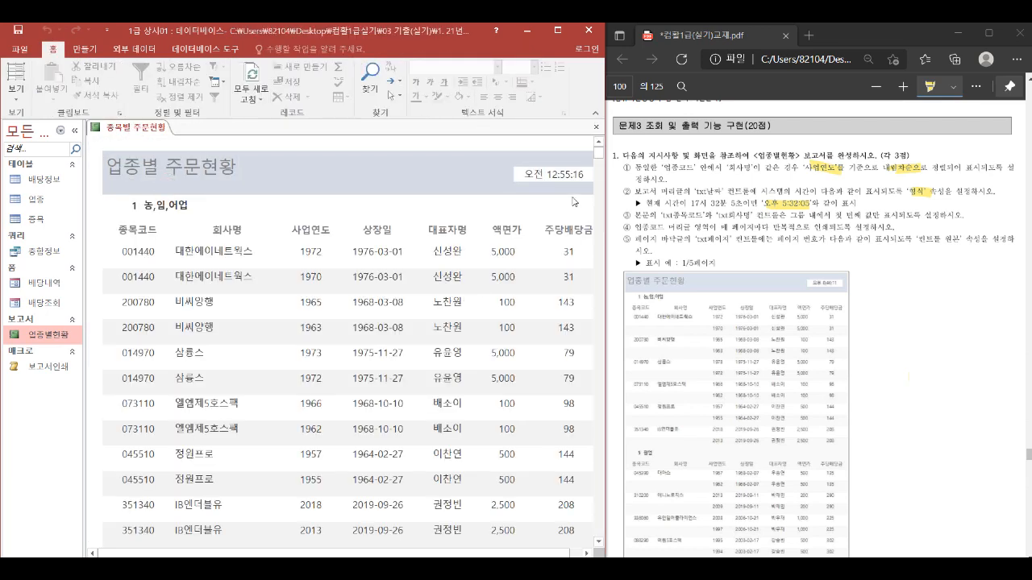
pyautogui.rightClick(153, 129)
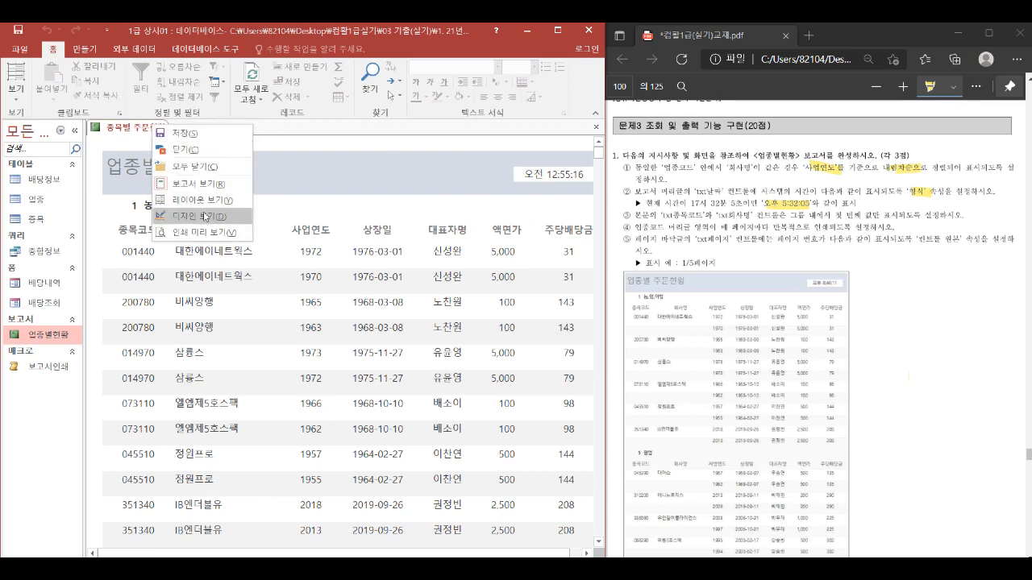
pyautogui.click(205, 218)
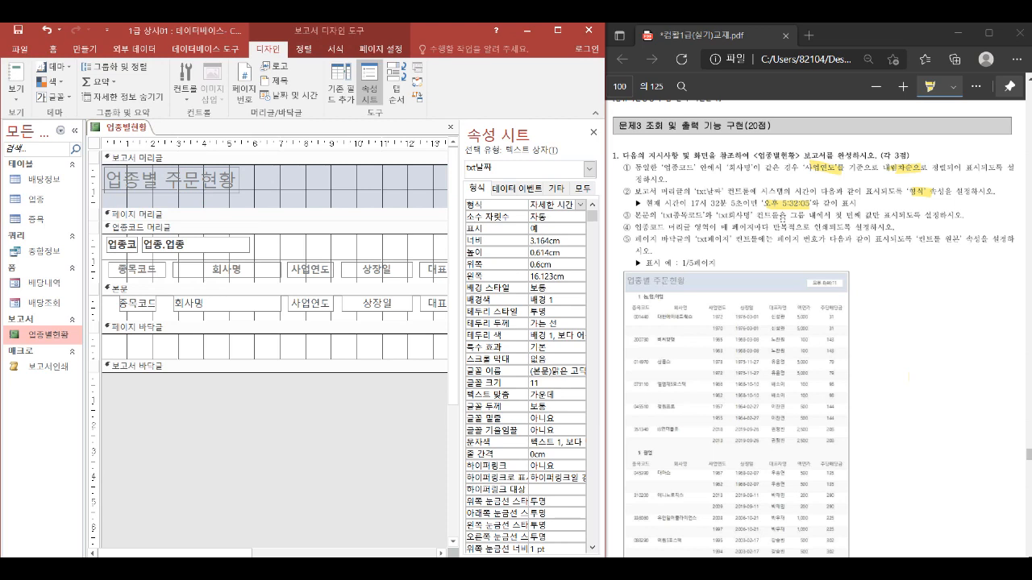
# Step: Highlight the first-value-only instruction in the exam PDF and set 중복 내용 숨기기 to 예 for txt종목코드 and txt회사명 in the 본문 section
pyautogui.moveTo(791, 216); pyautogui.dragTo(940, 216)
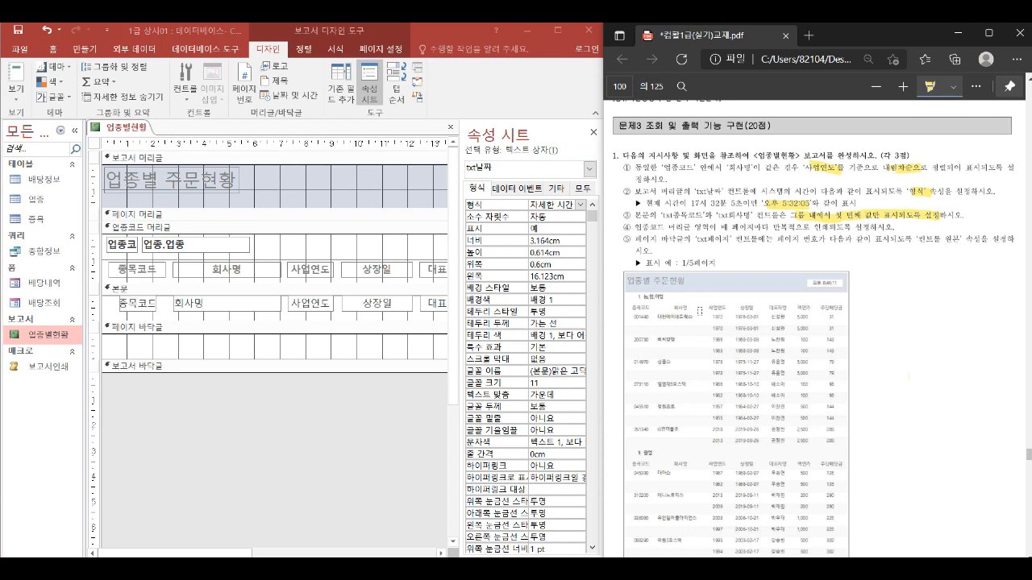
pyautogui.moveTo(662, 331)
pyautogui.mouseDown()
pyautogui.moveTo(682, 322)
pyautogui.moveTo(669, 329)
pyautogui.mouseUp()
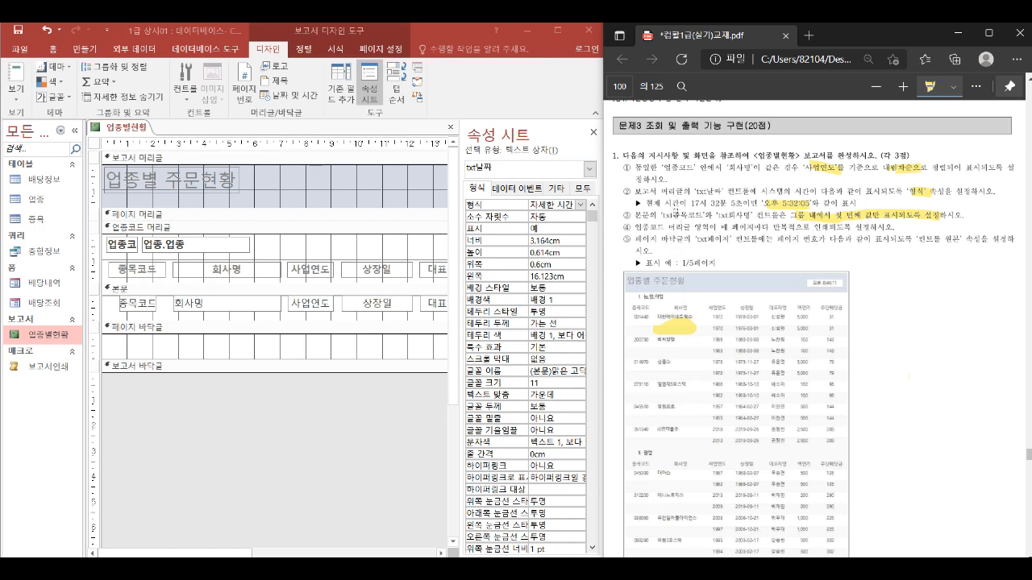
pyautogui.click(151, 311)
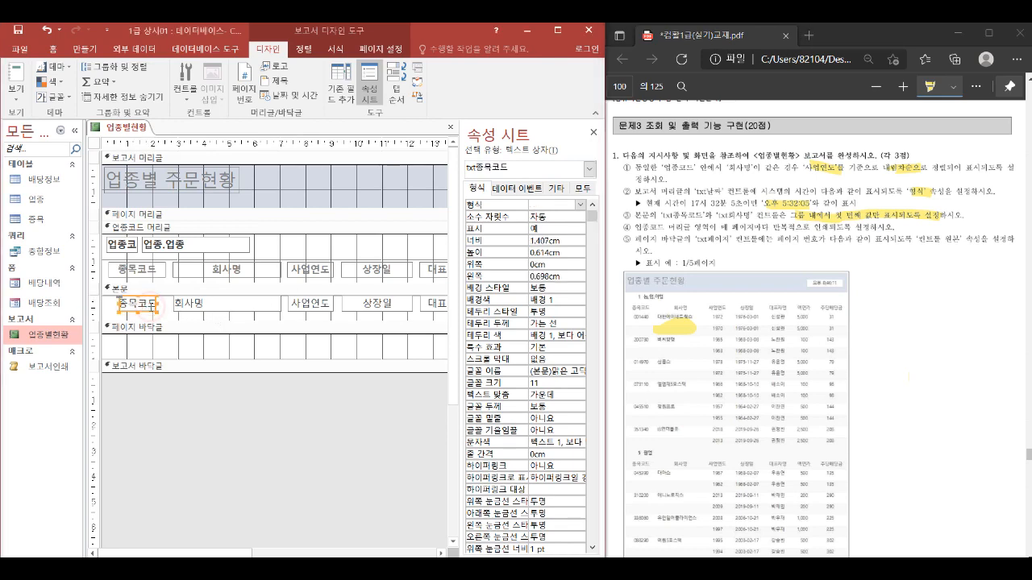
pyautogui.keyDown('shift'); pyautogui.click(202, 306); pyautogui.keyUp('shift')
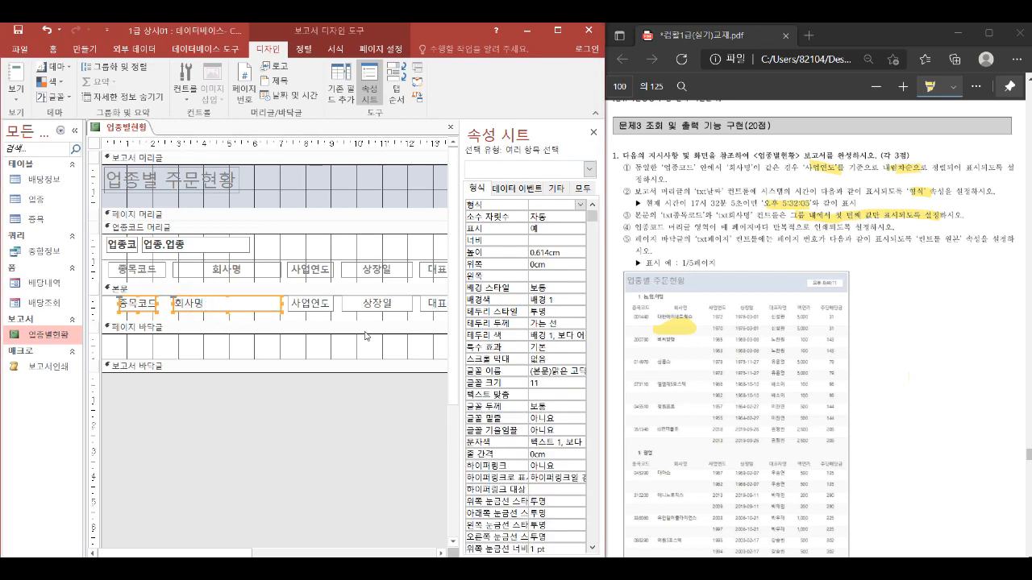
pyautogui.moveTo(593, 216); pyautogui.dragTo(577, 526)
pyautogui.moveTo(593, 216); pyautogui.dragTo(593, 539)
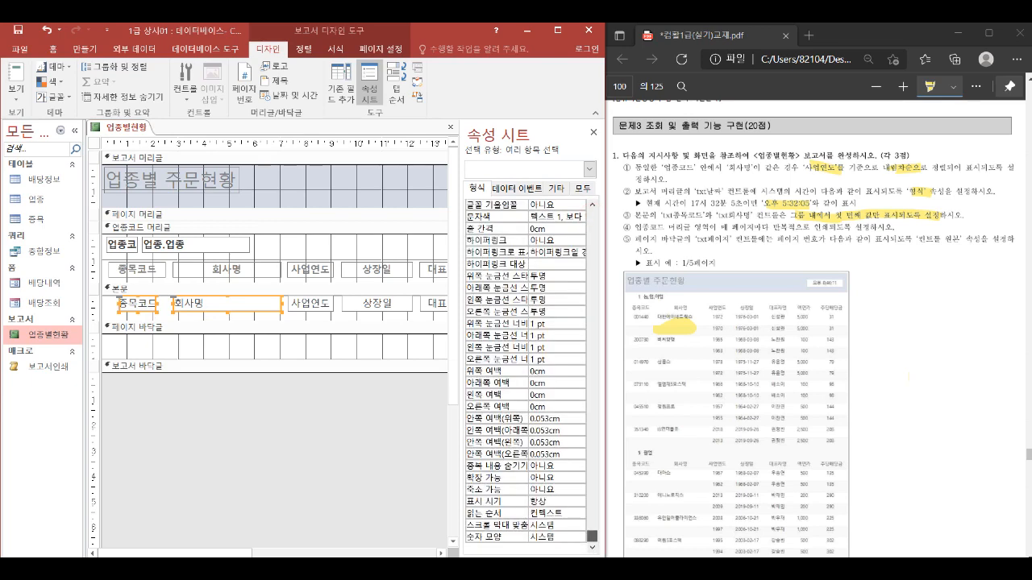
pyautogui.click(560, 465)
pyautogui.doubleClick(559, 465)
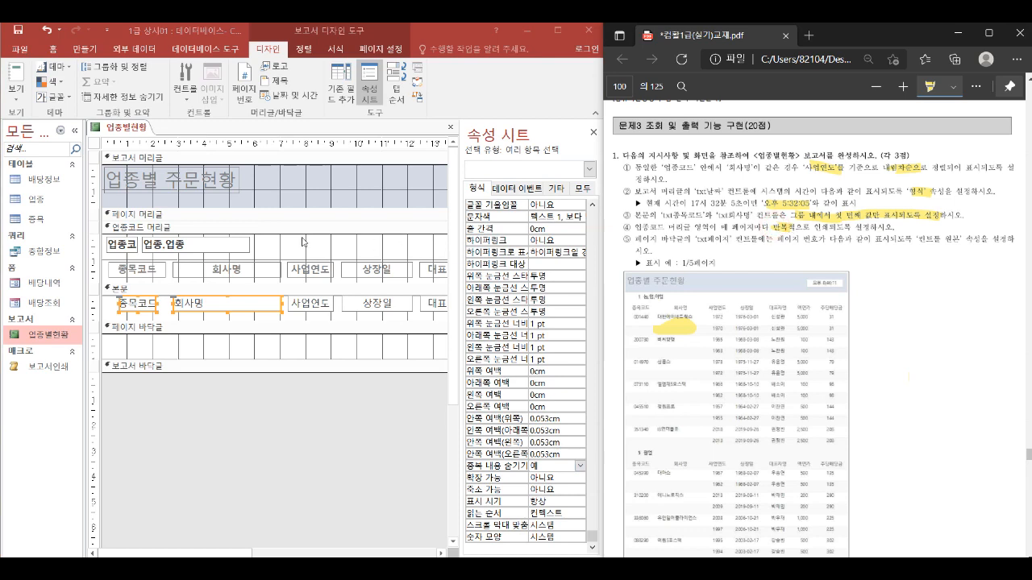
# Step: Set the 업종코드 머리글 section's 반복 실행 구역 property to 예 and highlight the 1/5페이지 example in the exam PDF
pyautogui.click(167, 229)
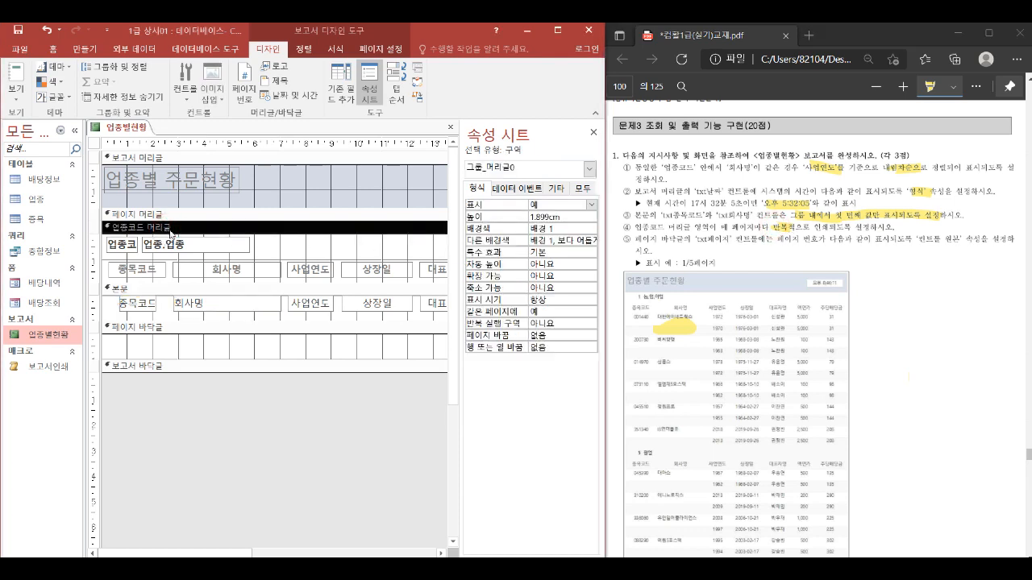
pyautogui.doubleClick(569, 324)
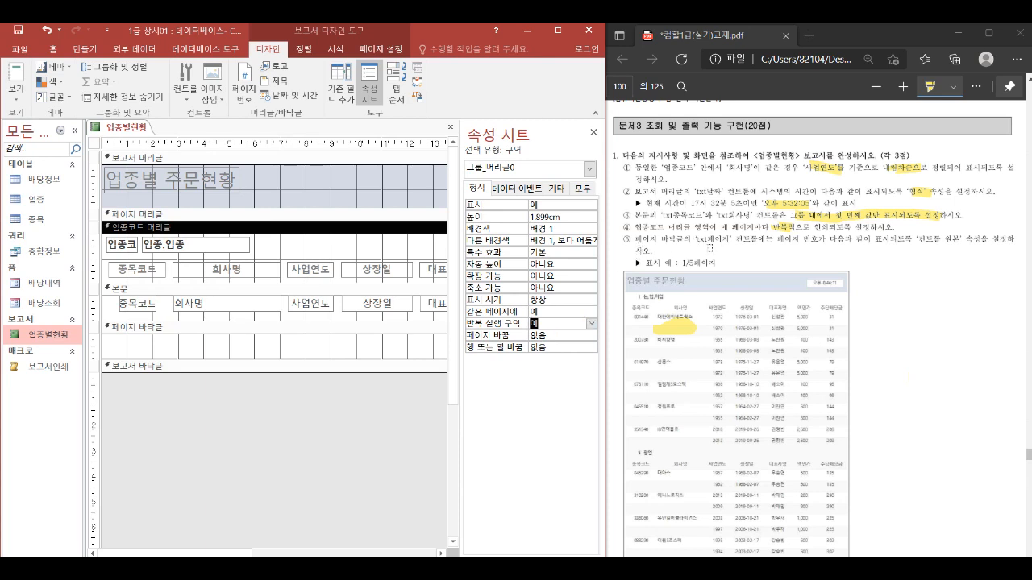
pyautogui.moveTo(681, 264); pyautogui.dragTo(713, 264)
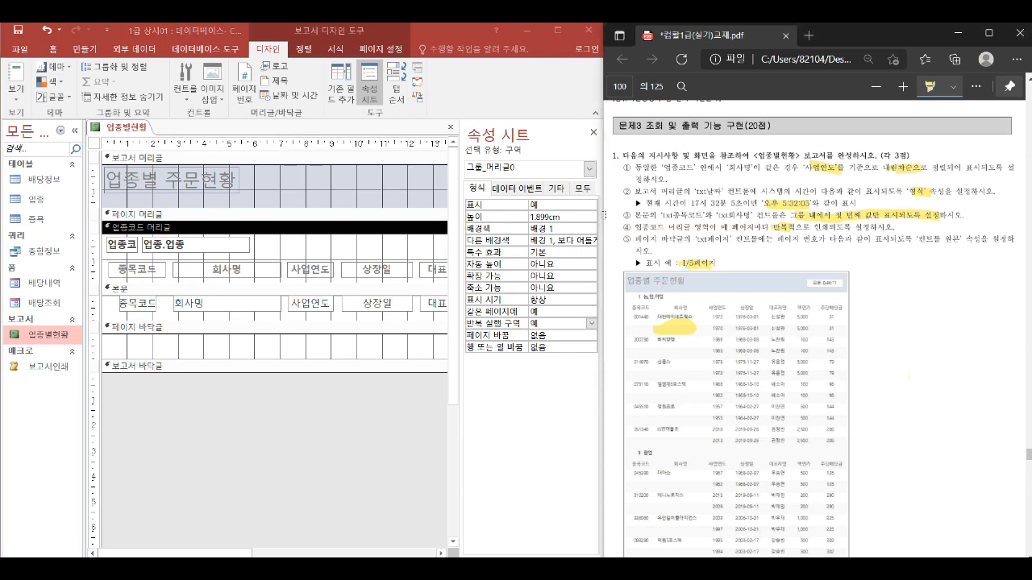
# Step: Set the txt페이지 control's 컨트롤 원본 property to =[Page] & "/" & [Pages] & "페이지"
pyautogui.click(589, 171)
pyautogui.click(587, 170)
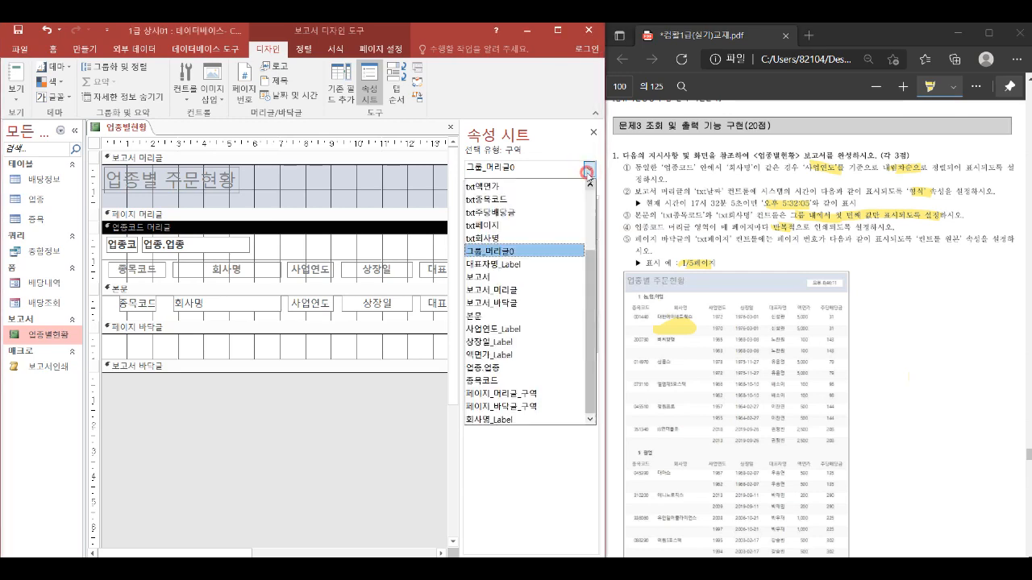
pyautogui.click(530, 225)
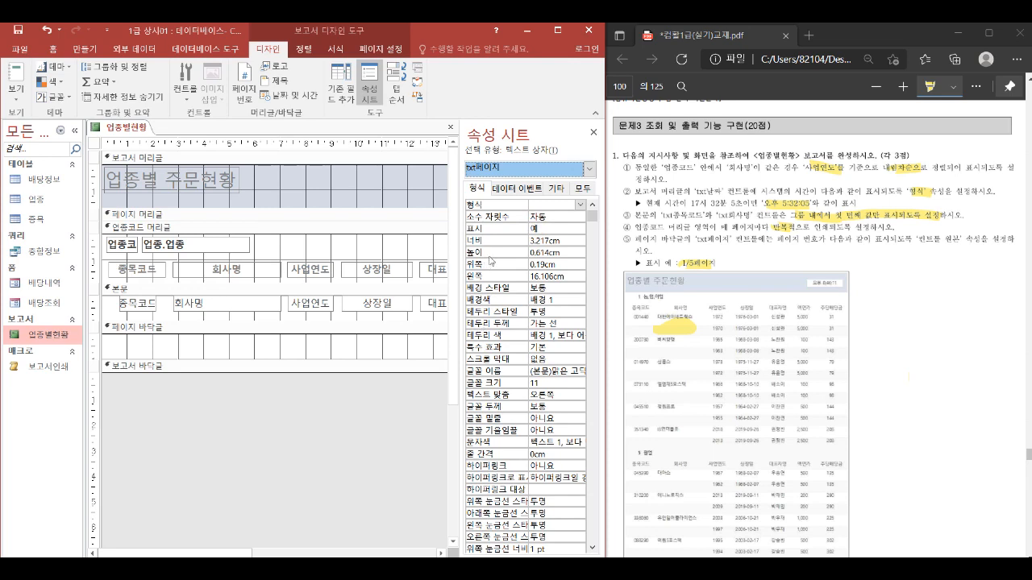
pyautogui.click(499, 190)
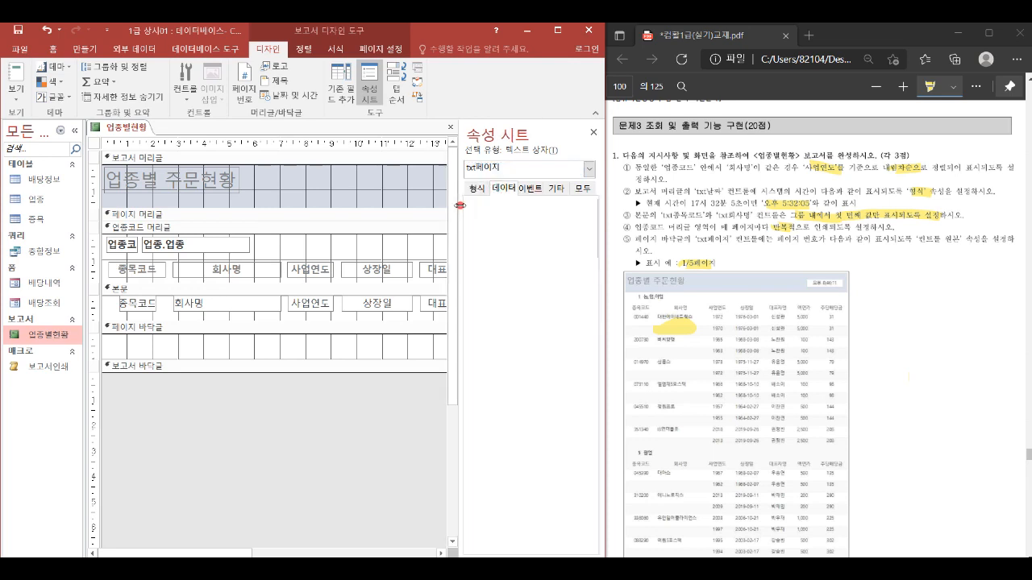
pyautogui.moveTo(462, 211); pyautogui.dragTo(376, 214)
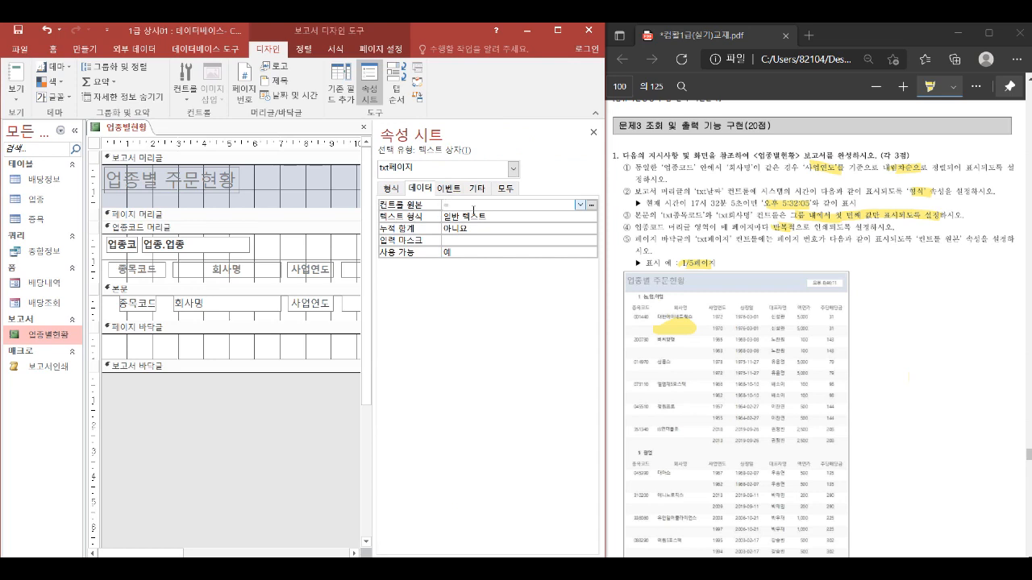
pyautogui.write('age&"/"&pa')
pyautogui.write('g')
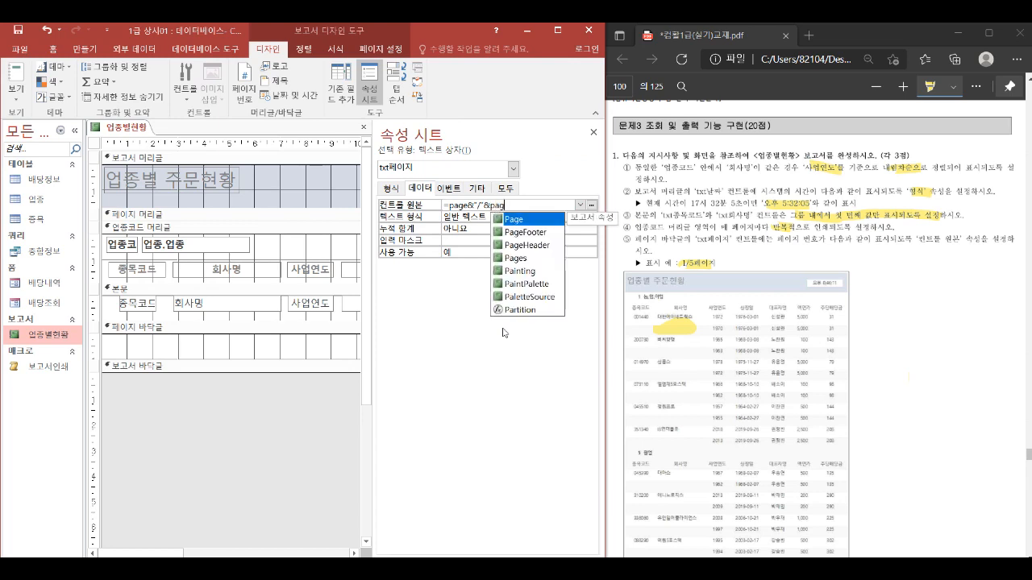
pyautogui.write('es] & ')
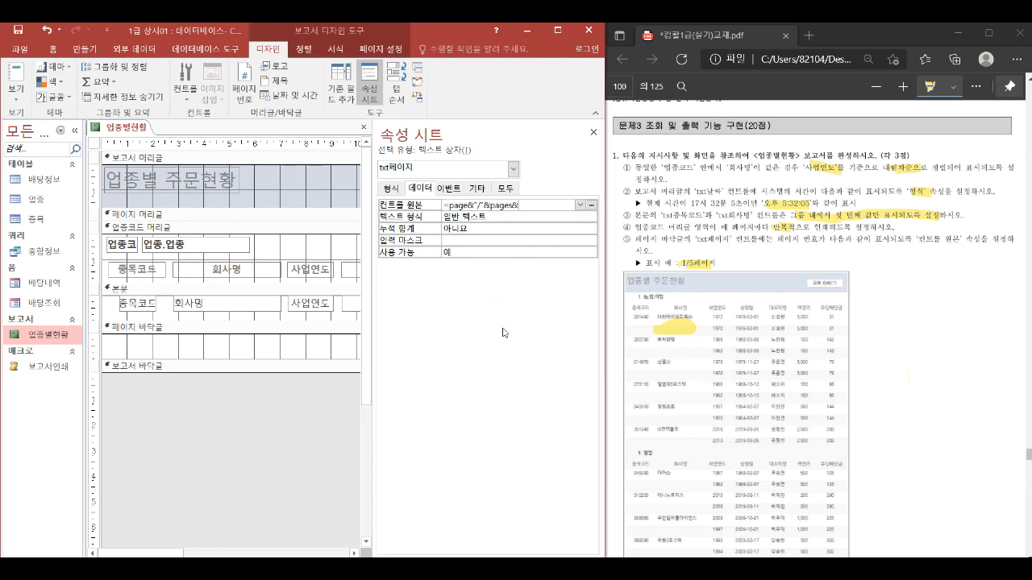
pyautogui.write('"페이지"')
pyautogui.press('Return')
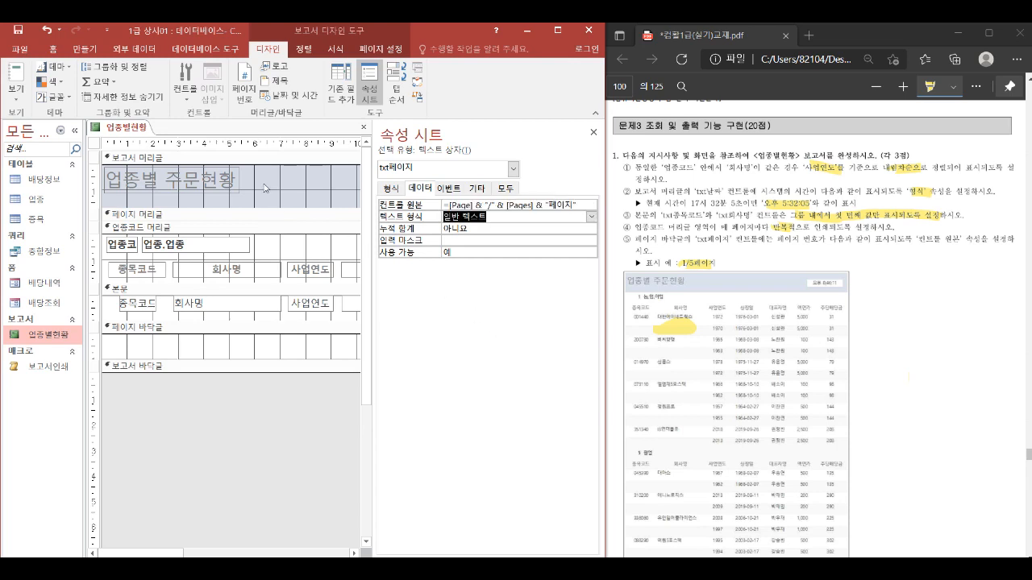
# Step: Preview the 업종별현황 report as printed and check the page number in the page footer
pyautogui.rightClick(127, 129)
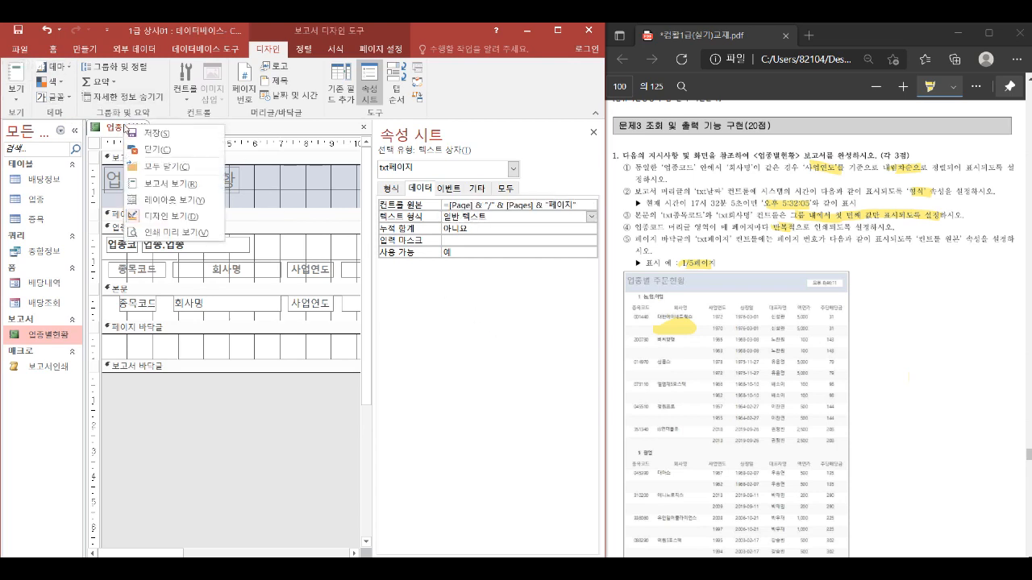
pyautogui.click(194, 232)
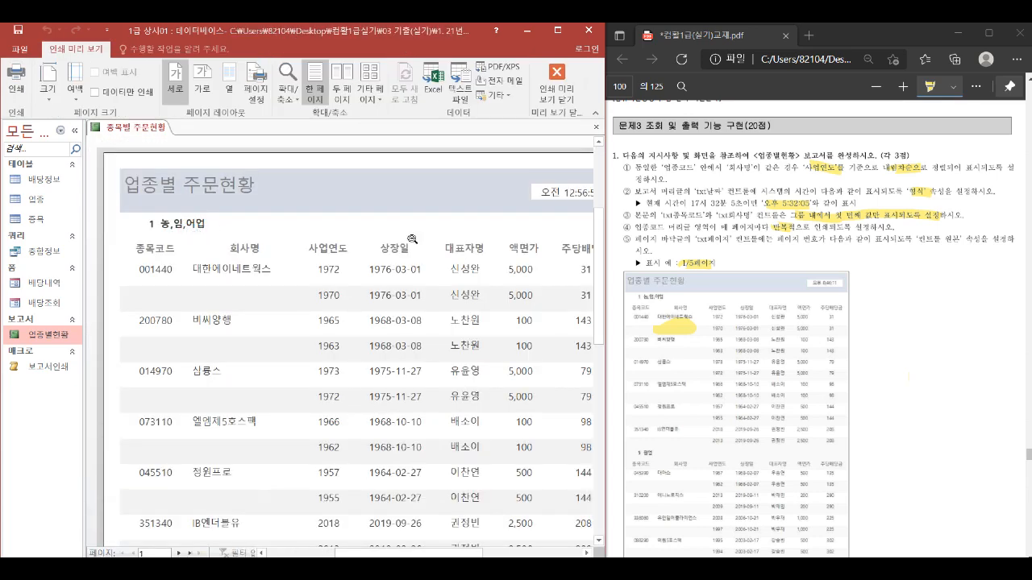
pyautogui.click(488, 307)
pyautogui.click(461, 532)
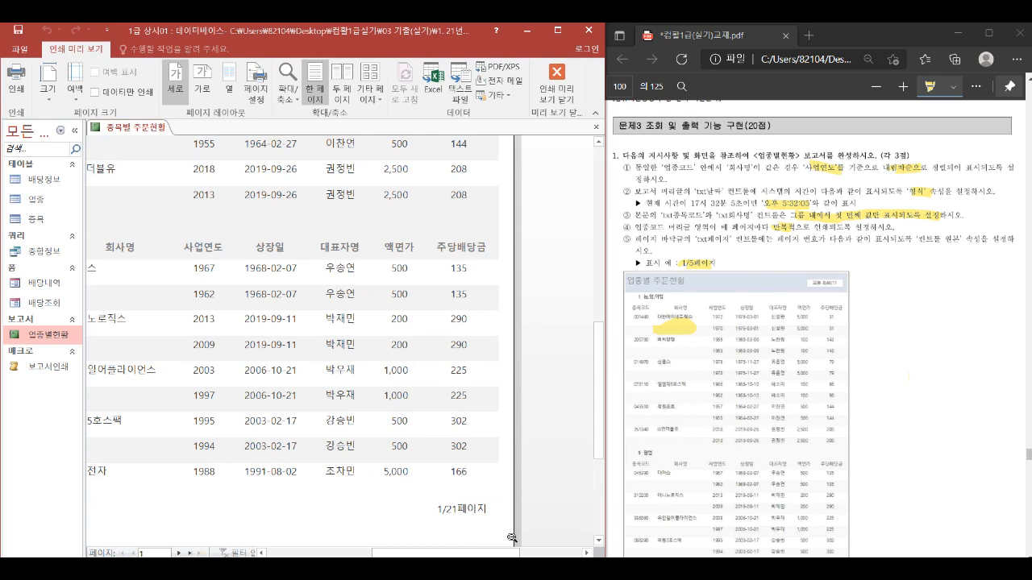
# Step: Close the 업종별현황 report and save its design changes
pyautogui.rightClick(149, 129)
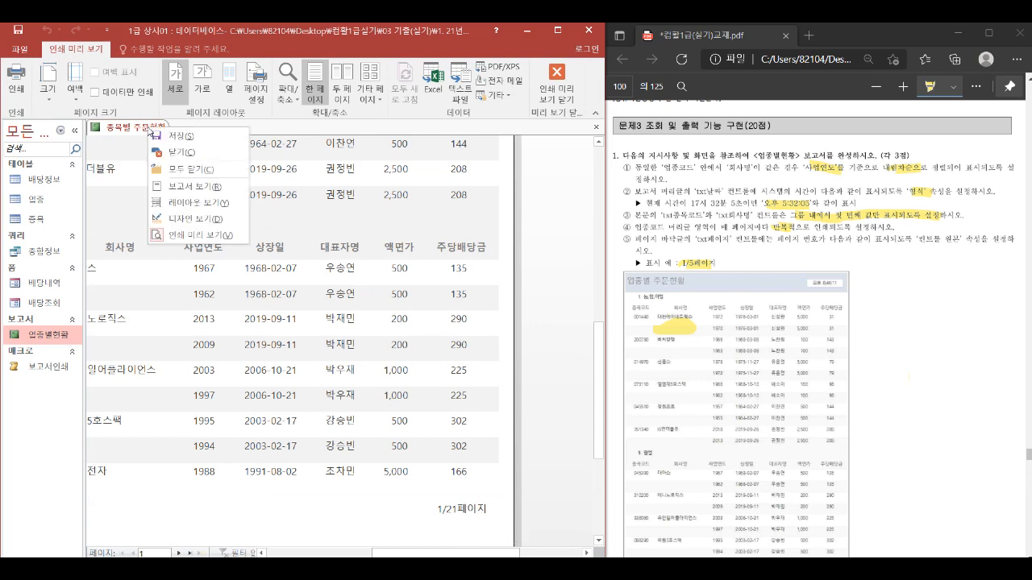
pyautogui.click(189, 152)
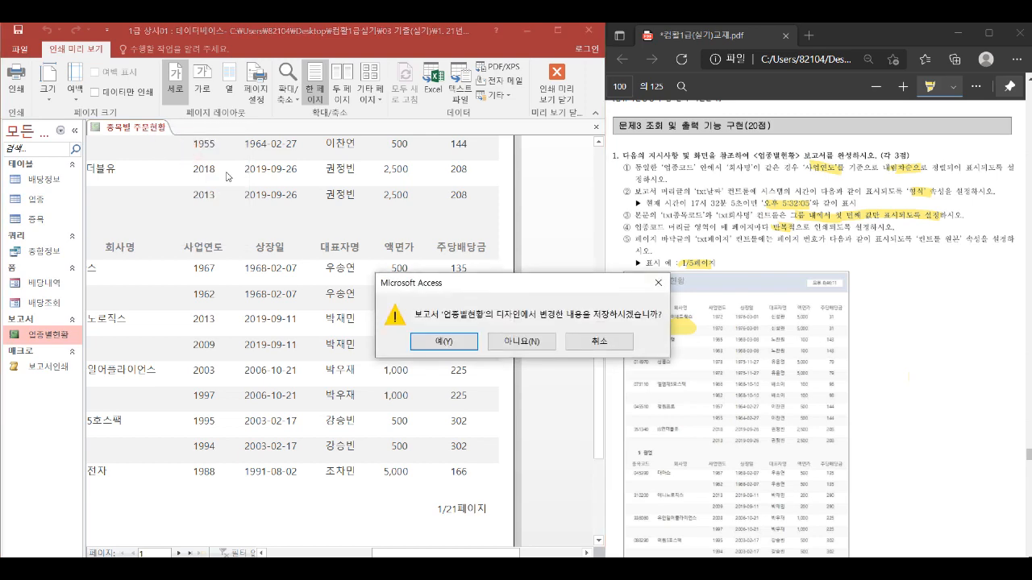
pyautogui.click(441, 341)
# Step: Open the 배당조회 form in Design View and highlight txt회사명 and the 회사명을 포함 condition in question 2 of the exam PDF
pyautogui.scroll(-1, 819, 387)
pyautogui.scroll(-5, 819, 386)
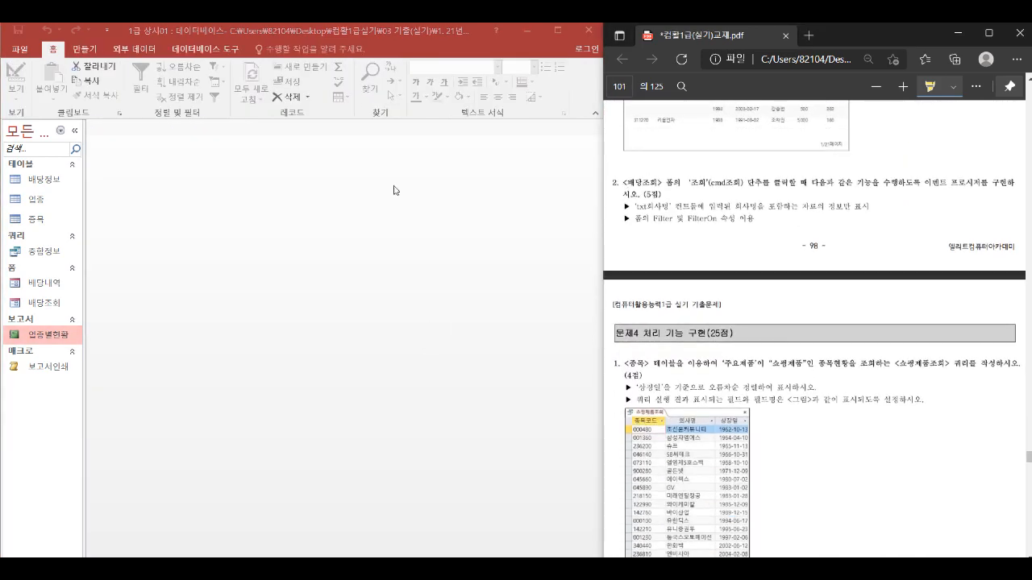
pyautogui.rightClick(46, 302)
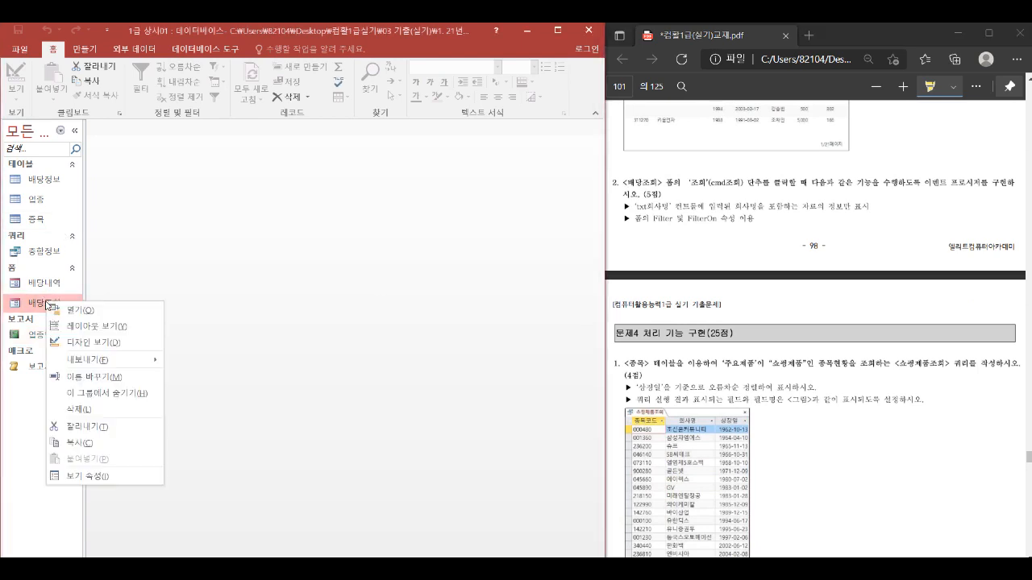
pyautogui.click(97, 346)
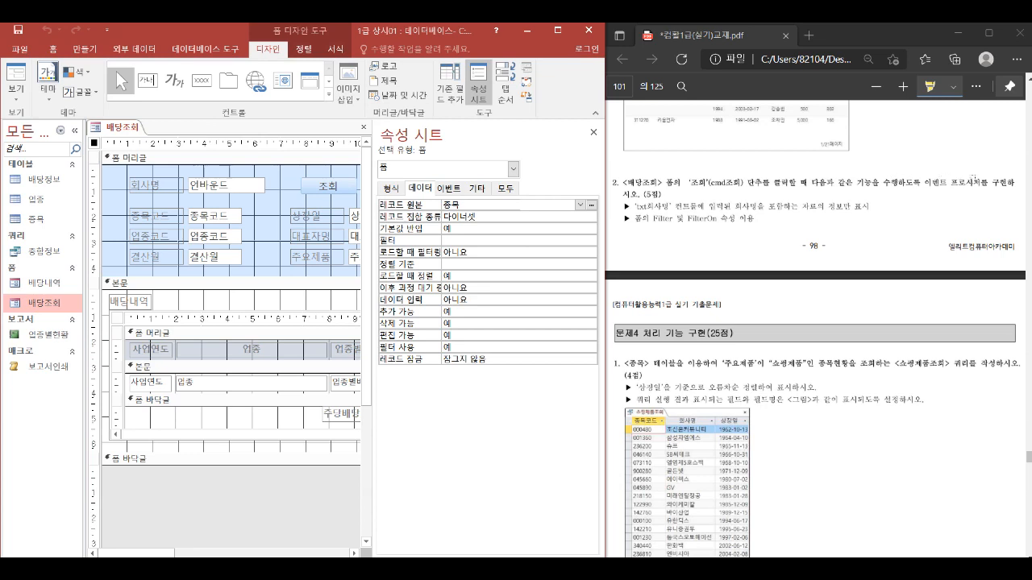
pyautogui.moveTo(635, 207); pyautogui.dragTo(669, 206)
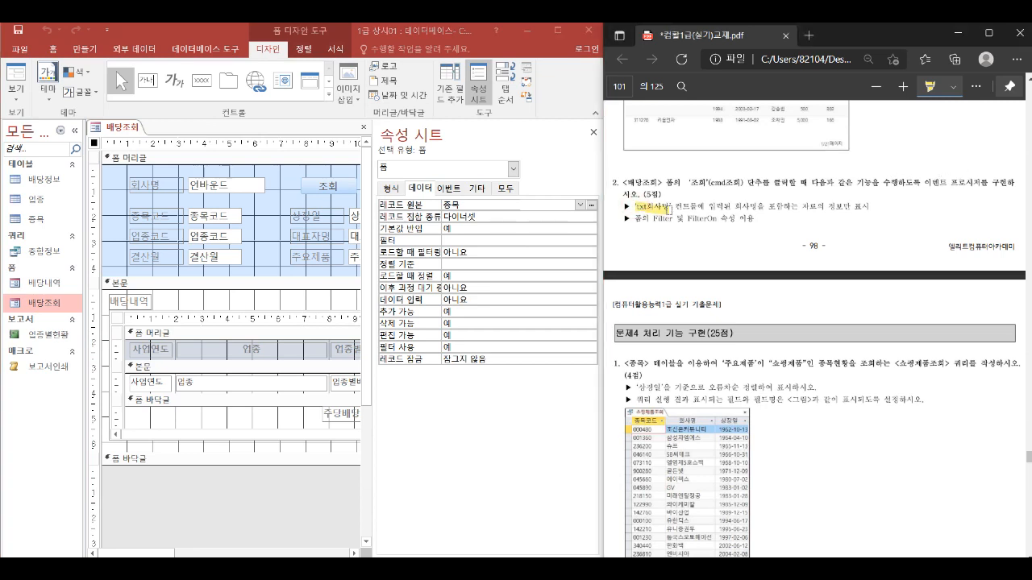
pyautogui.moveTo(733, 206); pyautogui.dragTo(787, 207)
# Step: Open the 종목 table, examine its 회사명 field, and return to the 배당조회 form
pyautogui.click(288, 535)
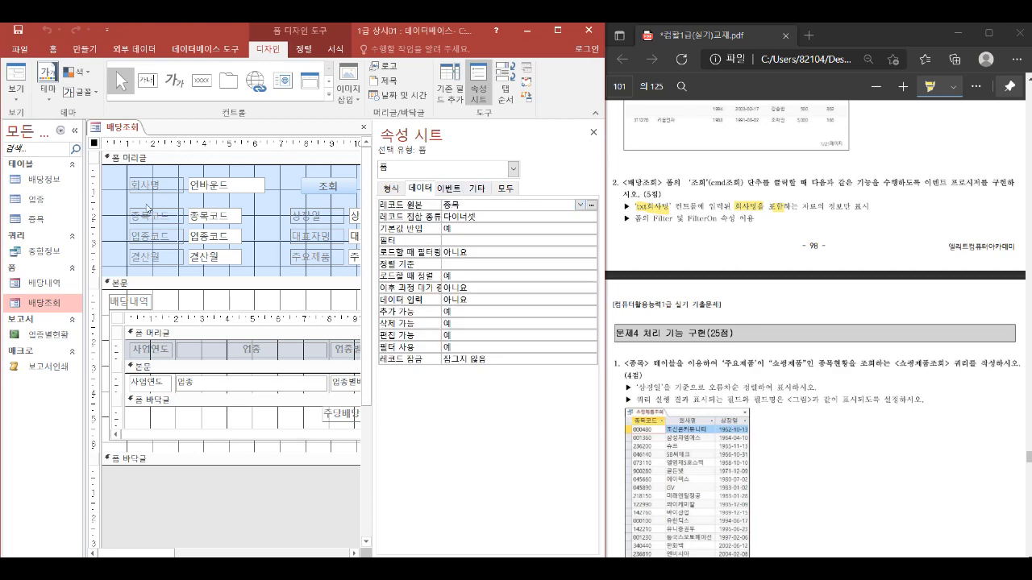
pyautogui.click(48, 220)
pyautogui.doubleClick(48, 220)
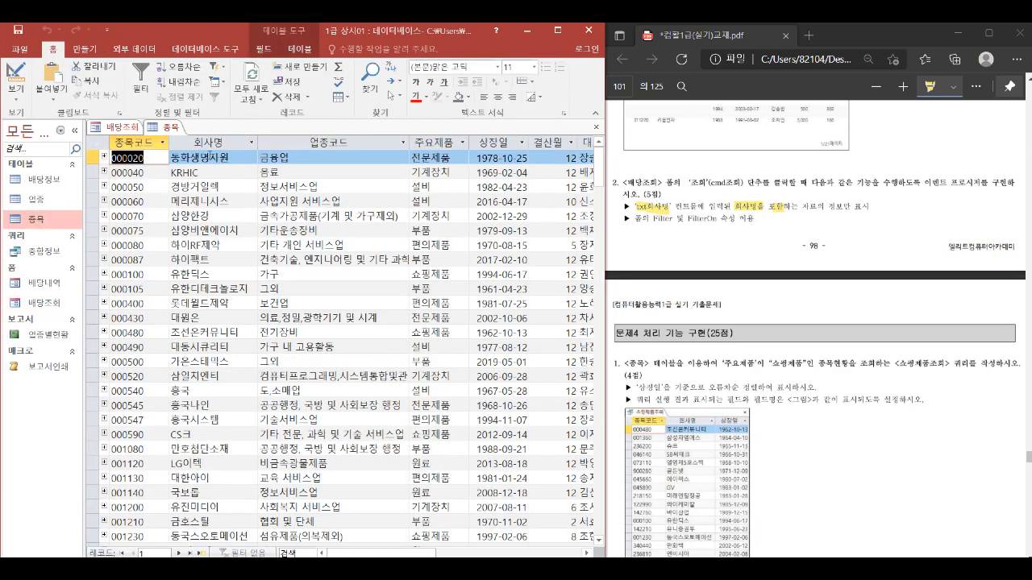
pyautogui.click(210, 157)
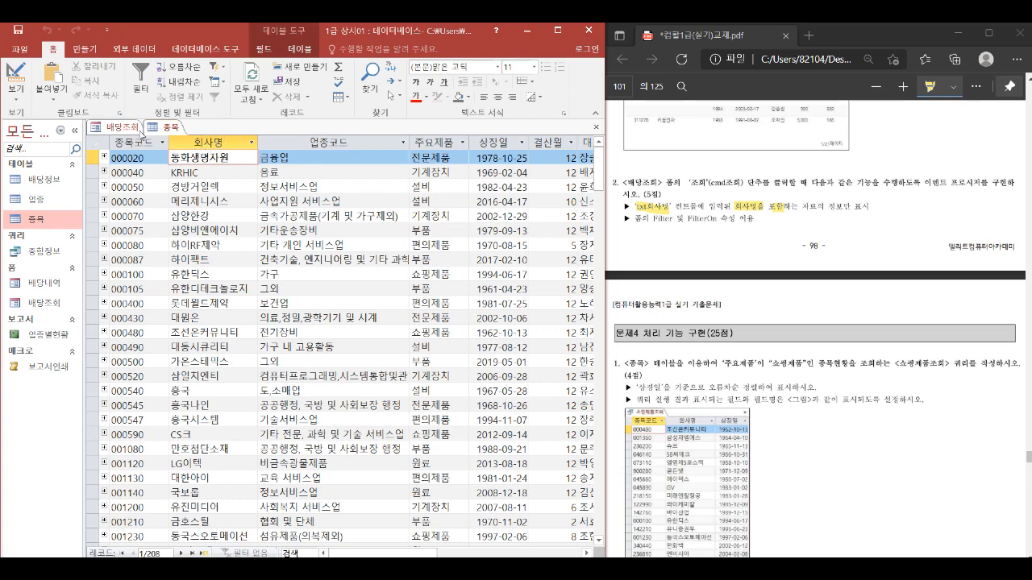
pyautogui.click(125, 129)
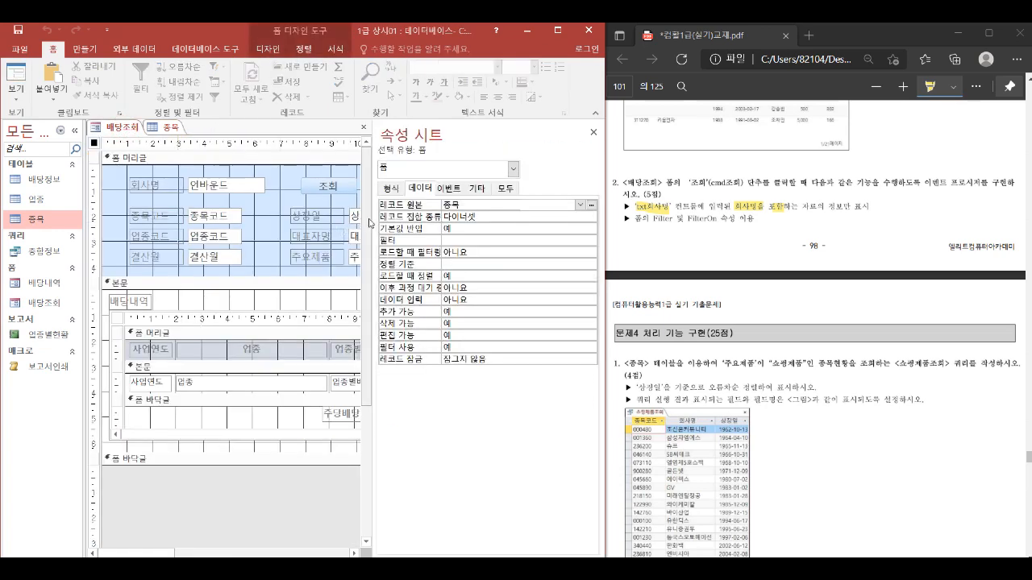
# Step: Widen the form's design area and create a Click event procedure for the cmd조회 button with 코드 작성기
pyautogui.moveTo(373, 223); pyautogui.dragTo(502, 237)
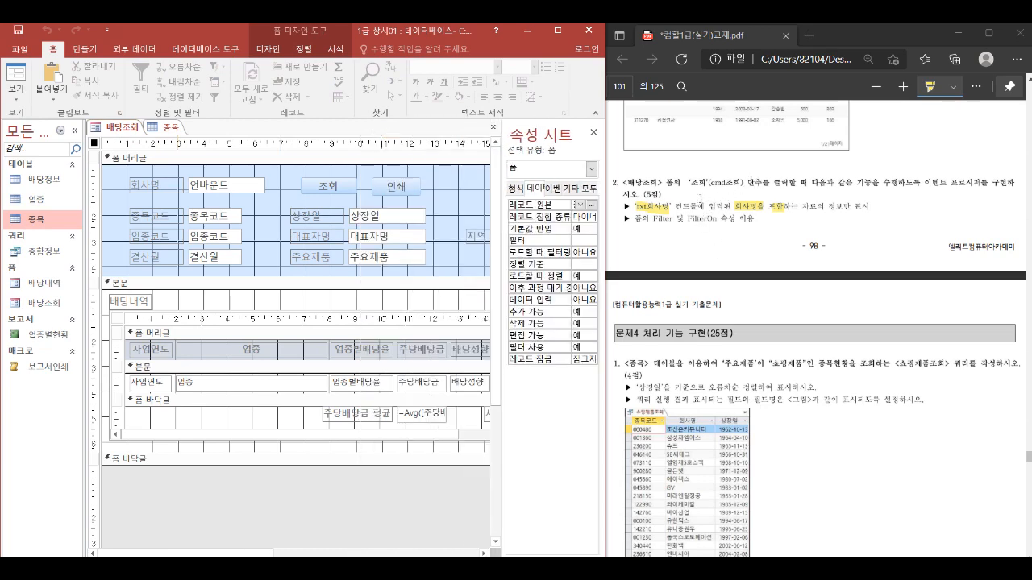
pyautogui.click(345, 191)
pyautogui.rightClick(343, 192)
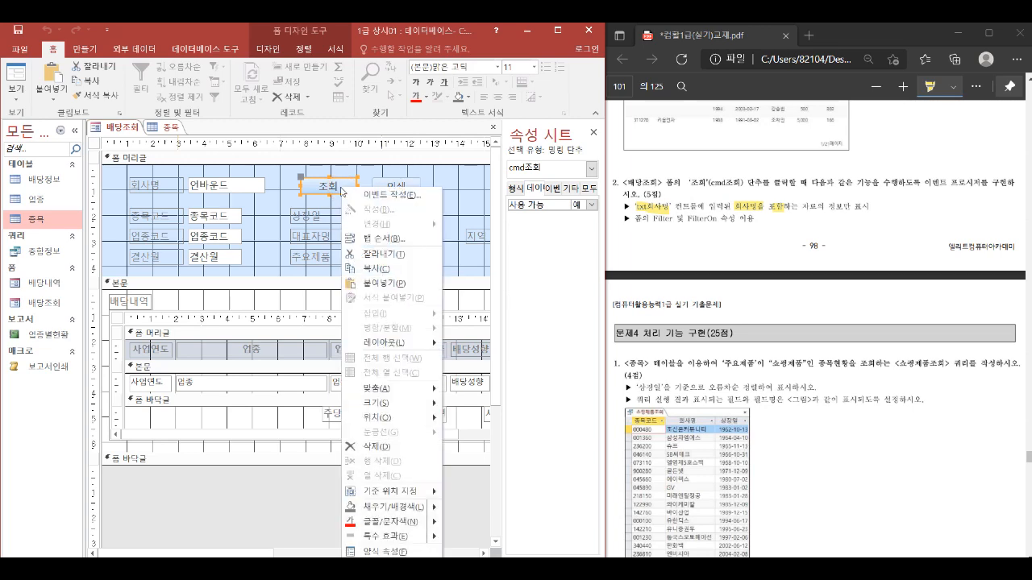
pyautogui.click(384, 197)
pyautogui.doubleClick(253, 179)
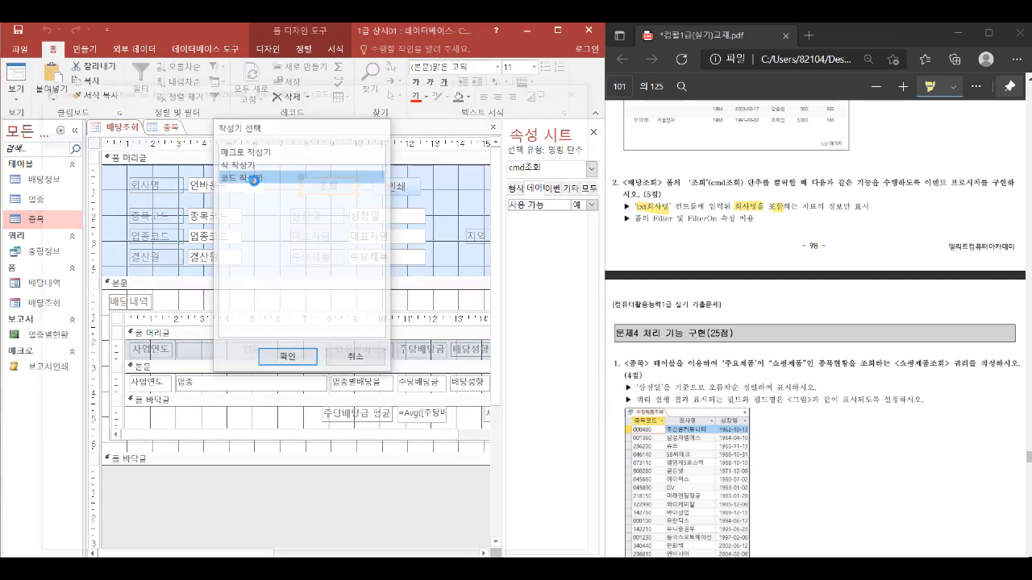
pyautogui.press('Return')
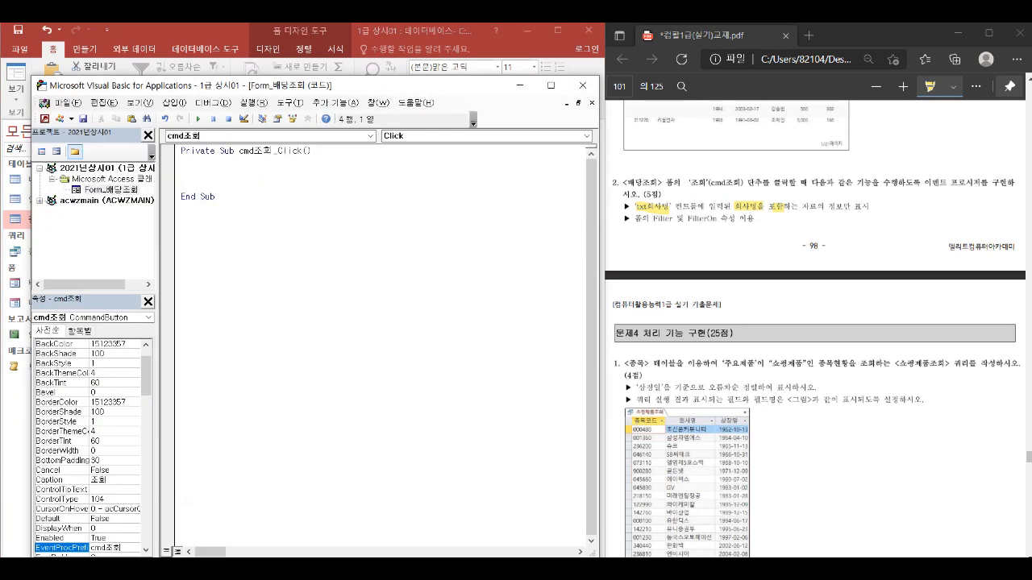
# Step: In the cmd조회 Click procedure, enter Me.Filter = "회사명 like '*" & txt회사명 & "*'"
pyautogui.write('me.Filter')
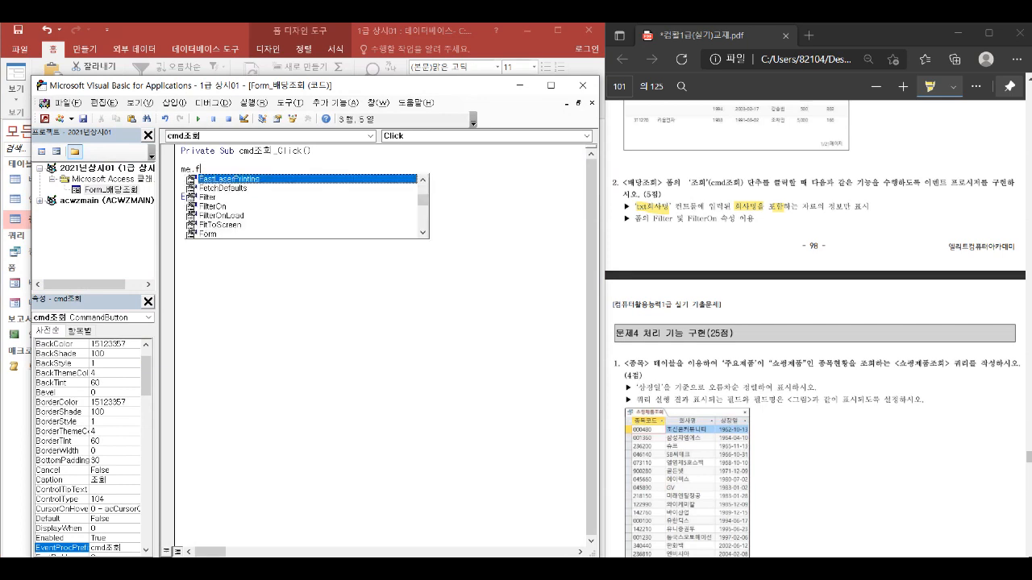
pyautogui.press('Tab')
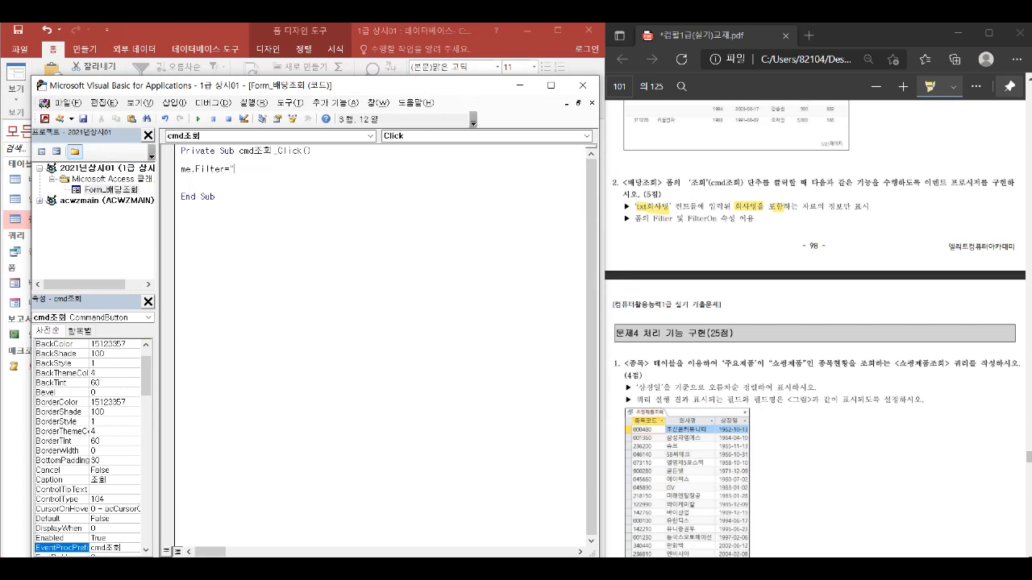
pyautogui.write('="회사')
pyautogui.write('명=')
pyautogui.write('ㅅ')
pyautogui.press('BackSpace')
pyautogui.write('txt회사명 & "*\'"')
pyautogui.press('Return')
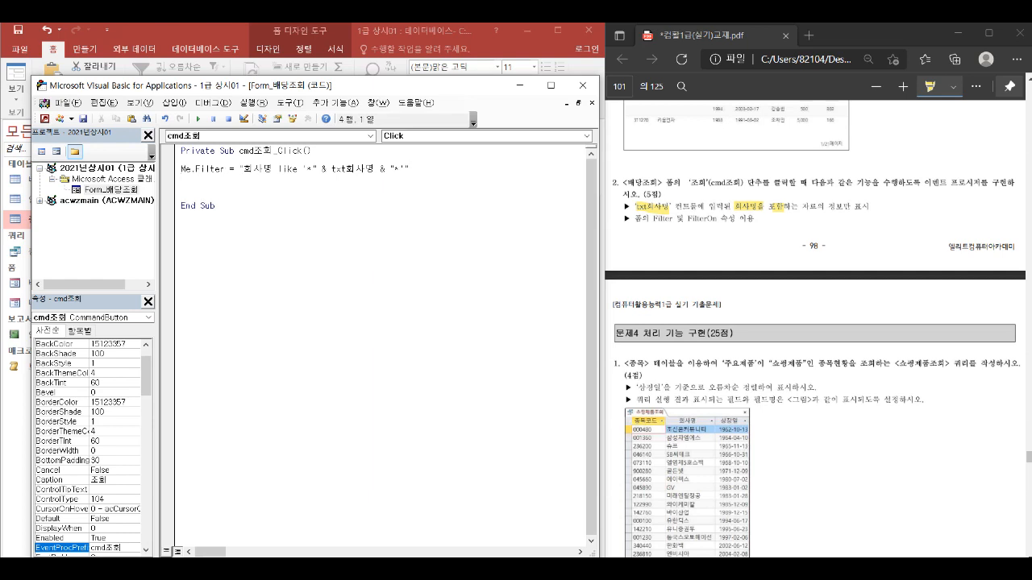
# Step: Add the line me.FilterOn=True below the filter and close the code editor
pyautogui.write('me.FilterOn=t')
pyautogui.press('Tab')
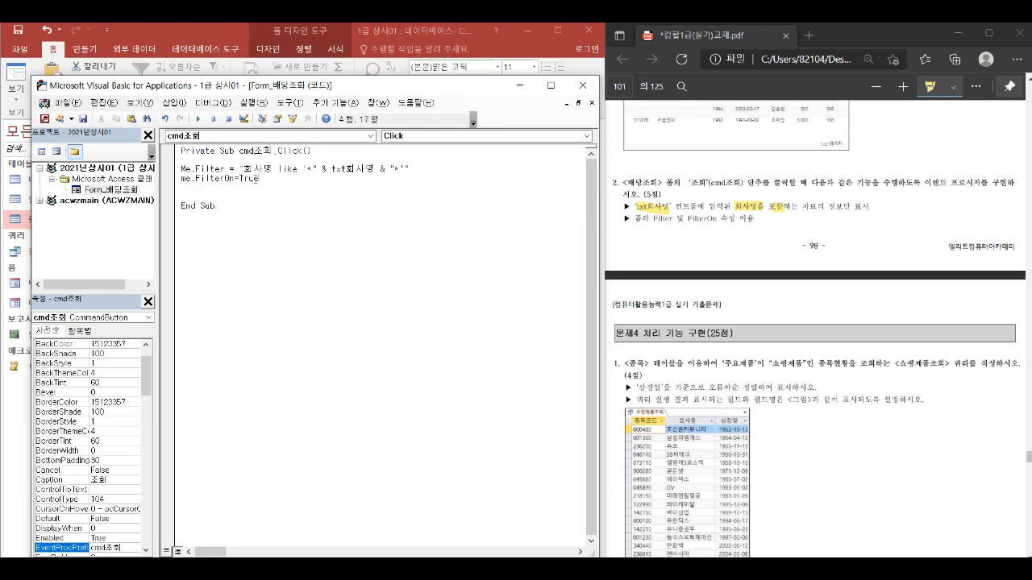
pyautogui.click(582, 85)
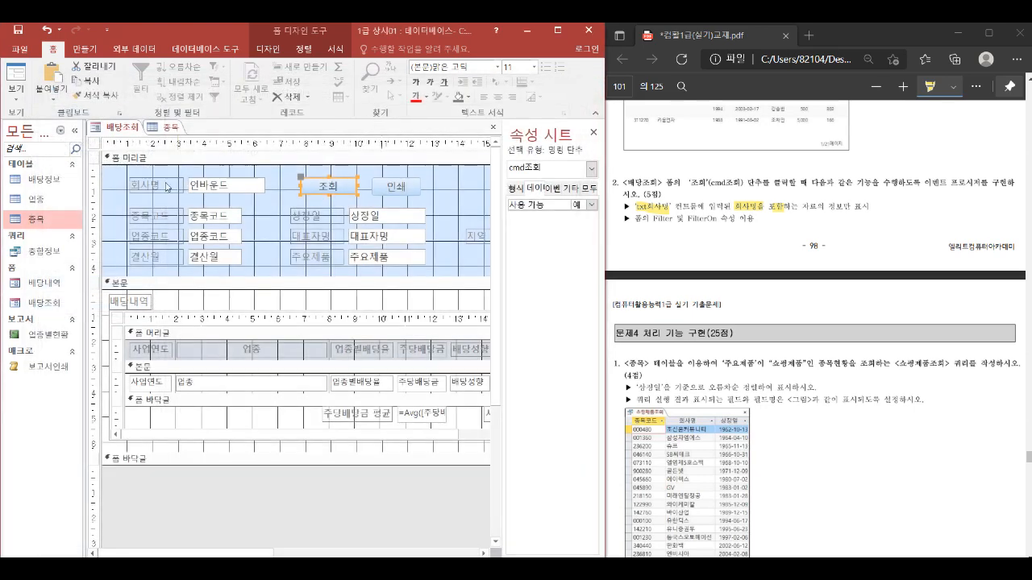
# Step: Check the 배당조회 form's search box in Form View, and return to Design View
pyautogui.rightClick(116, 131)
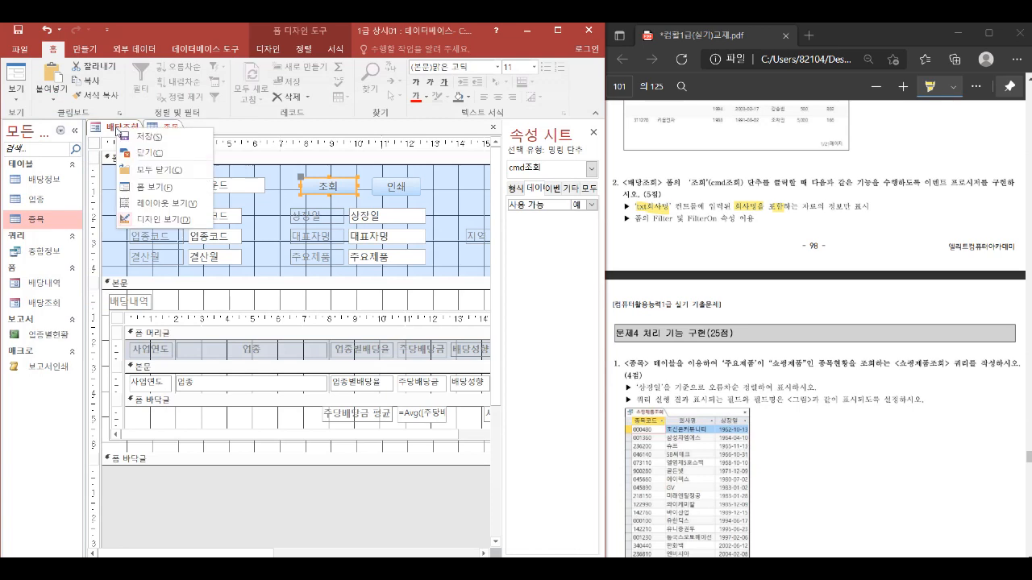
pyautogui.click(155, 187)
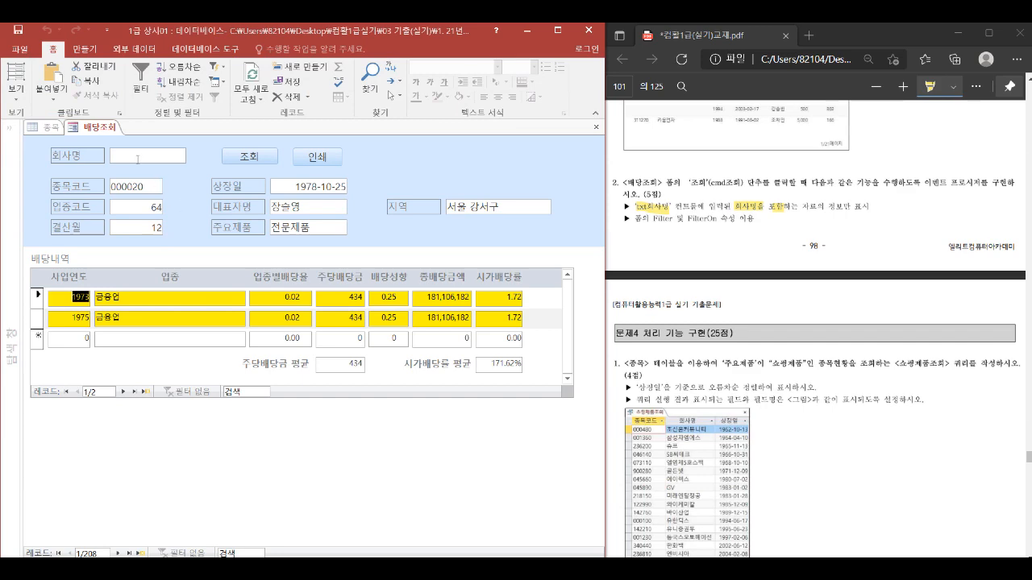
pyautogui.rightClick(96, 130)
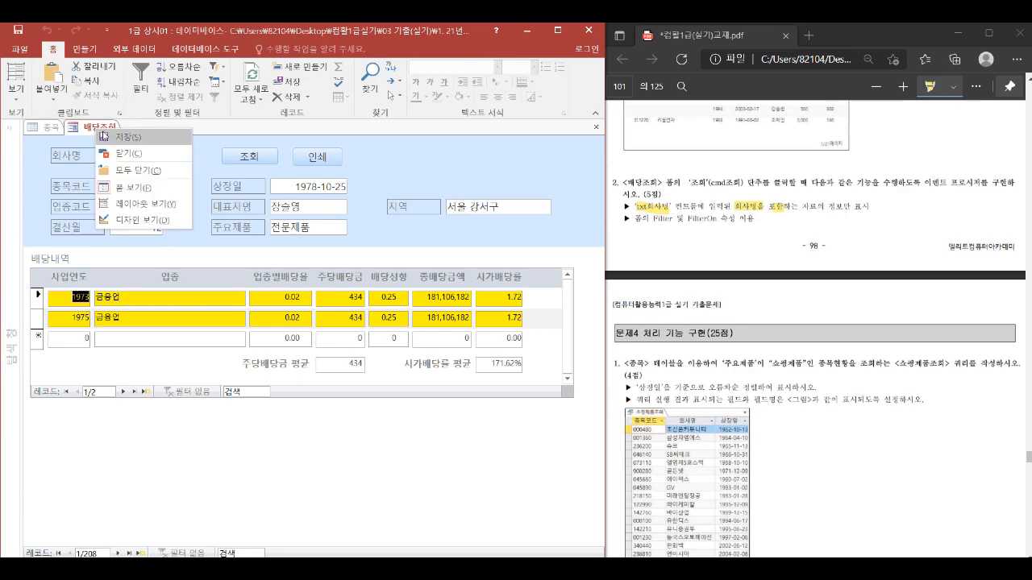
pyautogui.click(145, 220)
# Step: Inspect the txt회사명 search box in the 배당조회 form's design and the 회사명 values in the 종목 table
pyautogui.click(229, 185)
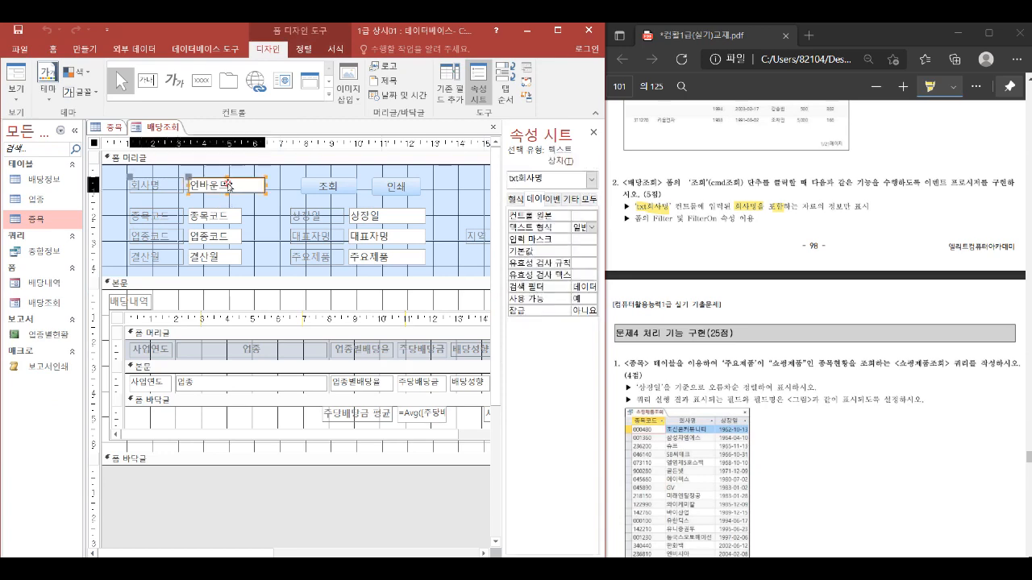
pyautogui.click(112, 129)
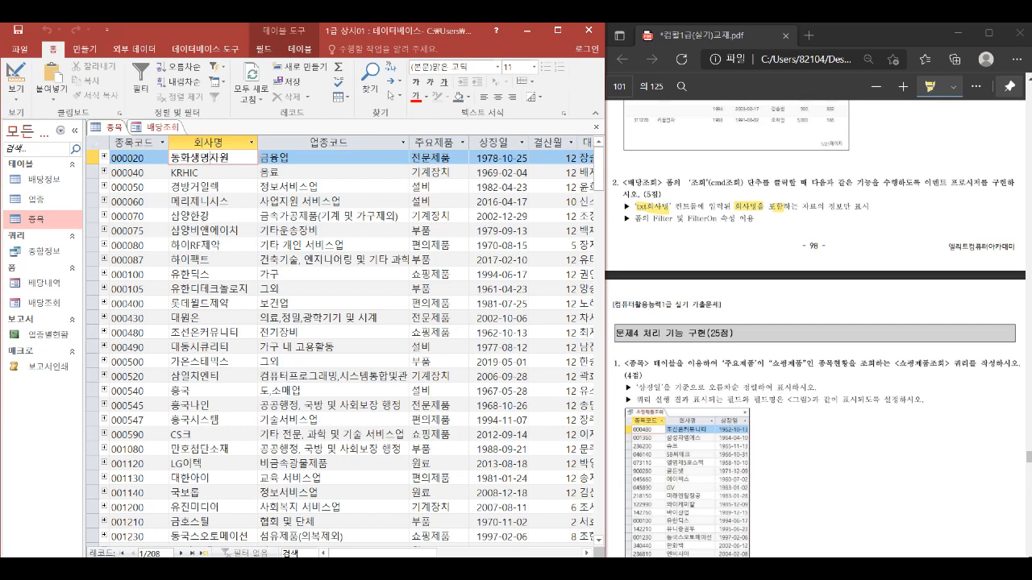
pyautogui.click(153, 128)
# Step: Test the 조회 button in the 배당조회 form's Form View by searching for the company name 한강
pyautogui.rightClick(154, 128)
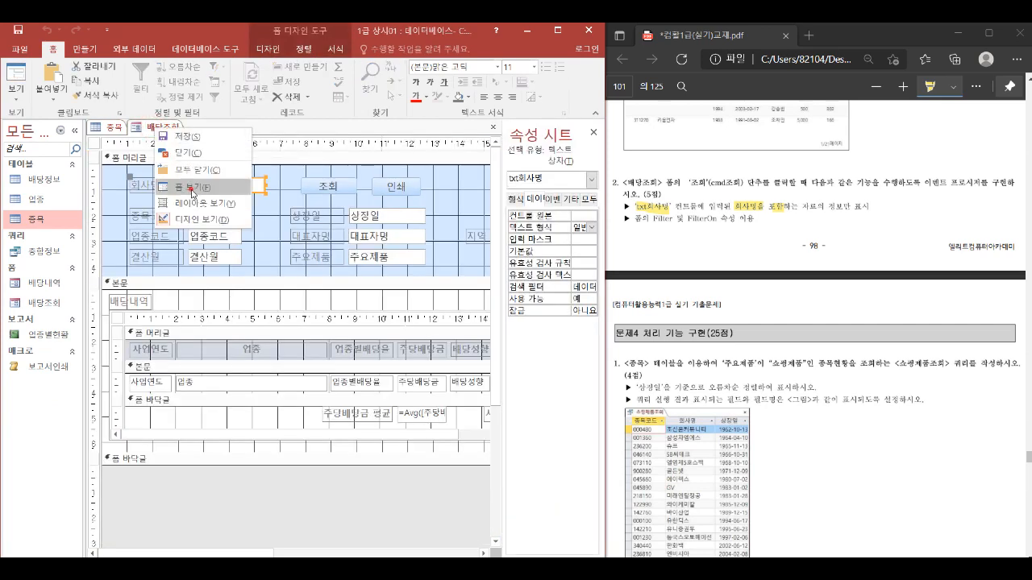
pyautogui.click(192, 187)
pyautogui.click(160, 158)
pyautogui.write('한ㄱ')
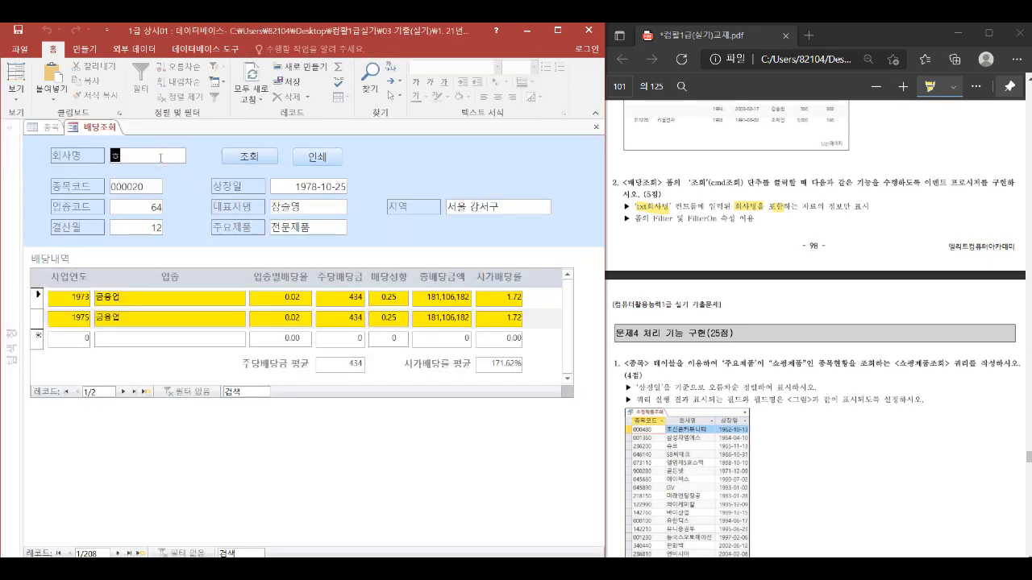
pyautogui.click(250, 157)
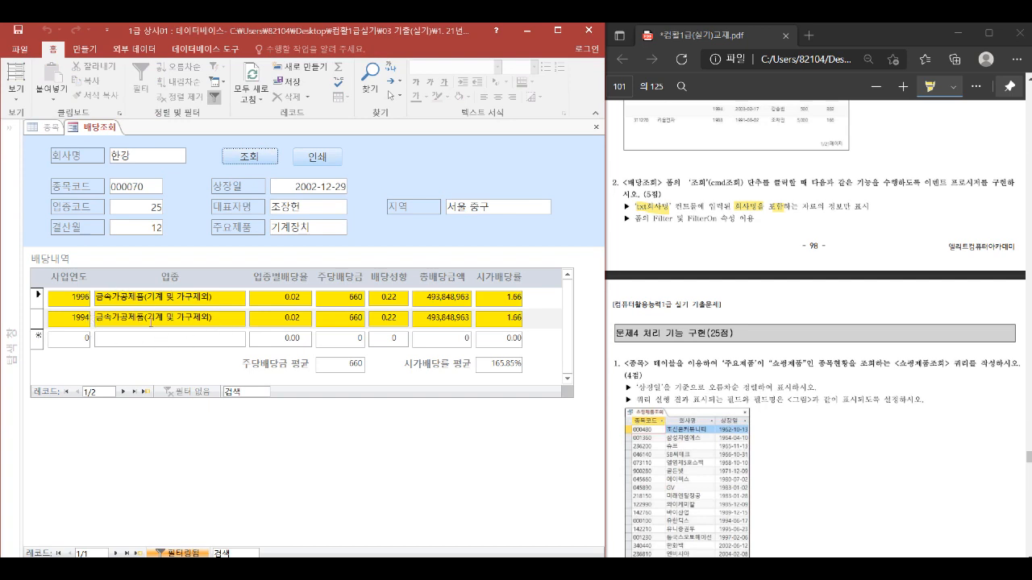
# Step: Close the 배당조회 form with its design changes saved, and close the 종목 table
pyautogui.rightClick(103, 128)
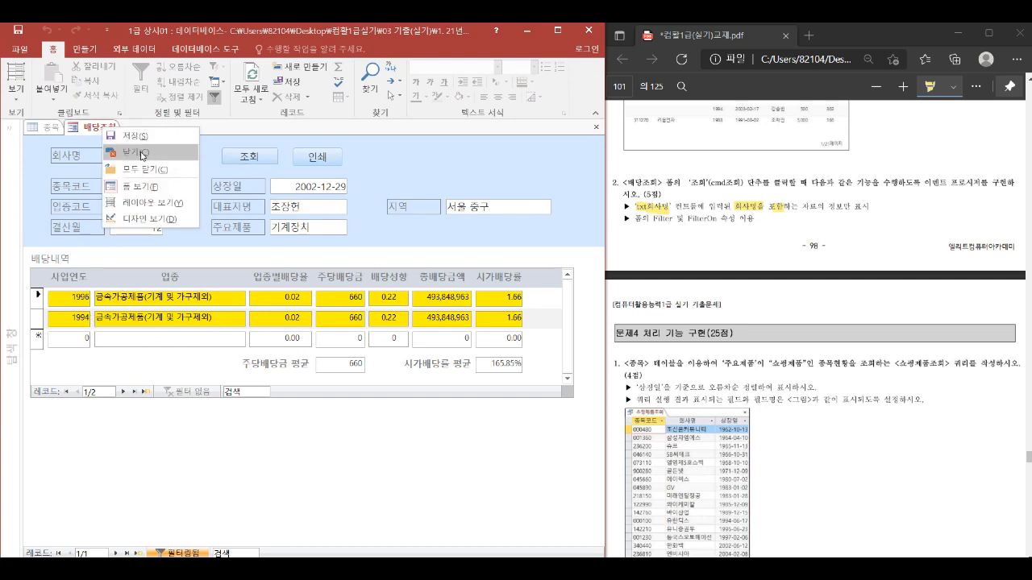
pyautogui.click(141, 154)
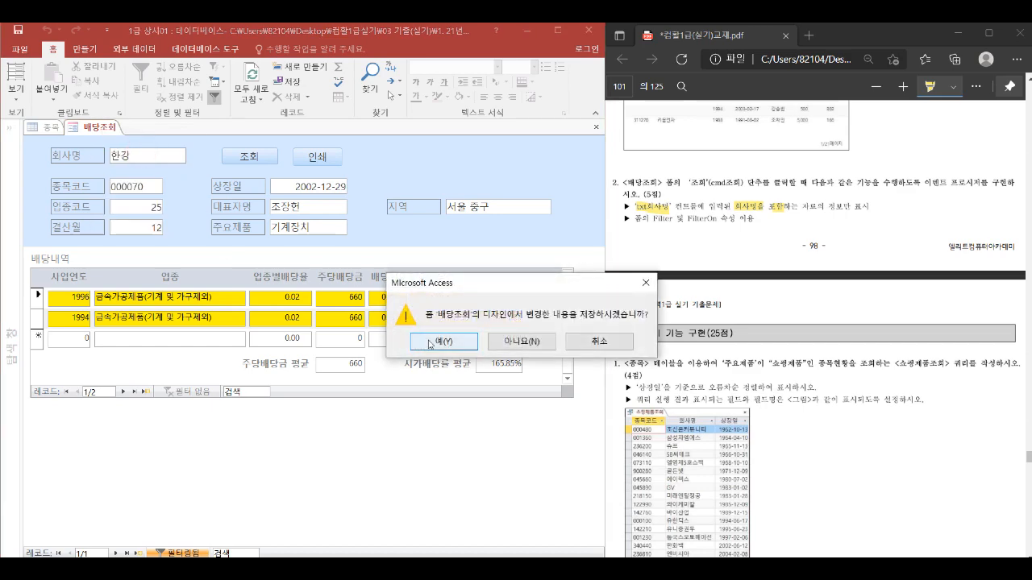
pyautogui.click(433, 343)
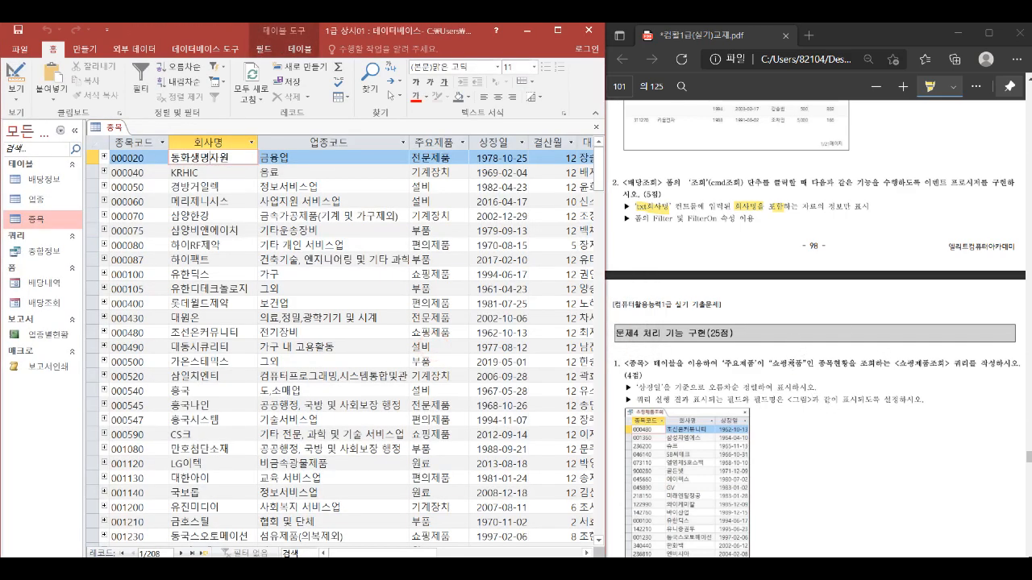
pyautogui.scroll(-3, 814, 329)
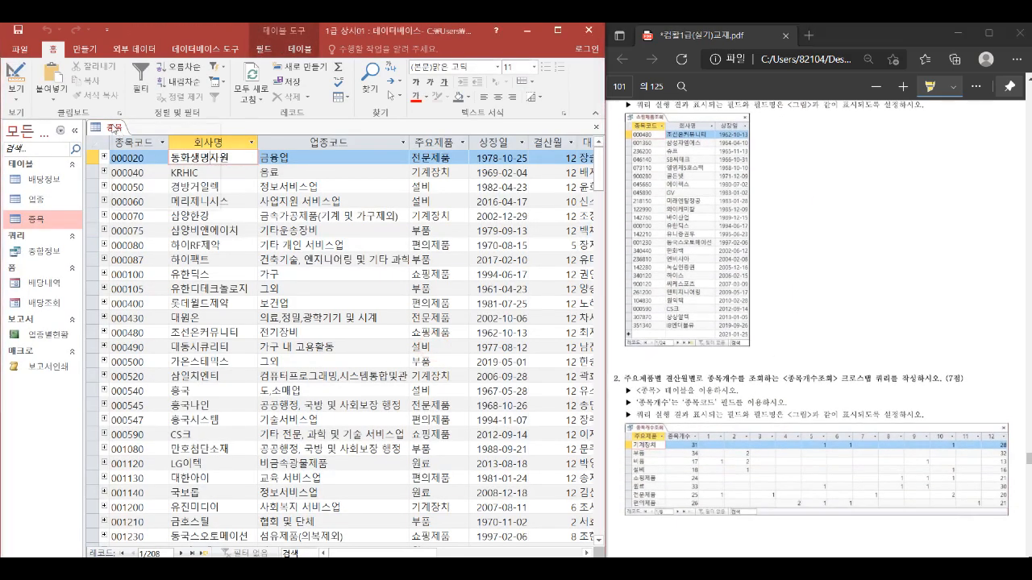
pyautogui.rightClick(115, 127)
pyautogui.click(145, 150)
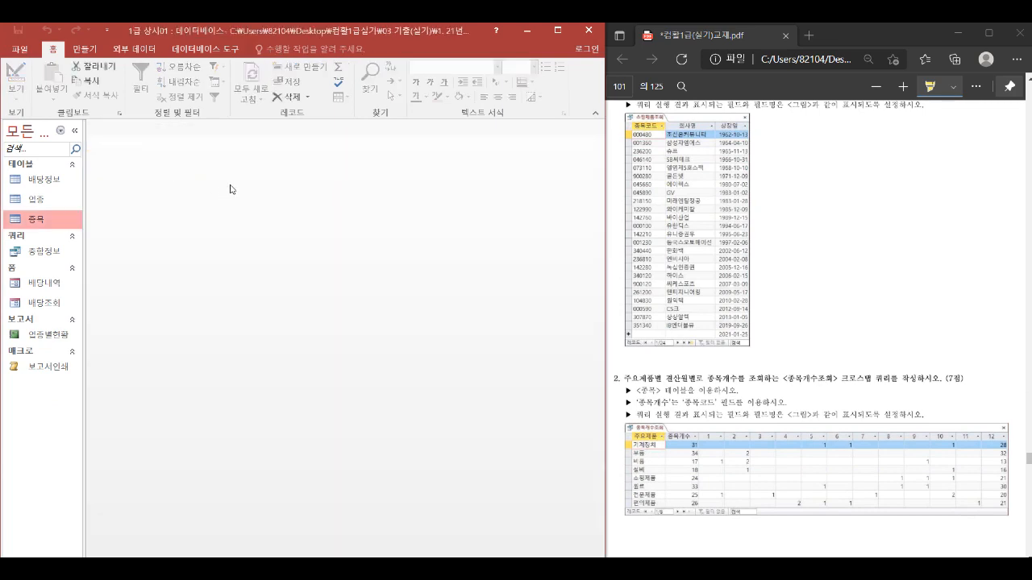
# Step: Create a new query in Design View based on the 종목 table, and enlarge its field list to show all fields
pyautogui.click(86, 50)
pyautogui.click(205, 90)
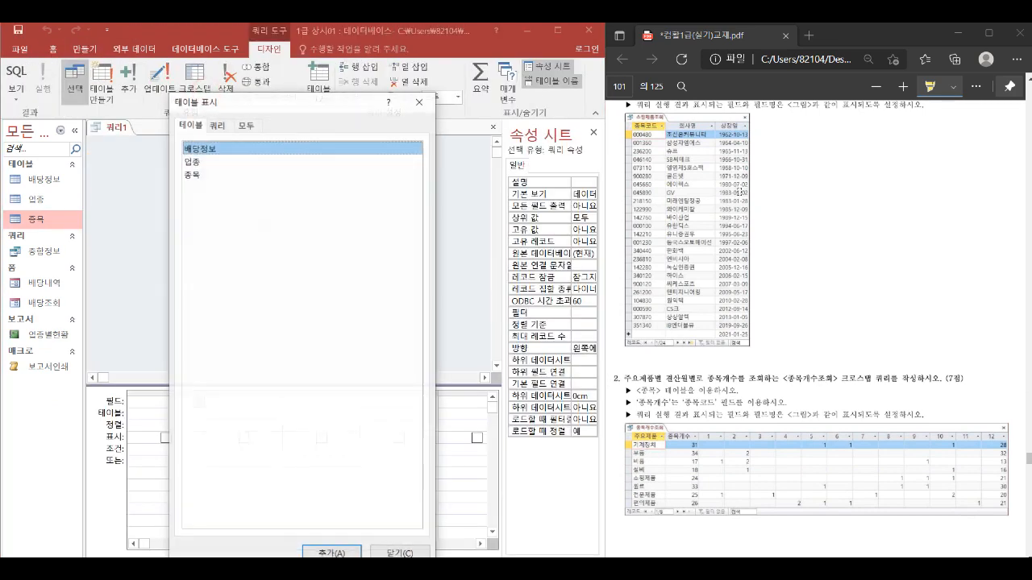
pyautogui.scroll(2, 738, 194)
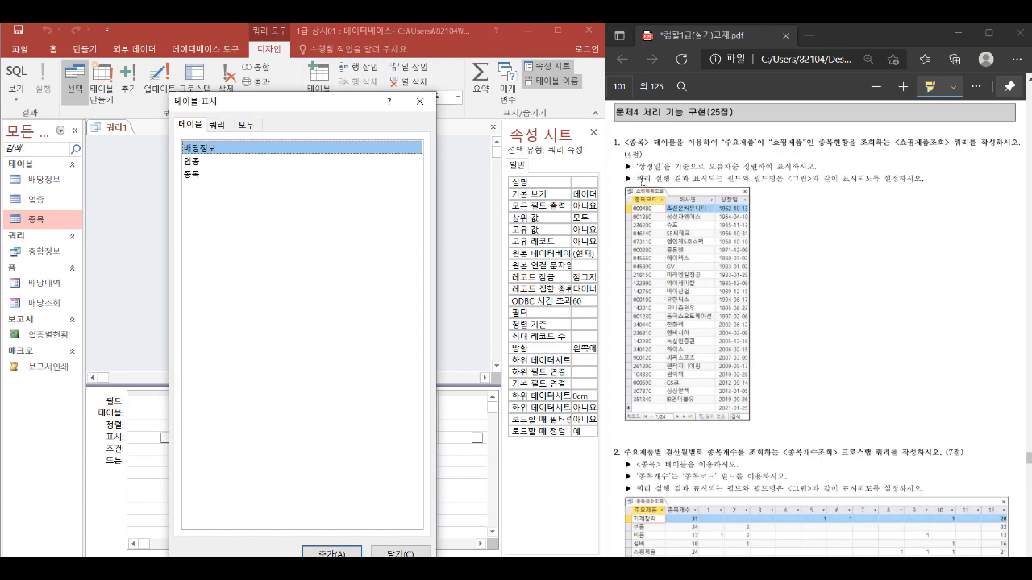
pyautogui.doubleClick(198, 174)
pyautogui.click(419, 103)
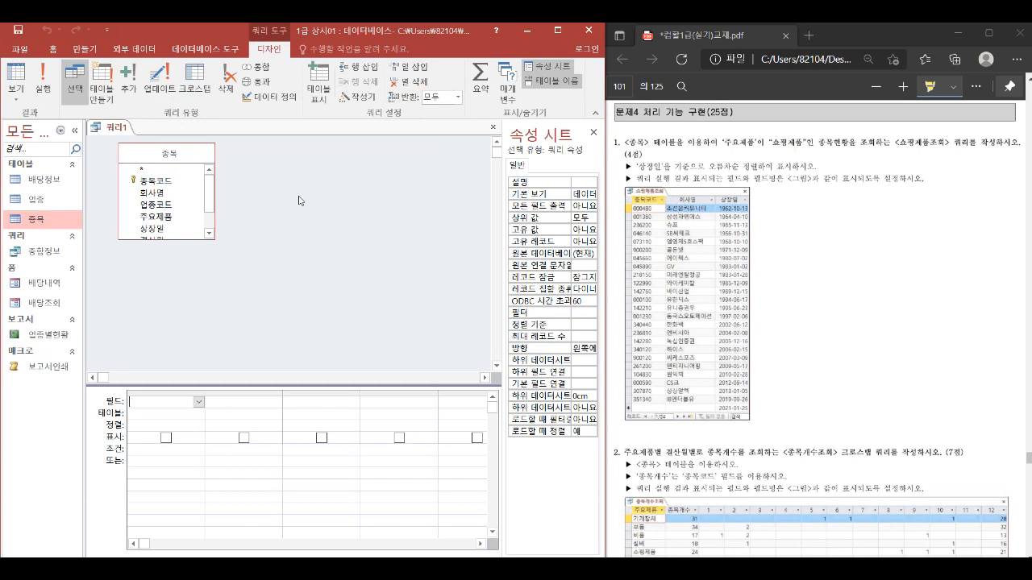
pyautogui.moveTo(216, 245); pyautogui.dragTo(251, 304)
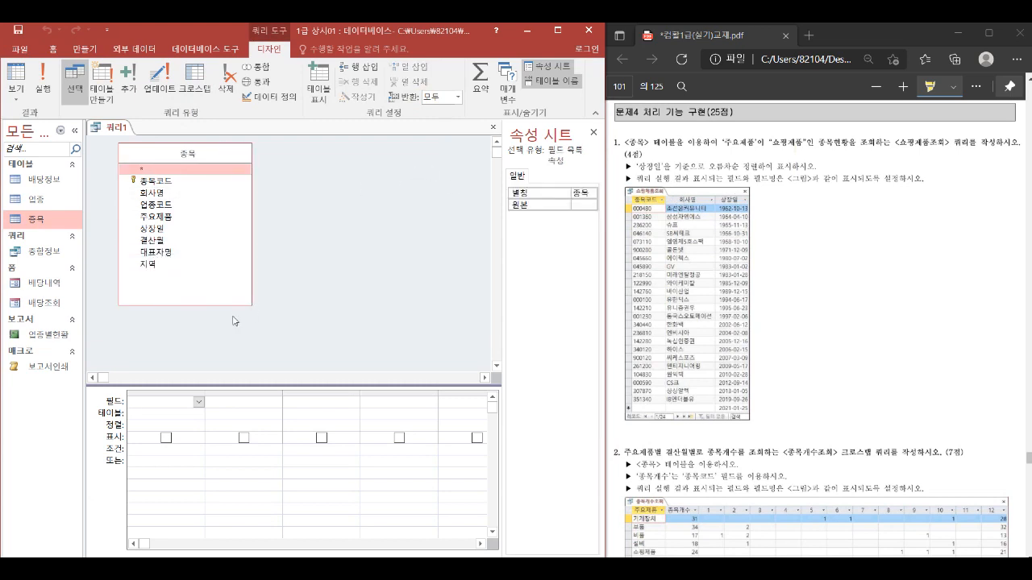
# Step: Add the 종목코드, 회사명 and 상장일 fields to the query and sort 상장일 in ascending order (오름차순)
pyautogui.doubleClick(170, 182)
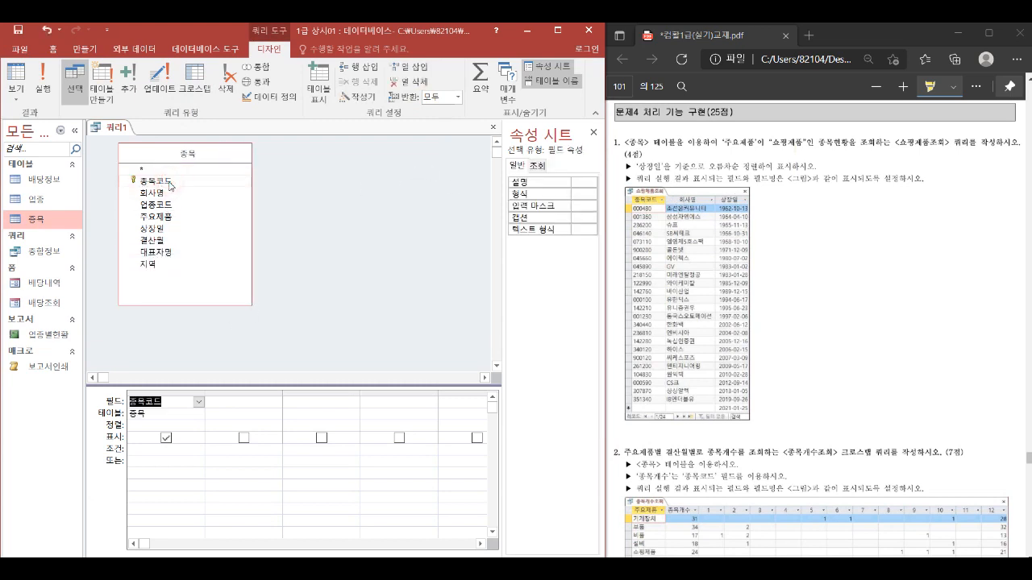
pyautogui.doubleClick(158, 193)
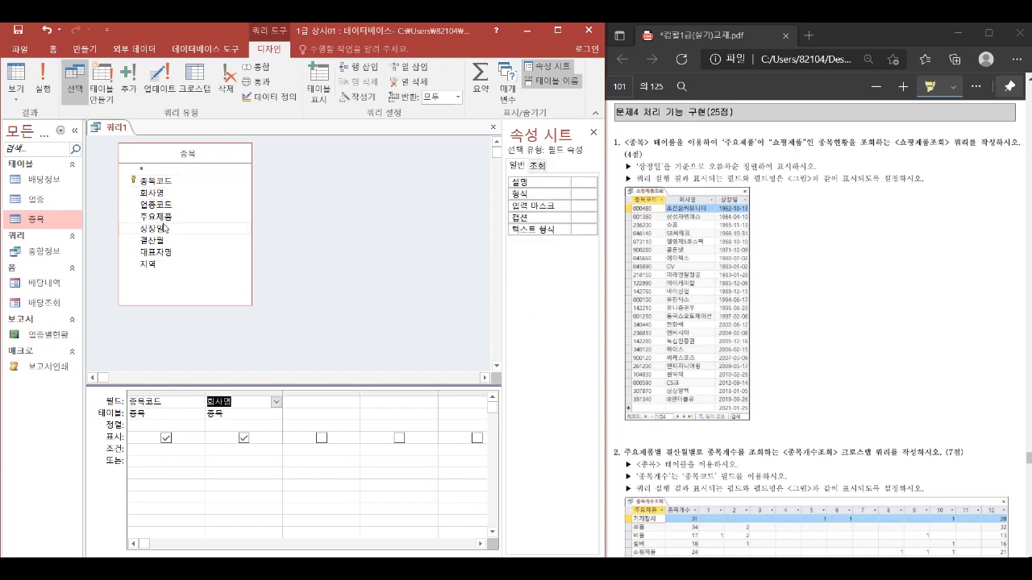
pyautogui.click(165, 230)
pyautogui.doubleClick(164, 229)
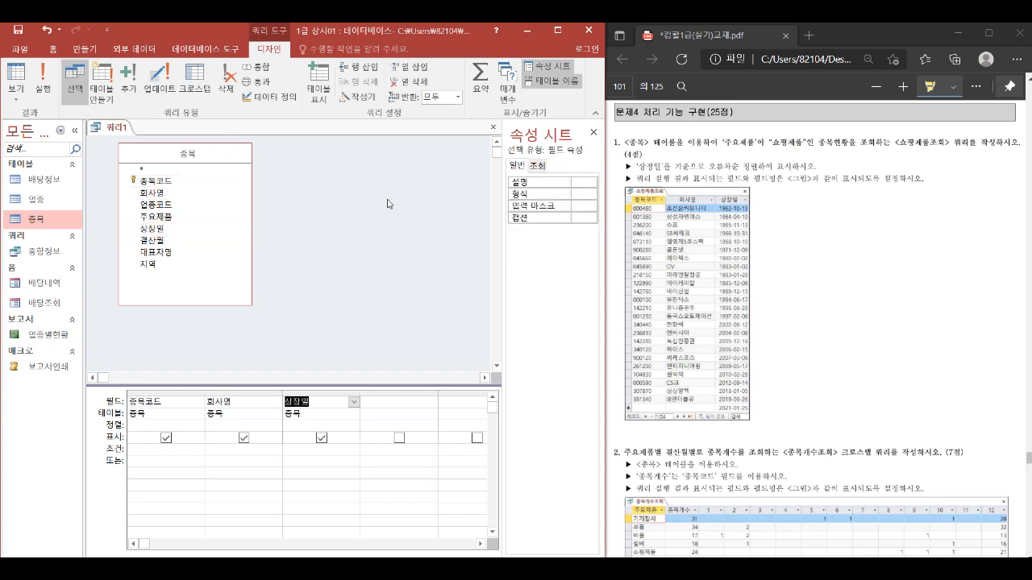
pyautogui.click(309, 424)
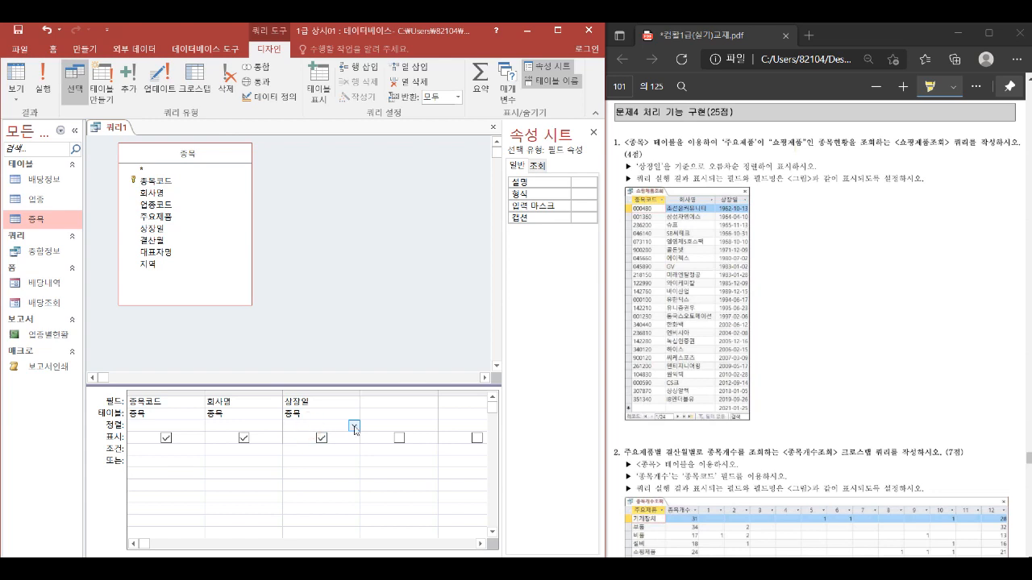
pyautogui.click(353, 426)
pyautogui.click(324, 437)
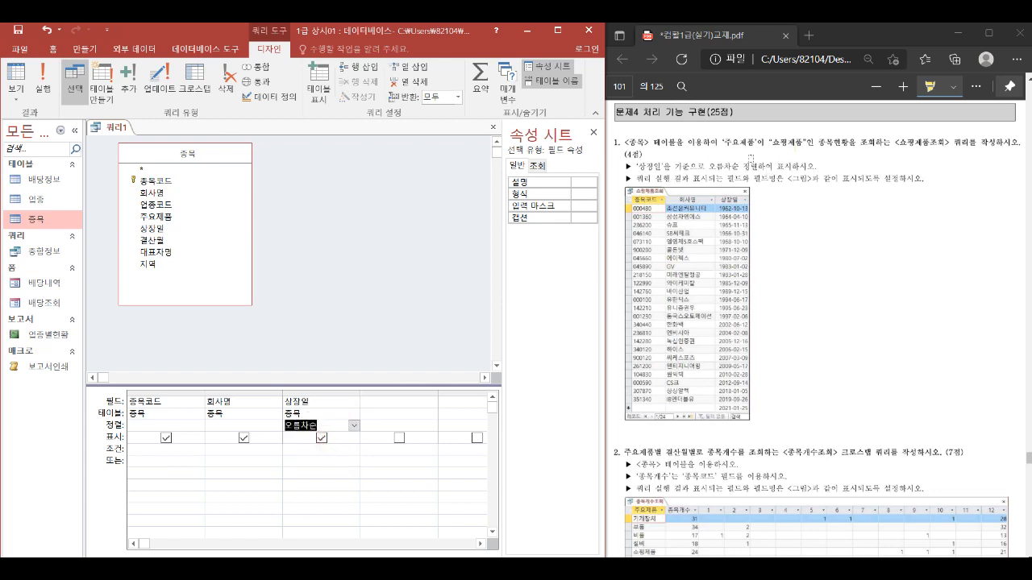
# Step: Highlight the 주요제품 condition in the PDF task, and add 주요제품 as a hidden query field with the criterion "쇼핑제품"
pyautogui.moveTo(723, 142); pyautogui.dragTo(814, 143)
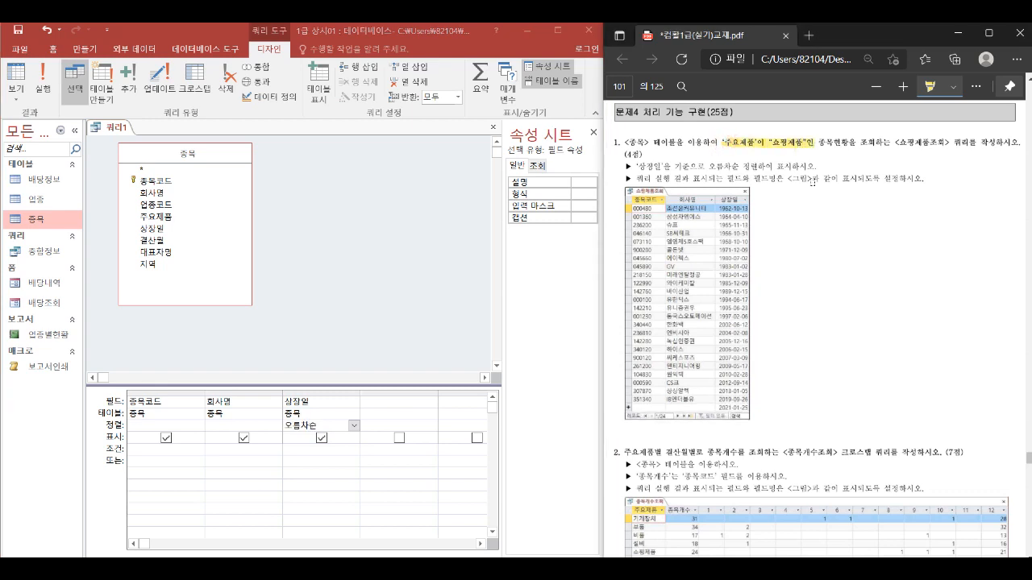
pyautogui.doubleClick(161, 216)
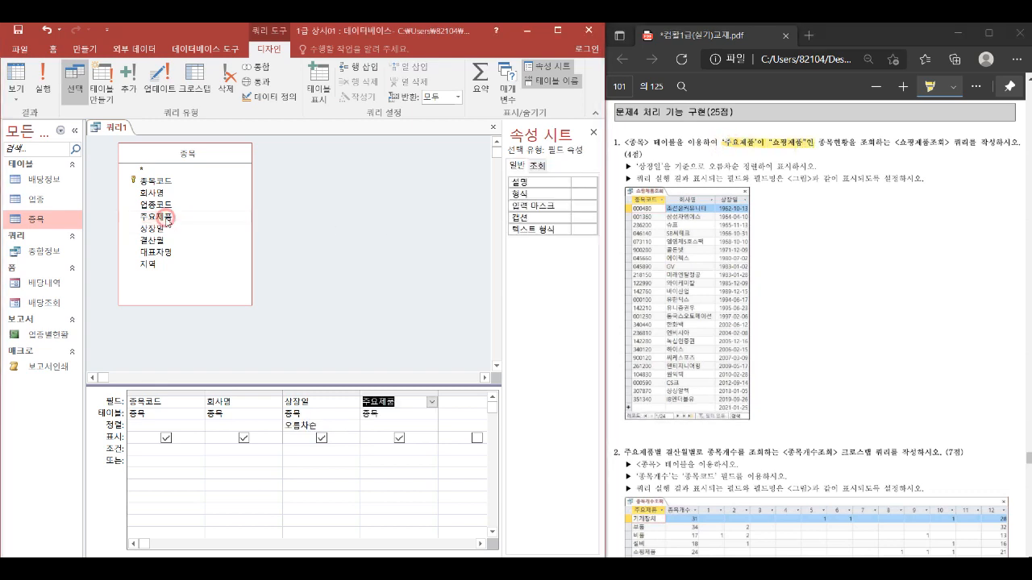
pyautogui.click(399, 439)
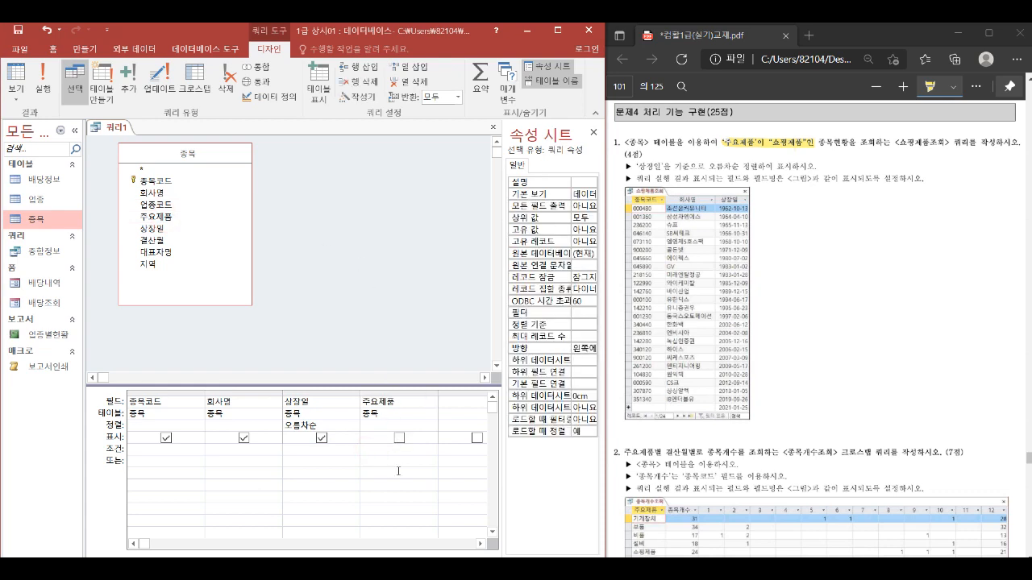
pyautogui.write('쇼핑제ㅍ')
pyautogui.press('Tab')
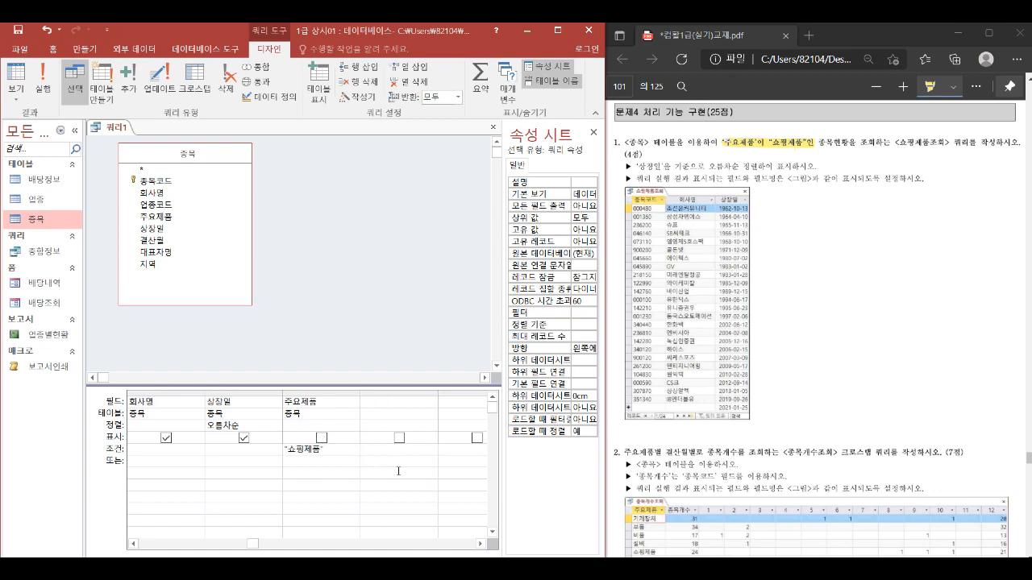
# Step: Check the query's results in Datasheet View, then close the query and save it as 쇼핑제품조회
pyautogui.click(15, 74)
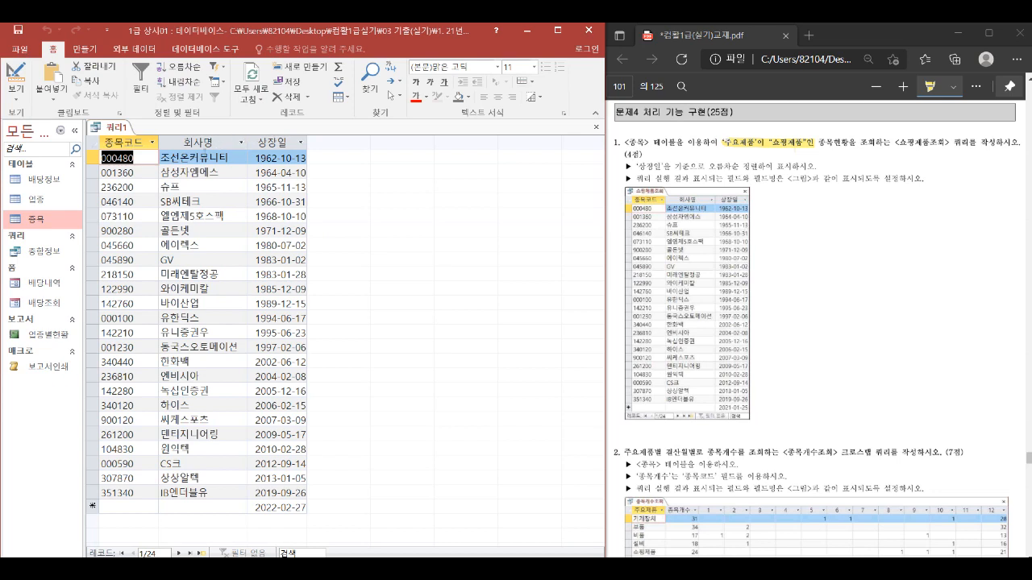
pyautogui.rightClick(123, 130)
pyautogui.click(141, 148)
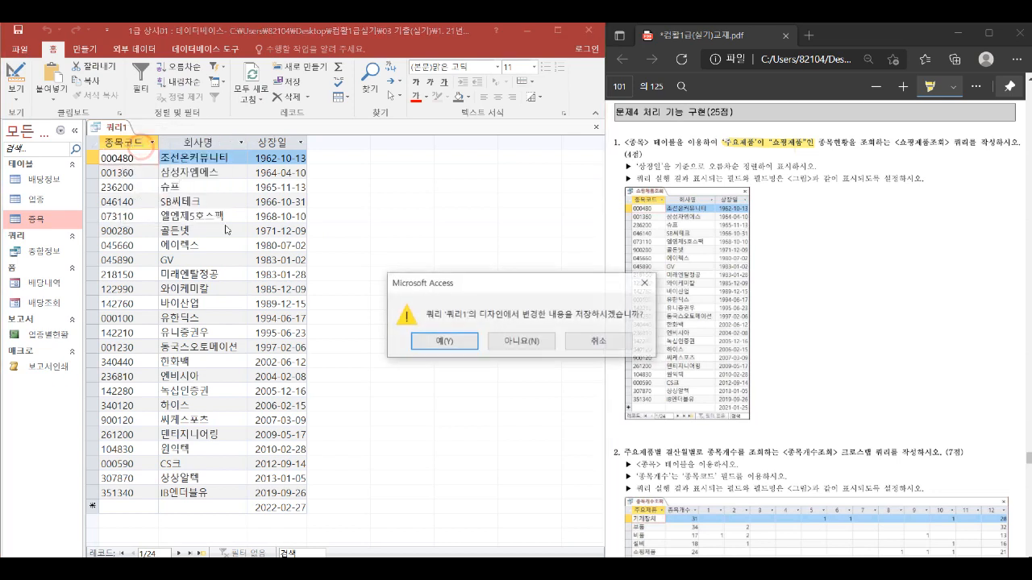
pyautogui.click(434, 340)
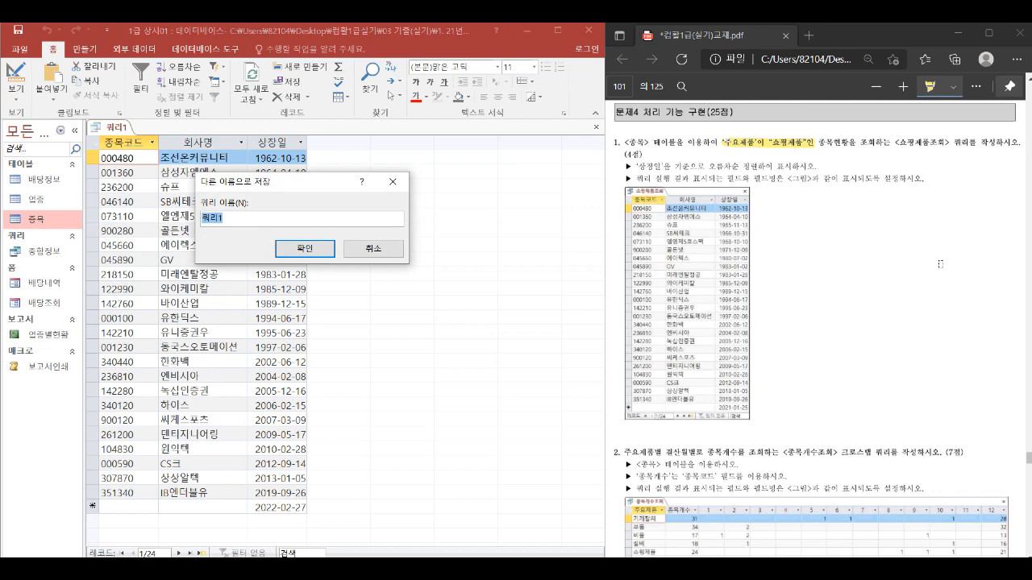
pyautogui.write('쇼핑제품조회')
pyautogui.press('Return')
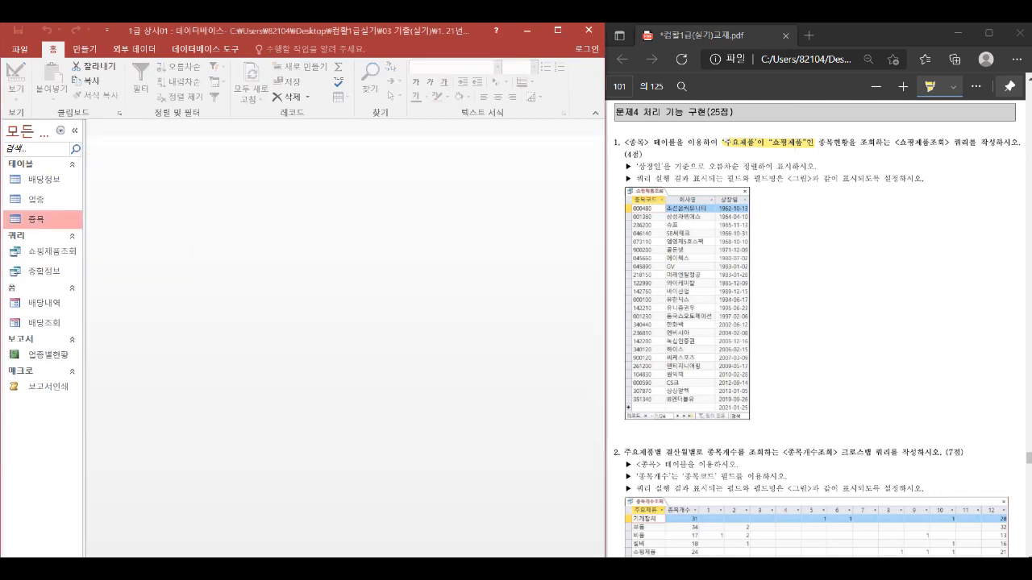
# Step: Highlight 크로스탭 쿼리 in the PDF's second query task, and create a new design query based on the 종목 table
pyautogui.scroll(-5, 831, 388)
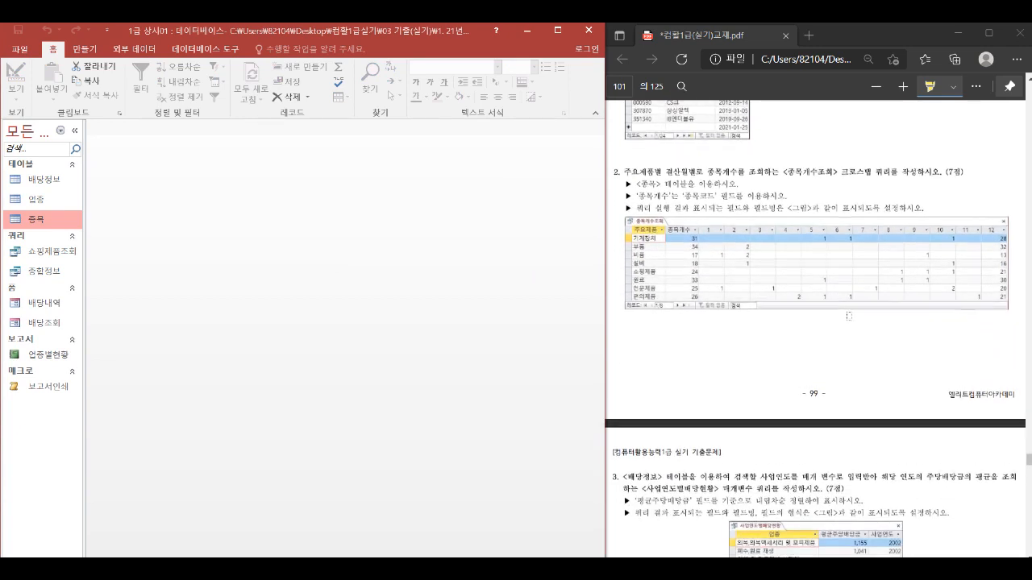
pyautogui.moveTo(846, 165)
pyautogui.mouseDown()
pyautogui.moveTo(840, 158)
pyautogui.moveTo(894, 158)
pyautogui.mouseUp()
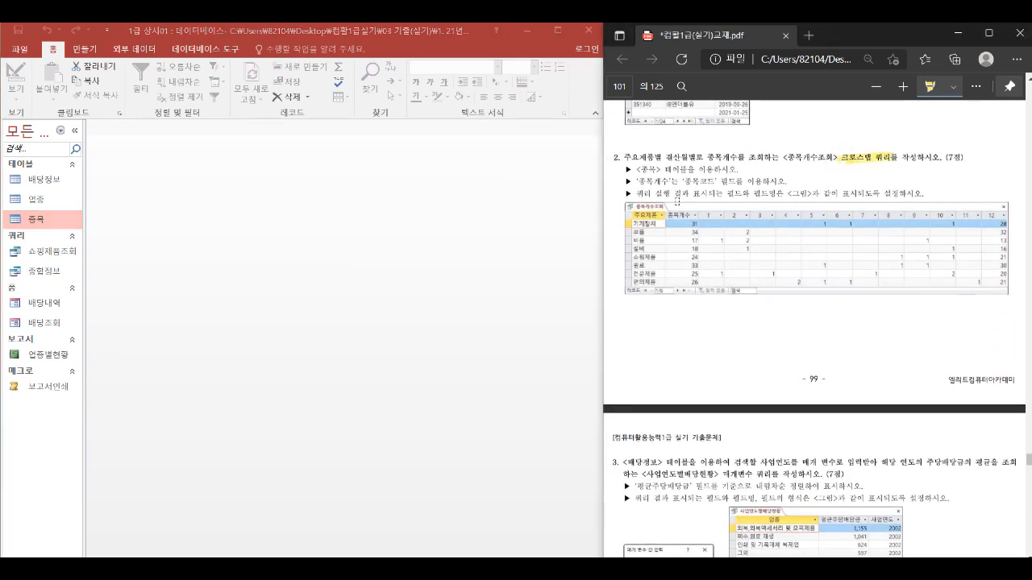
pyautogui.click(89, 53)
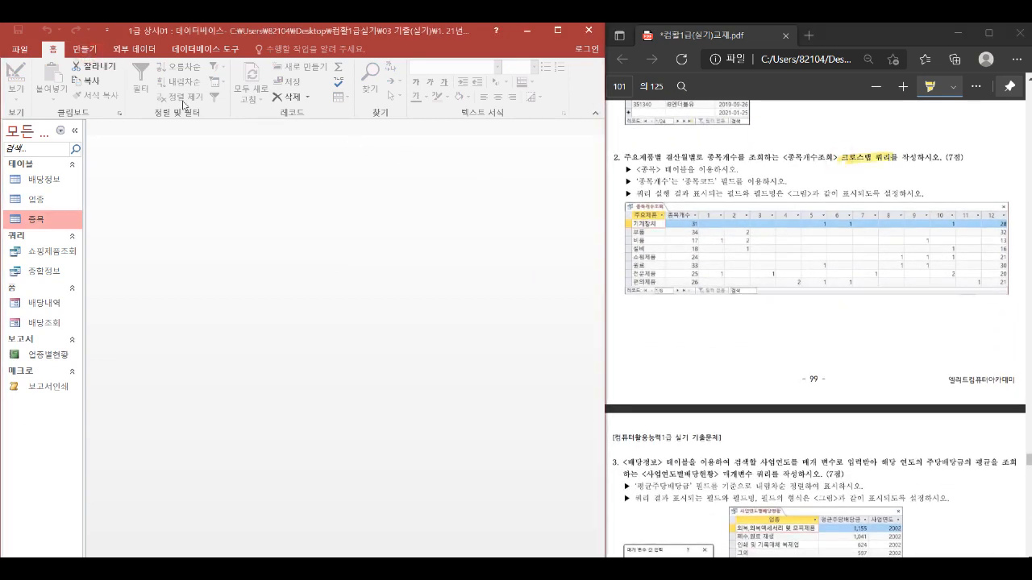
pyautogui.click(89, 52)
pyautogui.click(177, 80)
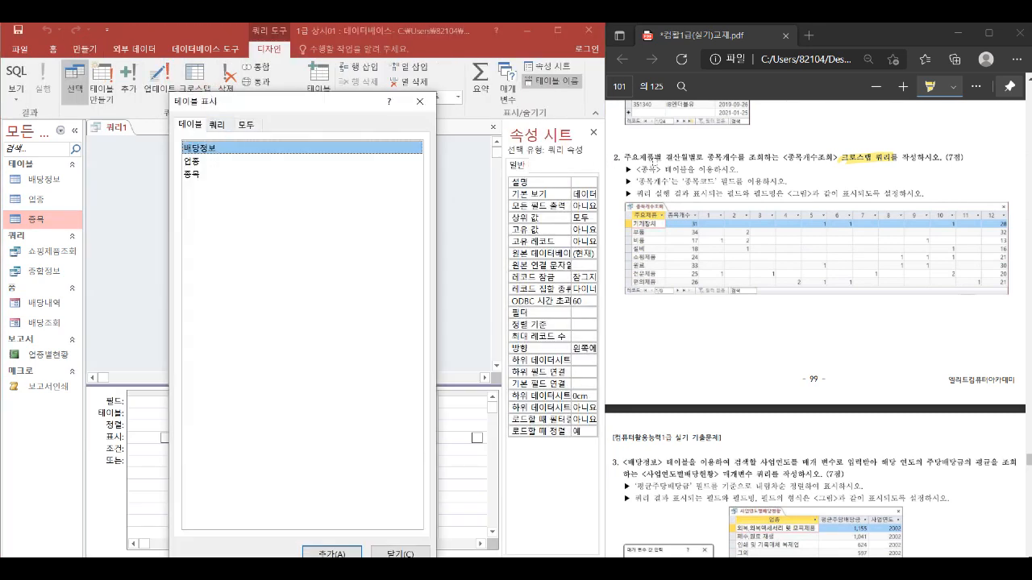
pyautogui.doubleClick(197, 174)
pyautogui.click(401, 553)
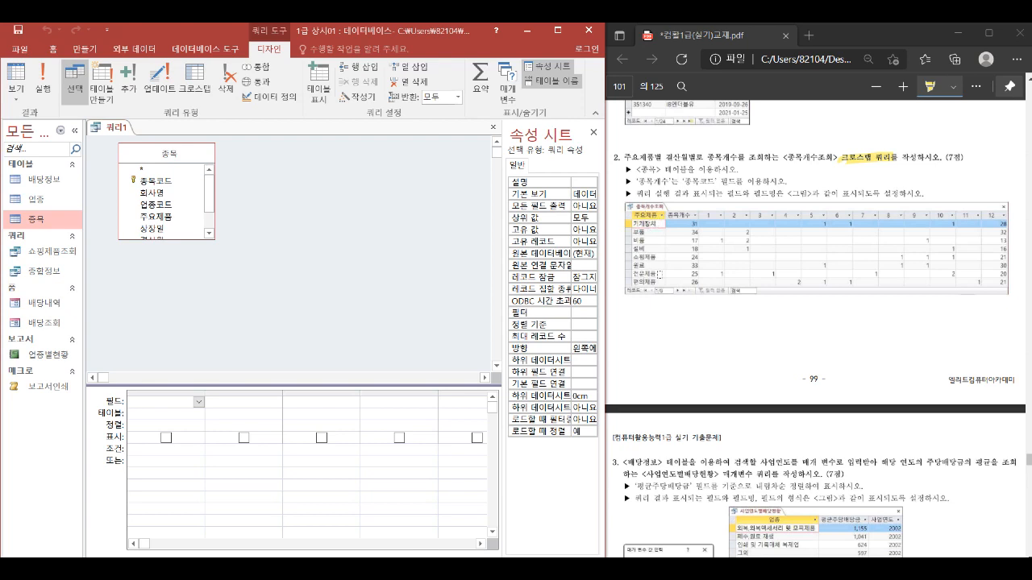
# Step: Add the 주요제품 field, change the query to a crosstab query, and set 주요제품 as a row heading (행 머리글)
pyautogui.click(212, 237)
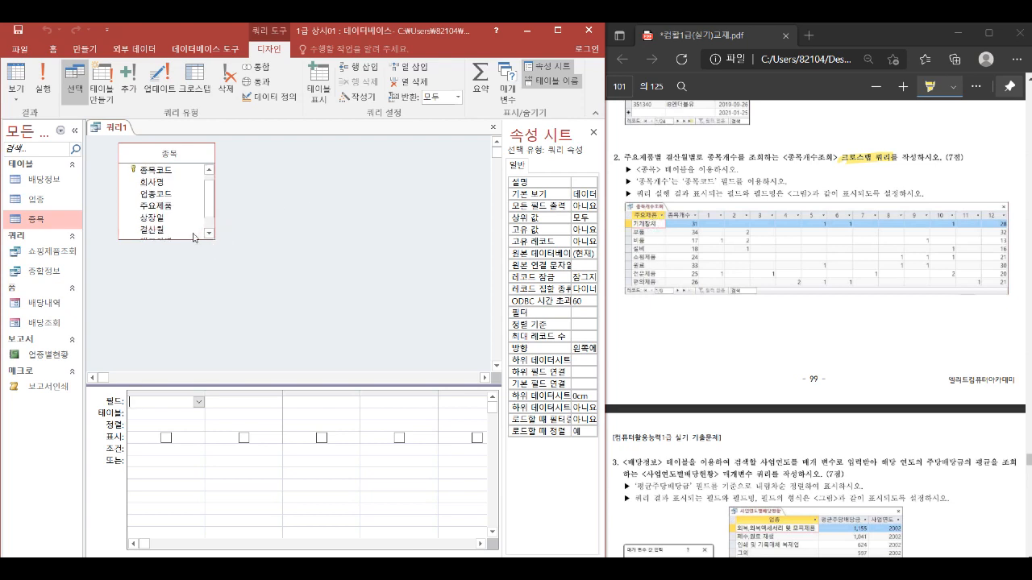
pyautogui.doubleClick(167, 207)
pyautogui.click(195, 80)
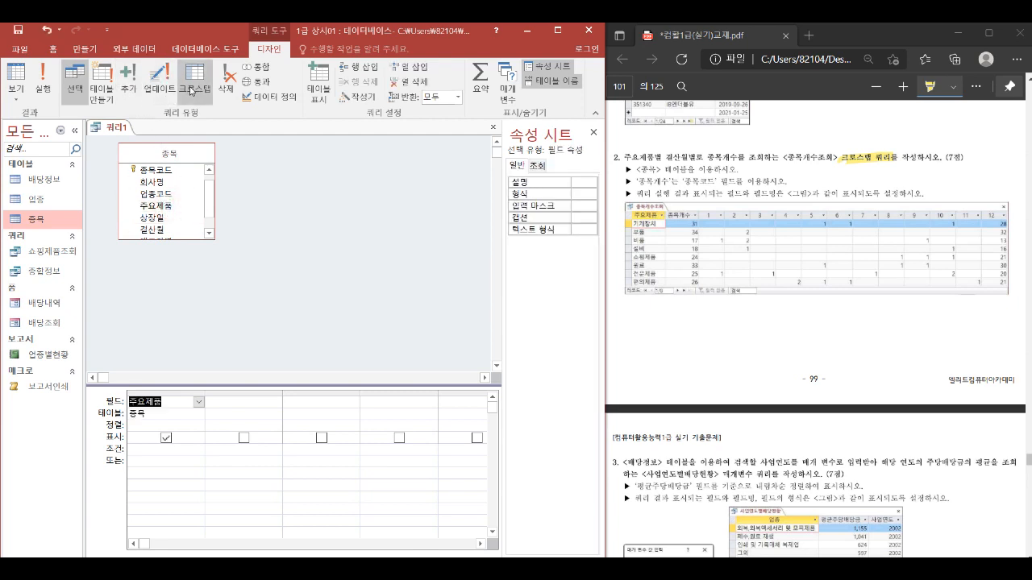
pyautogui.click(192, 438)
pyautogui.click(198, 438)
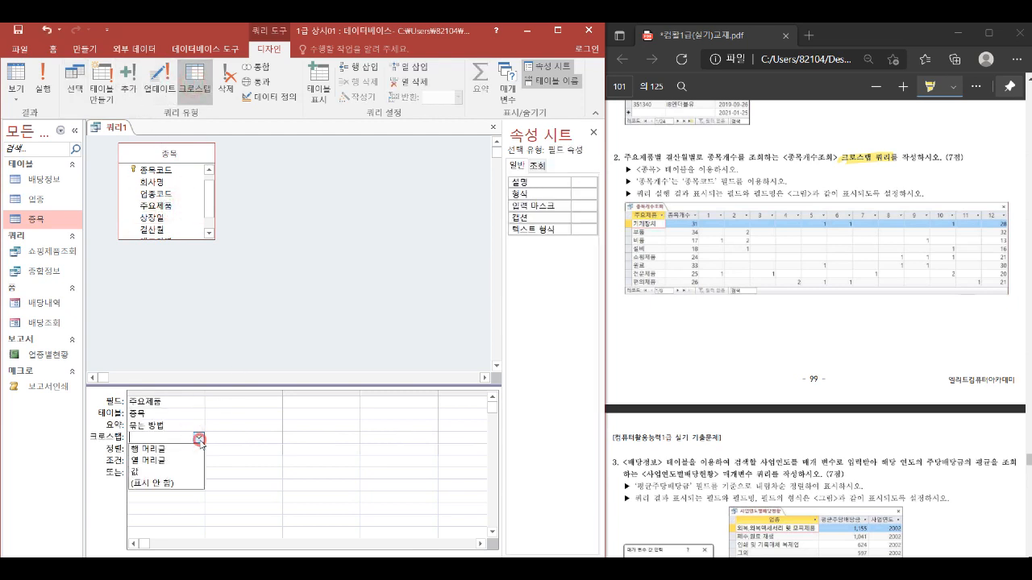
pyautogui.click(182, 450)
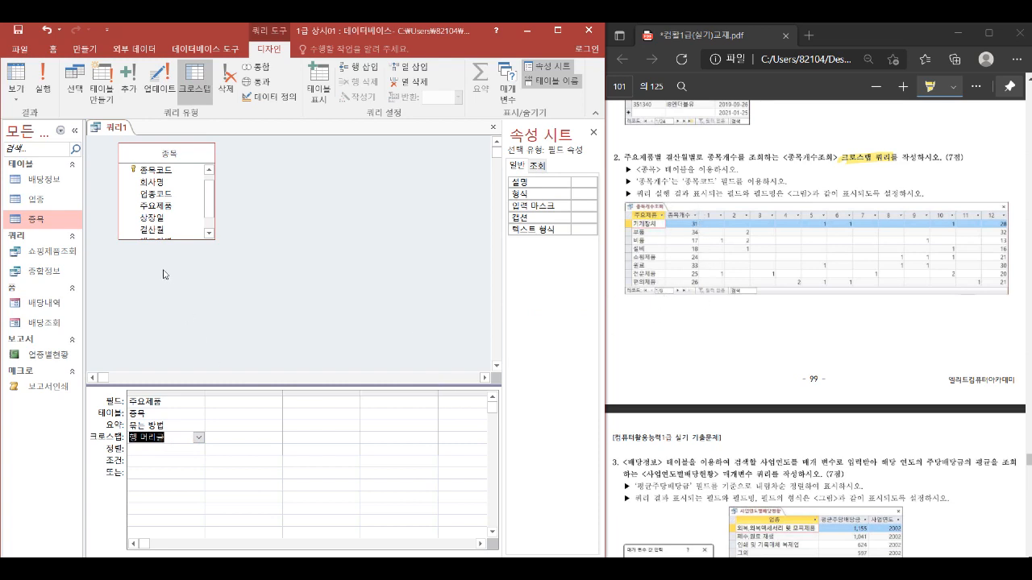
# Step: Highlight the 종목개수 condition in the PDF, and add 종목코드 as a row heading (행 머리글) summarized by 개수
pyautogui.moveTo(637, 181); pyautogui.dragTo(763, 182)
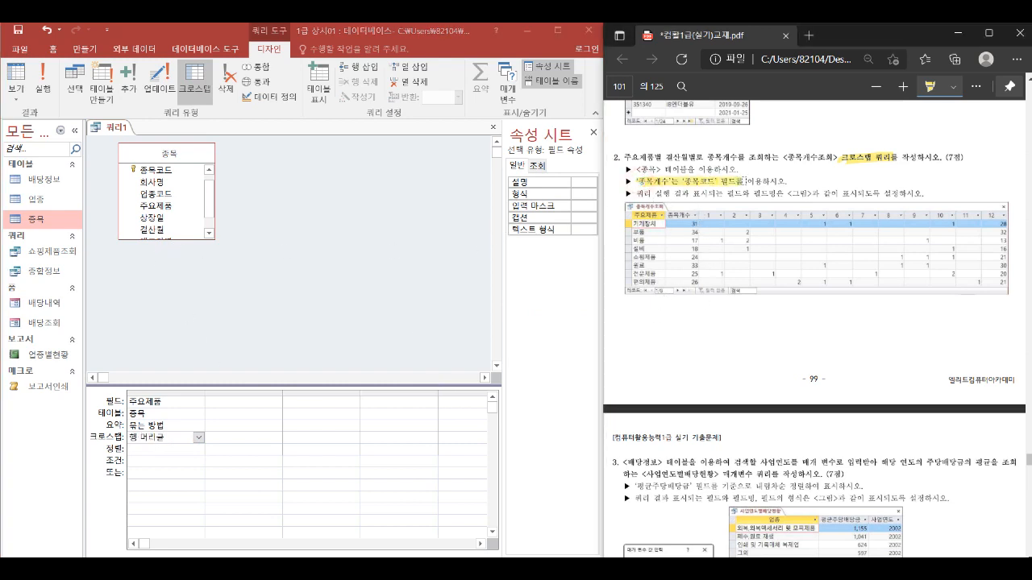
pyautogui.doubleClick(169, 173)
pyautogui.click(259, 437)
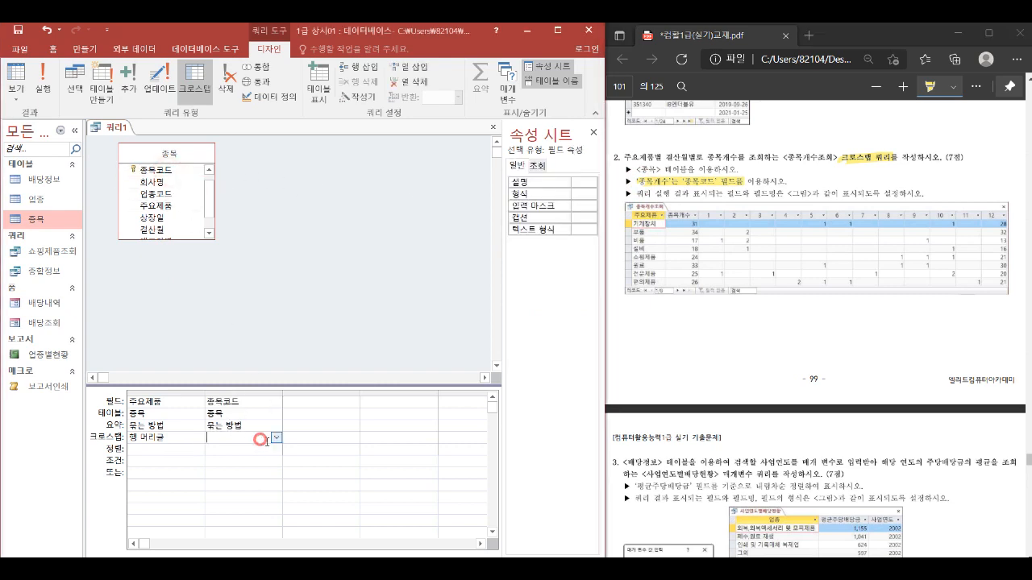
pyautogui.click(275, 437)
pyautogui.click(257, 449)
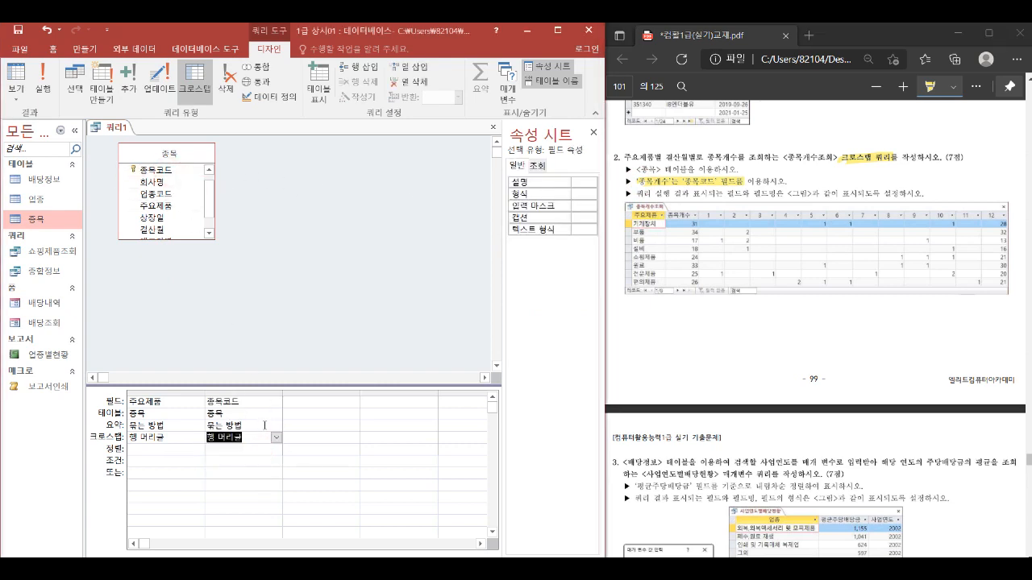
pyautogui.click(259, 425)
pyautogui.click(276, 425)
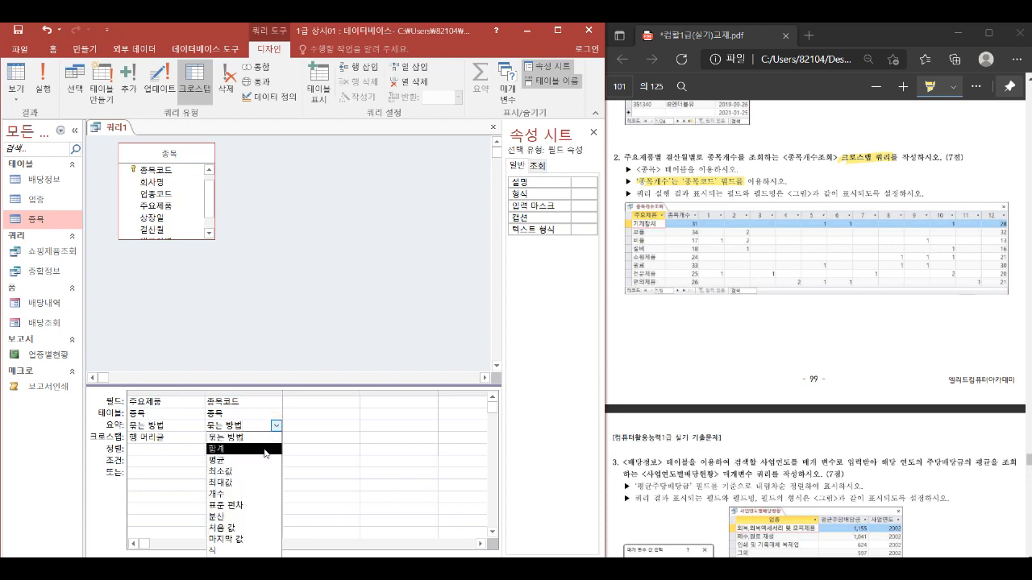
pyautogui.click(258, 493)
# Step: Give the 종목코드 row heading column the alias 종목개수
pyautogui.click(210, 401)
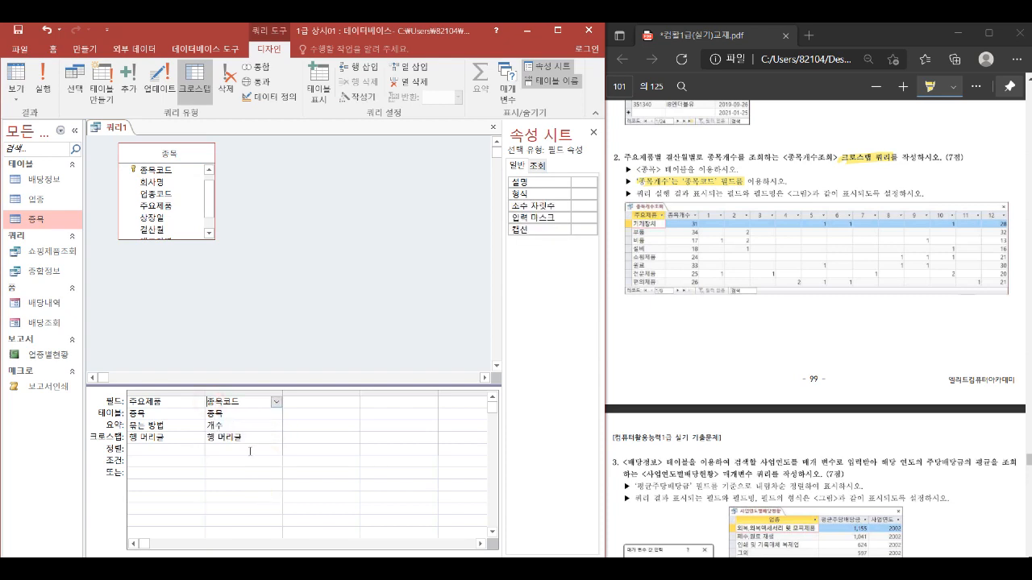
pyautogui.write('종목개수:')
pyautogui.press('Tab')
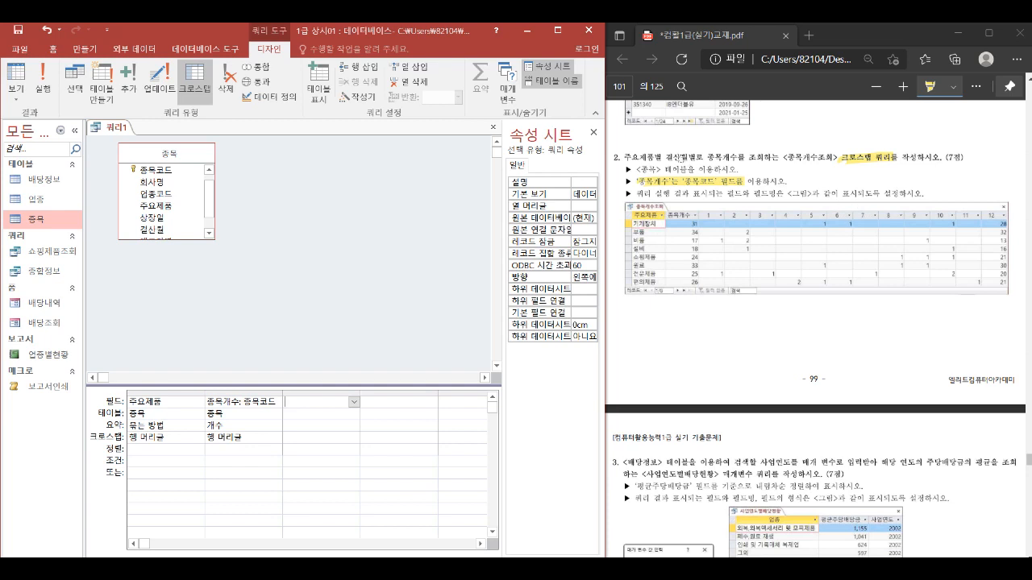
# Step: Highlight 결산월별 in the PDF task, and add the 결산월 field as the column heading (열 머리글)
pyautogui.moveTo(666, 158); pyautogui.dragTo(703, 158)
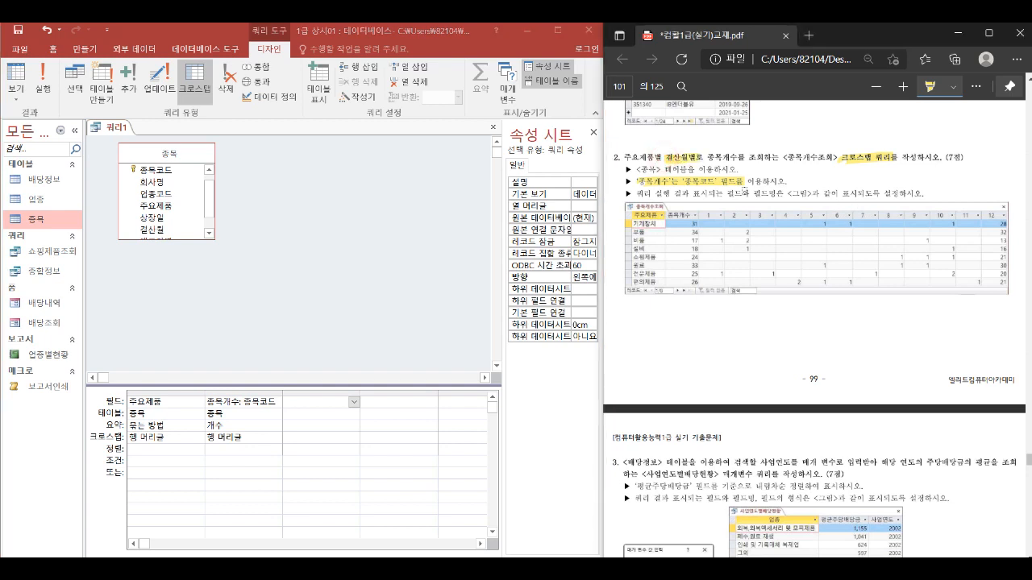
pyautogui.doubleClick(166, 230)
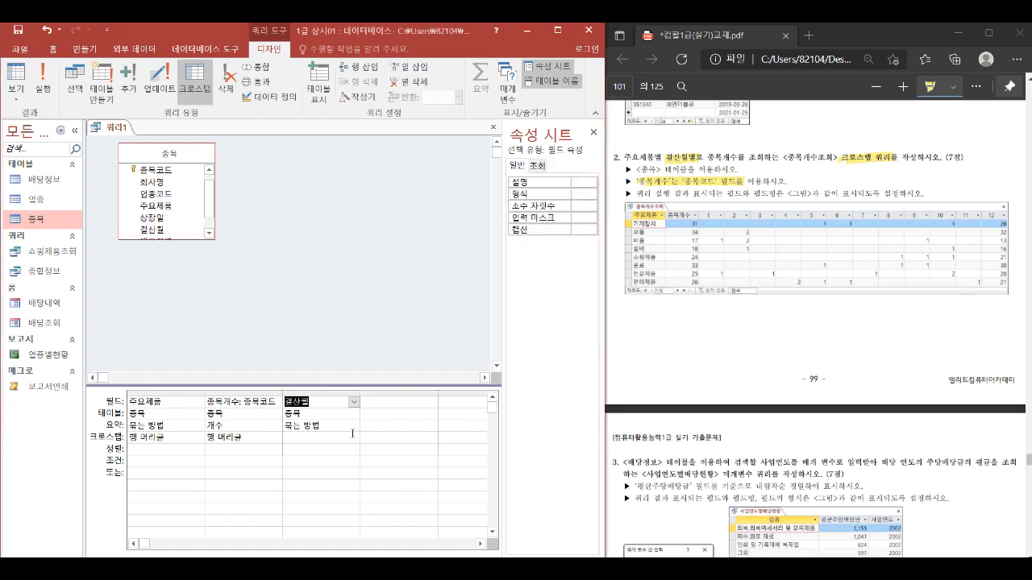
pyautogui.click(352, 434)
pyautogui.click(353, 438)
pyautogui.click(340, 462)
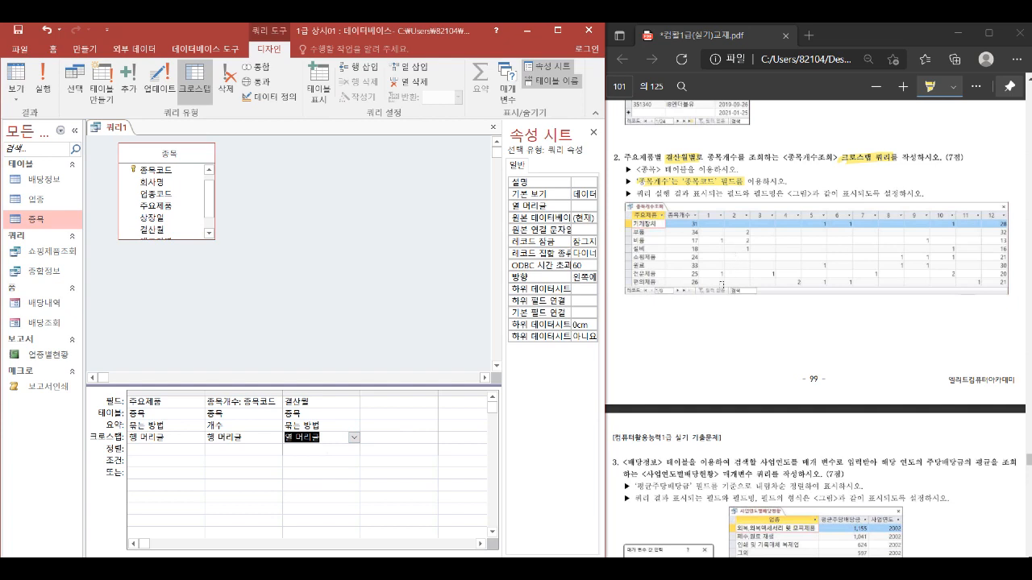
# Step: Circle the value area in the PDF's result figure, and add 종목코드 again as the value (값) summarized by 개수
pyautogui.click(722, 284)
pyautogui.moveTo(710, 299)
pyautogui.mouseDown()
pyautogui.moveTo(711, 224)
pyautogui.moveTo(972, 229)
pyautogui.moveTo(1017, 275)
pyautogui.moveTo(709, 285)
pyautogui.mouseUp()
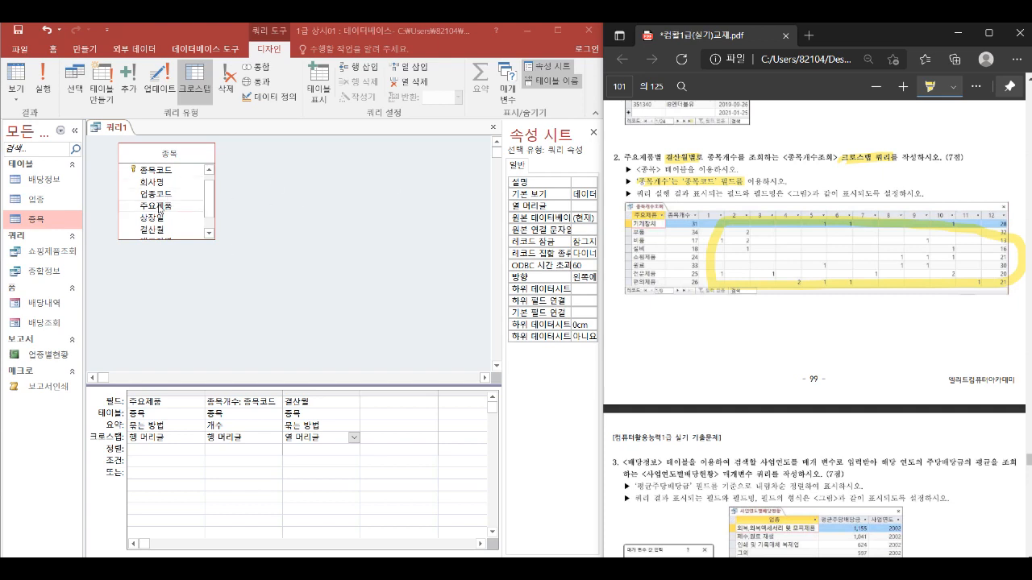
pyautogui.doubleClick(156, 170)
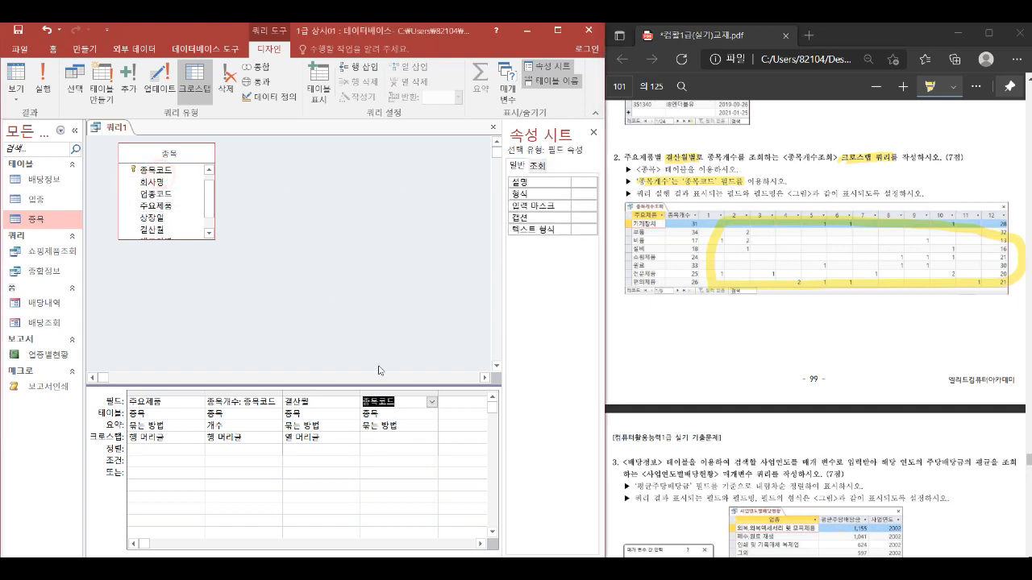
pyautogui.click(396, 440)
pyautogui.click(433, 438)
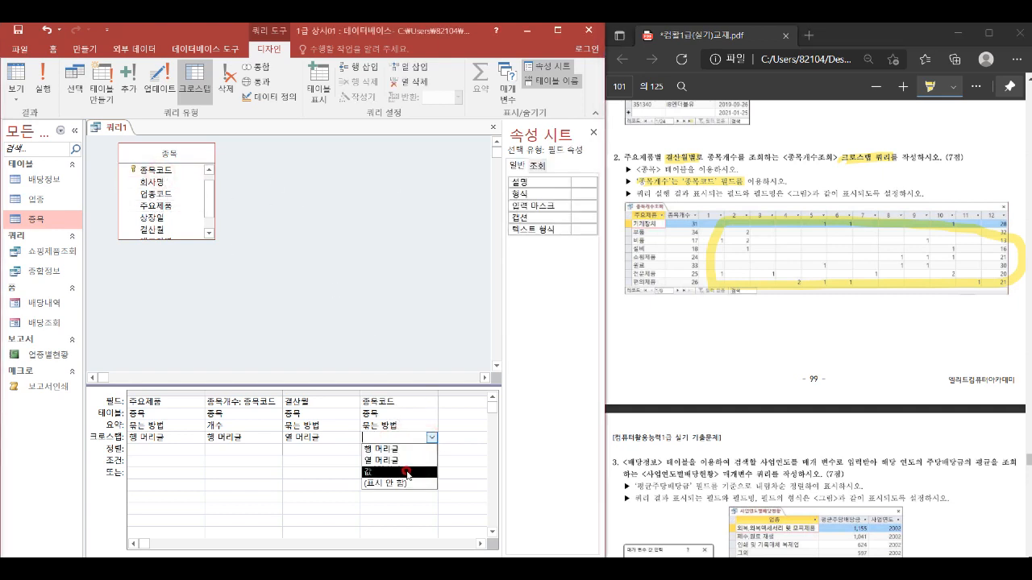
pyautogui.click(407, 471)
pyautogui.click(424, 426)
pyautogui.click(432, 426)
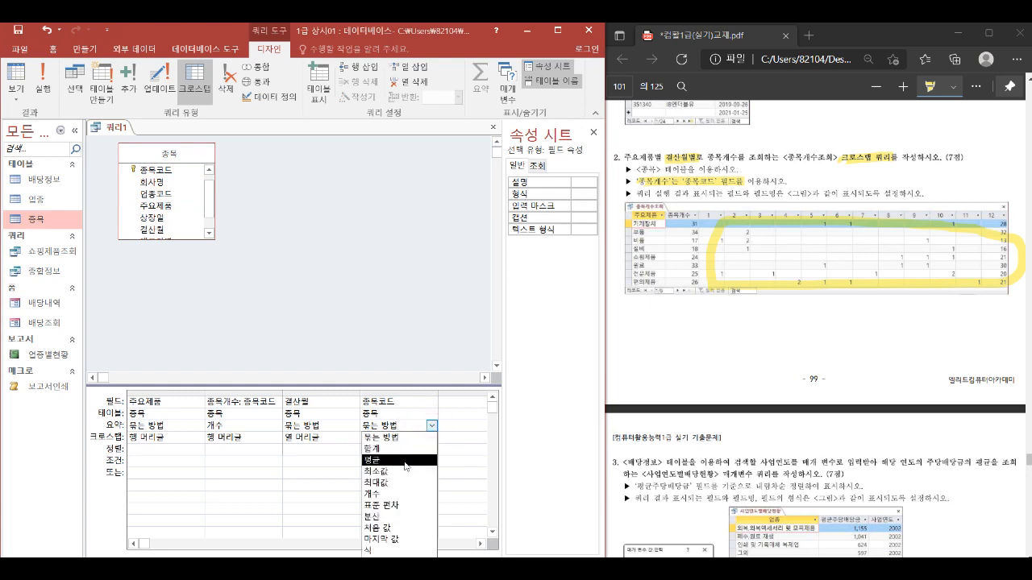
pyautogui.click(396, 494)
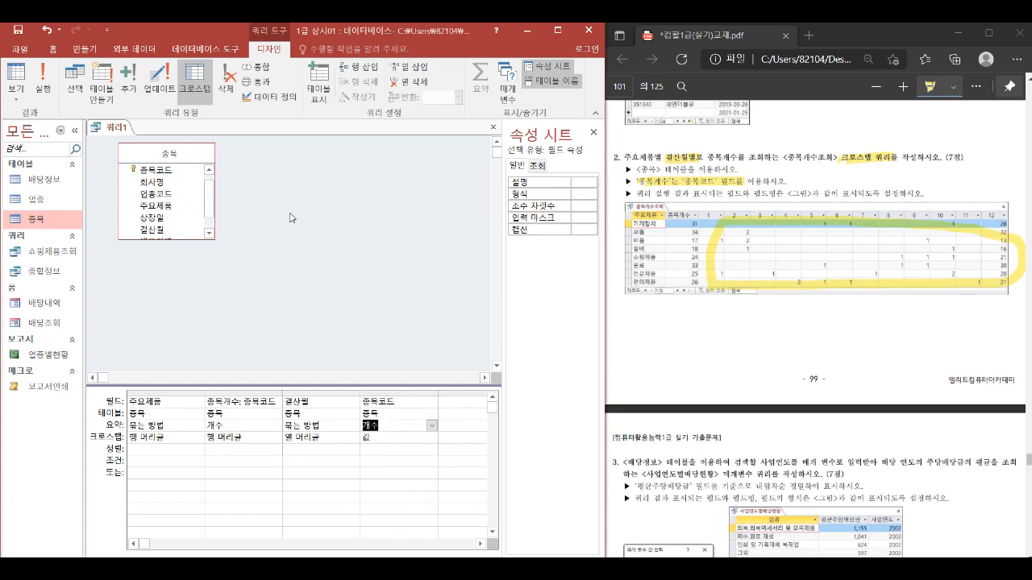
# Step: Check the crosstab results in Datasheet View against the PDF figure, then return to Design View
pyautogui.click(15, 74)
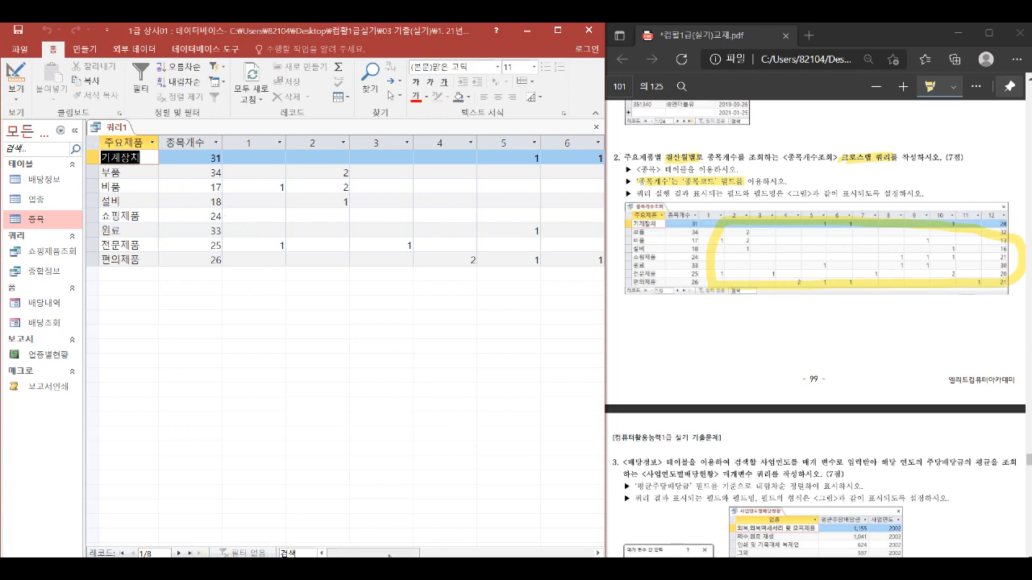
pyautogui.moveTo(383, 554); pyautogui.dragTo(347, 558)
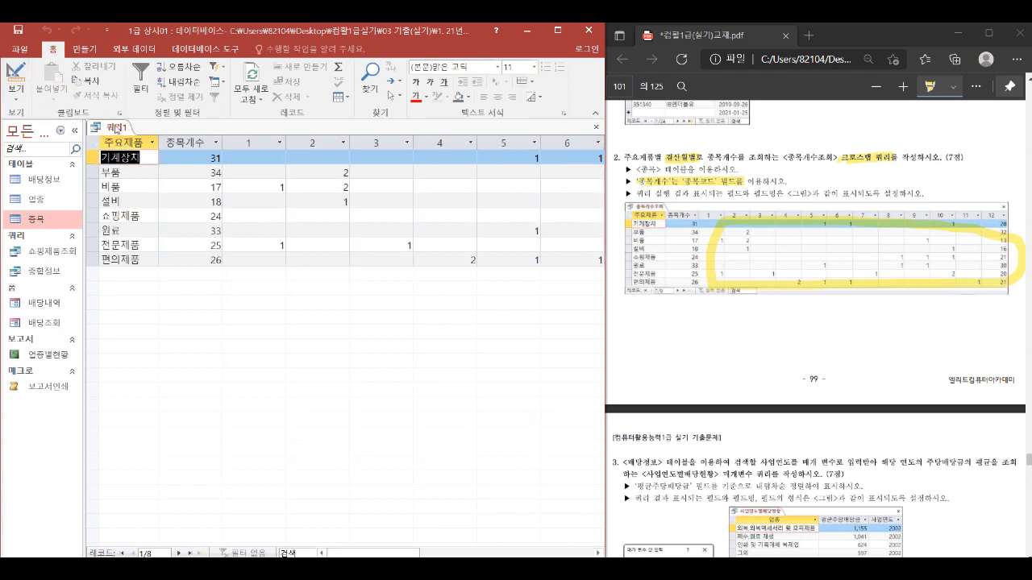
pyautogui.rightClick(118, 128)
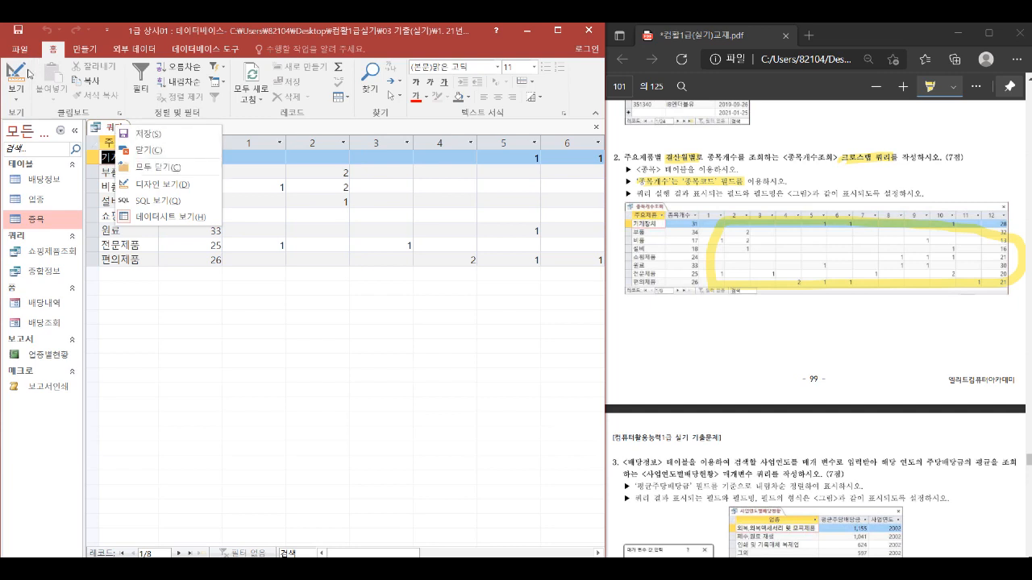
pyautogui.click(166, 183)
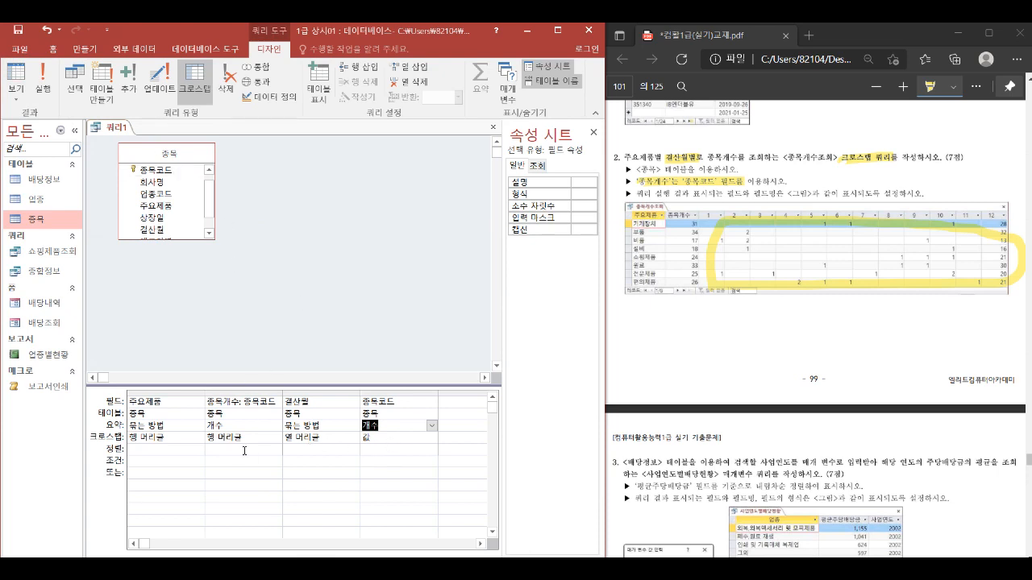
# Step: Close the crosstab query and save it as 종목개수조회
pyautogui.rightClick(112, 129)
pyautogui.click(139, 151)
pyautogui.click(442, 343)
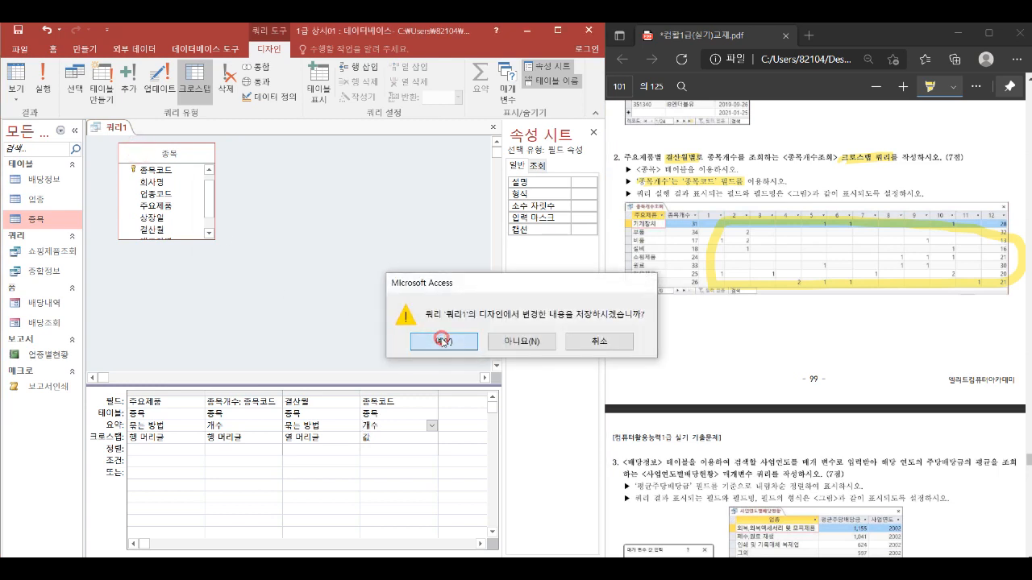
pyautogui.write('종')
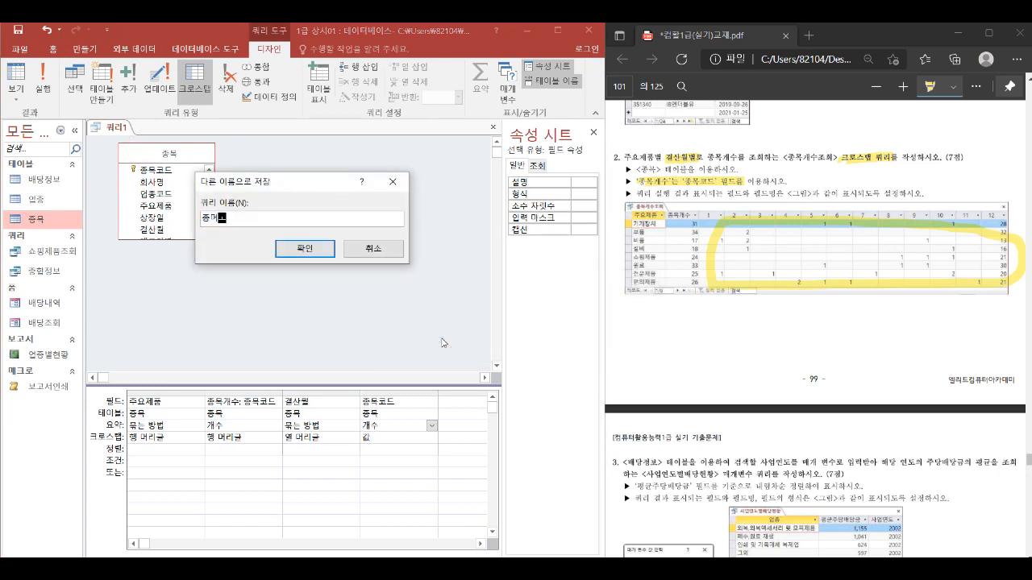
pyautogui.write('목개수조회')
pyautogui.press('Return')
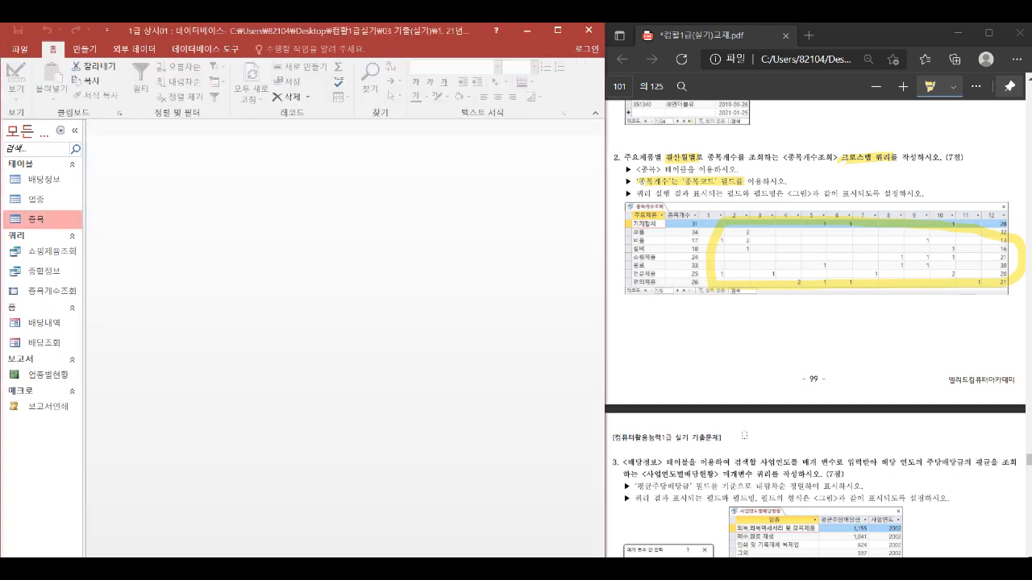
# Step: Highlight 내림차순 in the PDF's third query task, and create a new design query based on the 배당정보 table
pyautogui.scroll(-5, 745, 435)
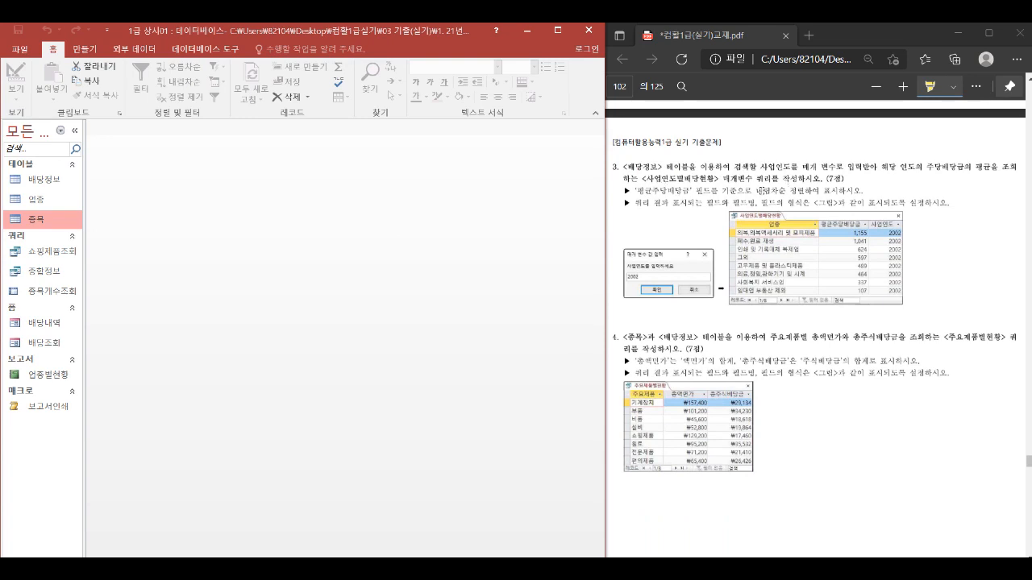
pyautogui.moveTo(764, 191); pyautogui.dragTo(786, 191)
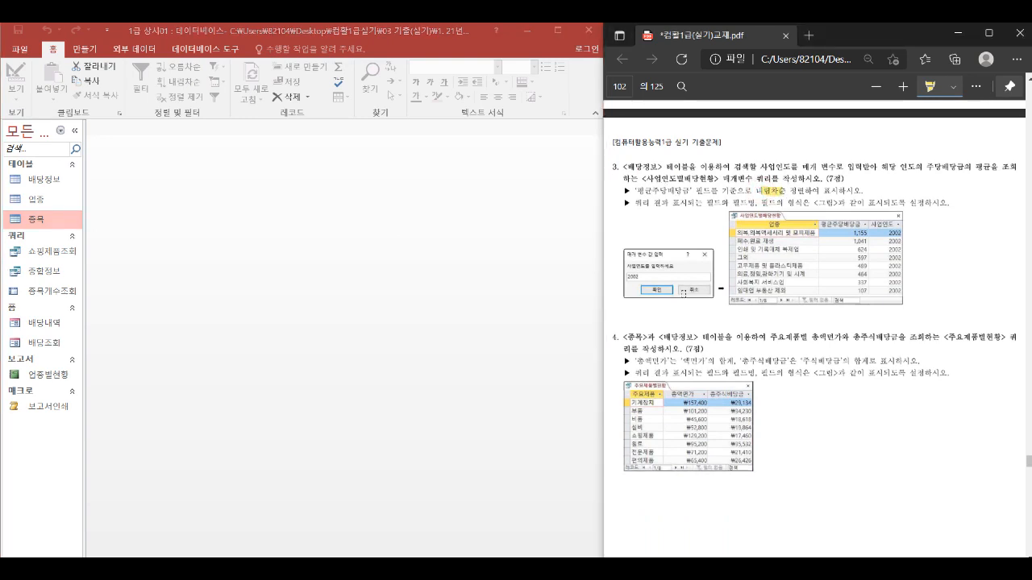
pyautogui.click(91, 52)
pyautogui.click(82, 50)
pyautogui.click(200, 83)
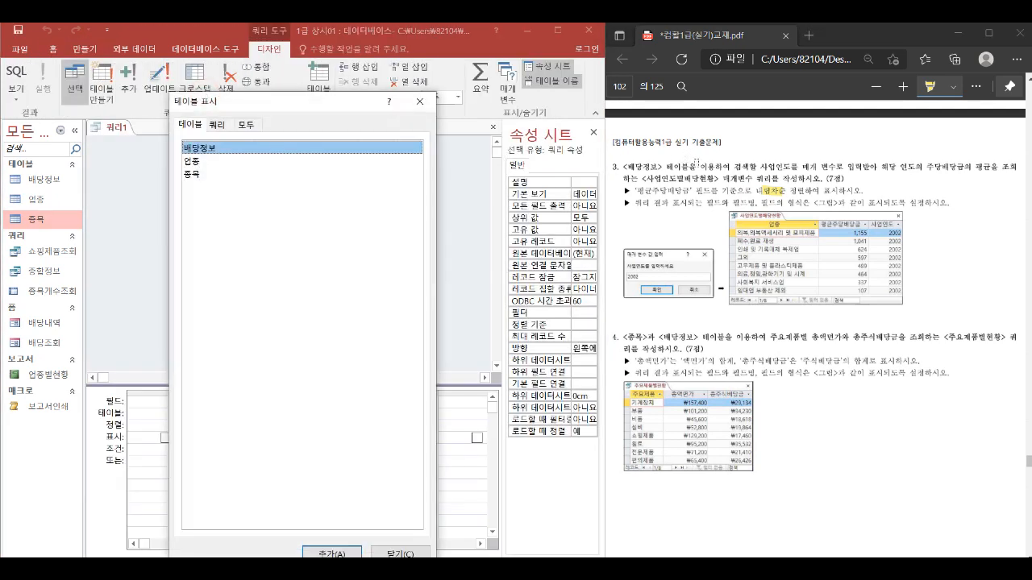
pyautogui.doubleClick(219, 148)
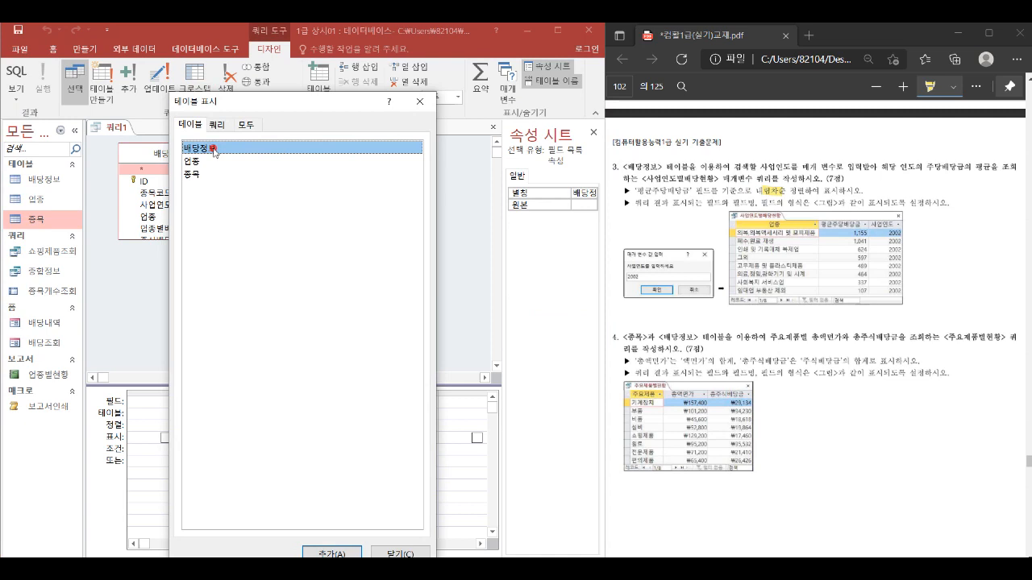
pyautogui.click(420, 101)
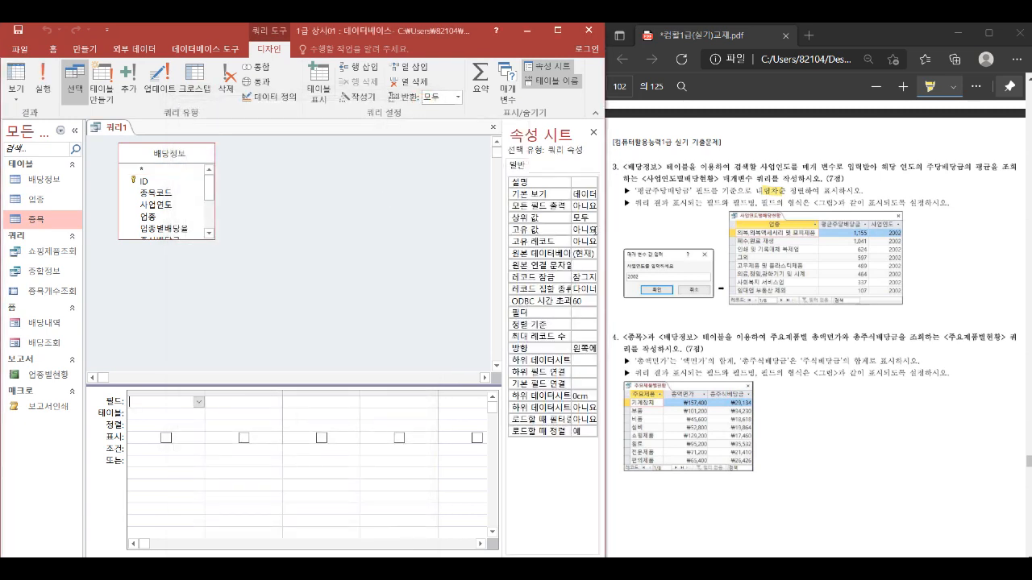
# Step: Enlarge the 배당정보 field list, add 업종 and 주당배당금, and enable totals with 주당배당금 summarized by 평균
pyautogui.doubleClick(153, 218)
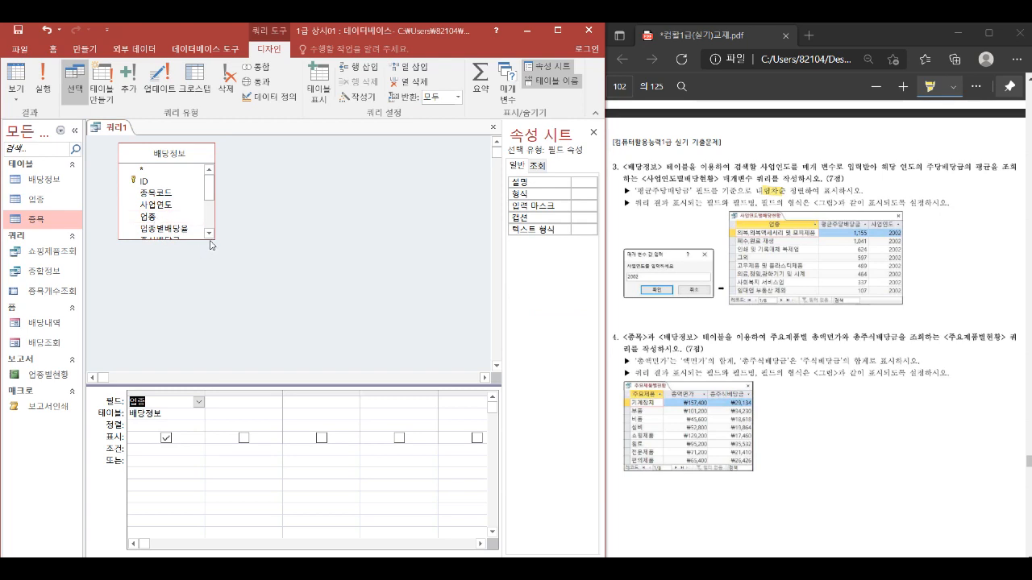
pyautogui.moveTo(214, 236); pyautogui.dragTo(270, 327)
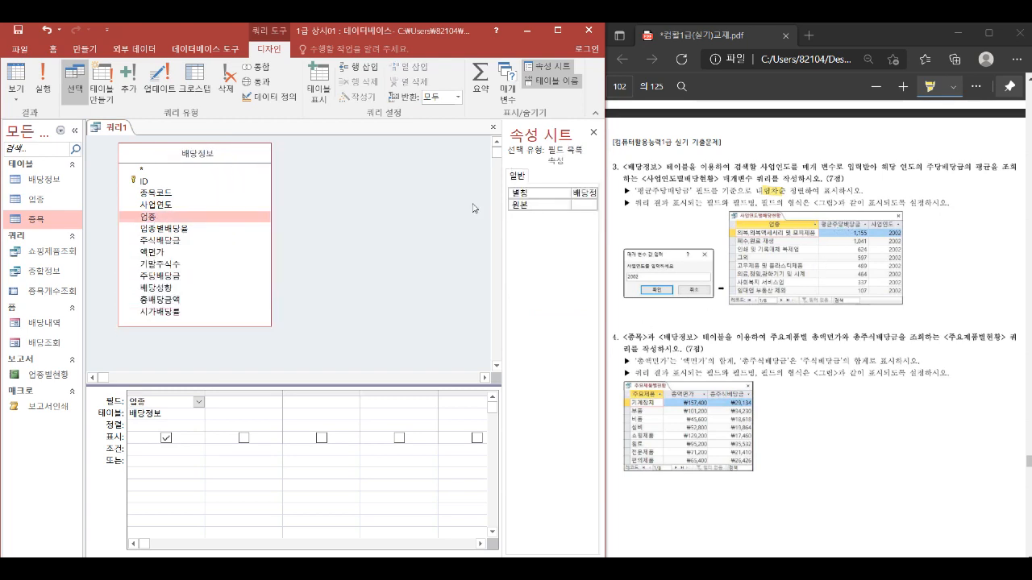
pyautogui.doubleClick(155, 274)
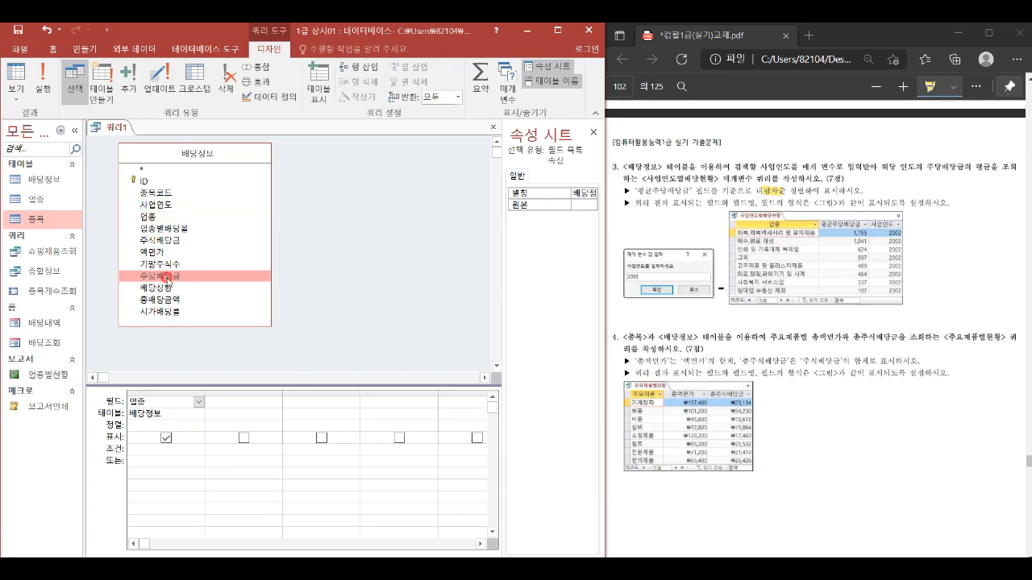
pyautogui.click(491, 84)
pyautogui.click(271, 425)
pyautogui.click(276, 427)
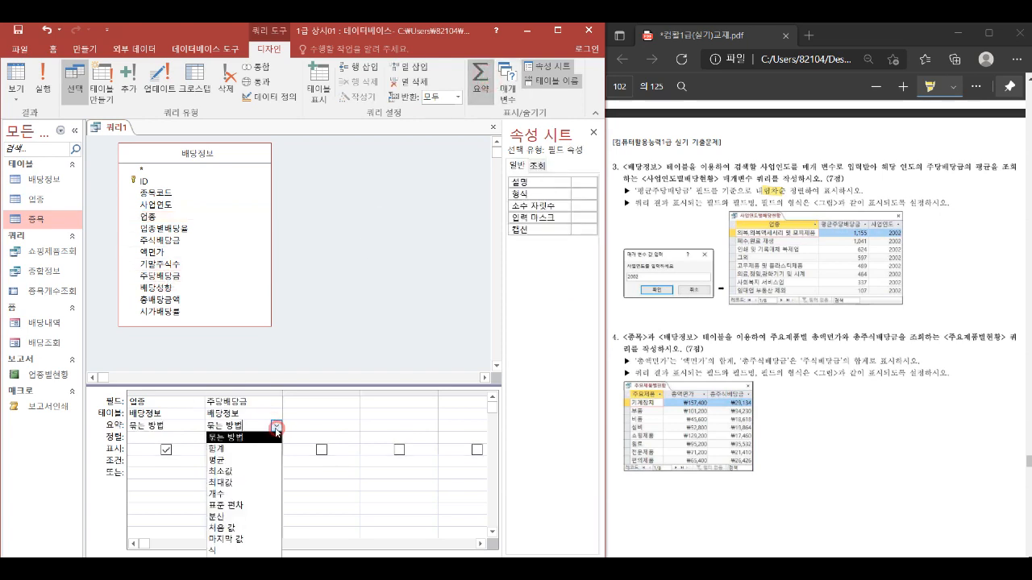
pyautogui.click(233, 459)
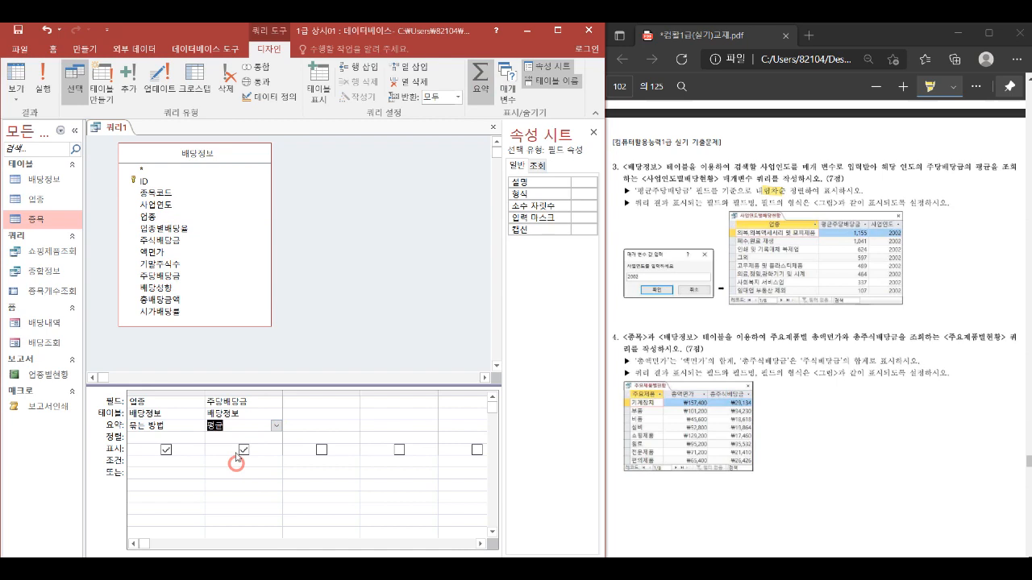
# Step: Name the averaged 주당배당금 column 평균주당배당금 in the query design
pyautogui.click(211, 402)
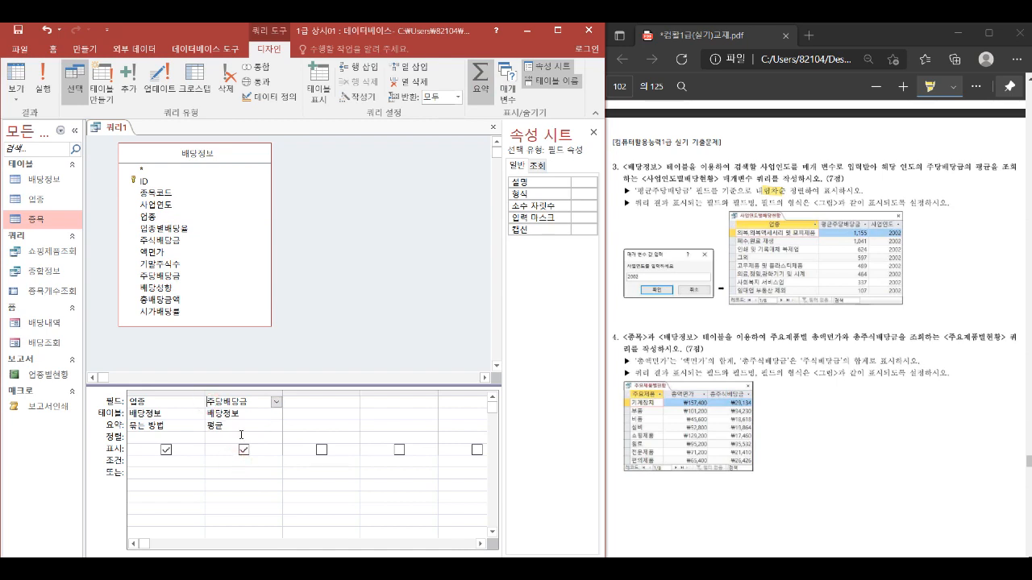
pyautogui.write('평균주당배당금:주')
pyautogui.press('Tab')
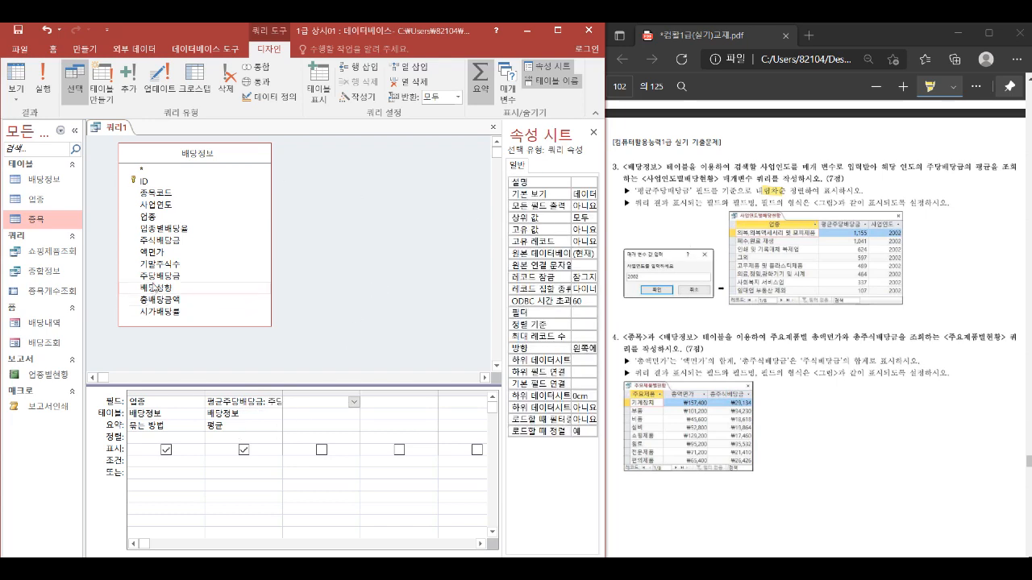
# Step: Add the 사업연도 field to the query with the parameter criterion [사업연도를 입력하세요]
pyautogui.click(161, 206)
pyautogui.doubleClick(160, 206)
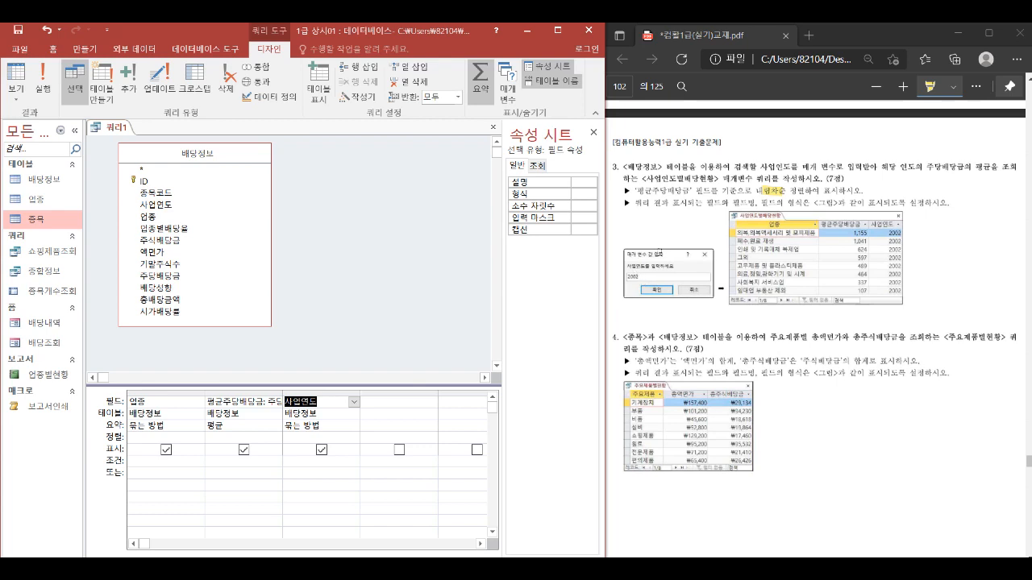
pyautogui.click(291, 464)
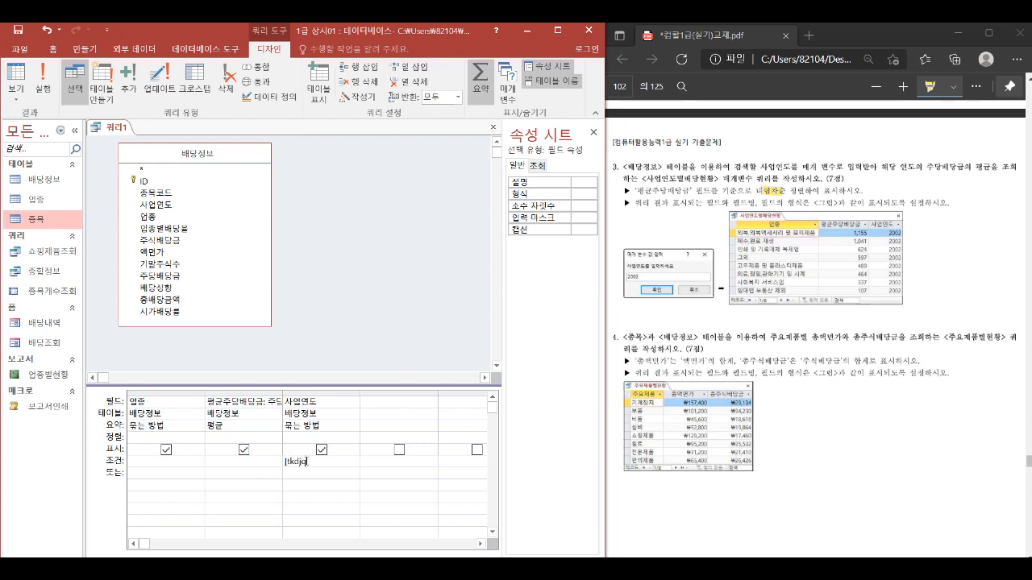
pyautogui.press('BackSpace')
pyautogui.press('BackSpace')
pyautogui.press('BackSpace')
pyautogui.press('BackSpace')
pyautogui.press('BackSpace')
pyautogui.write('사어')
pyautogui.write('업연도를 입력')
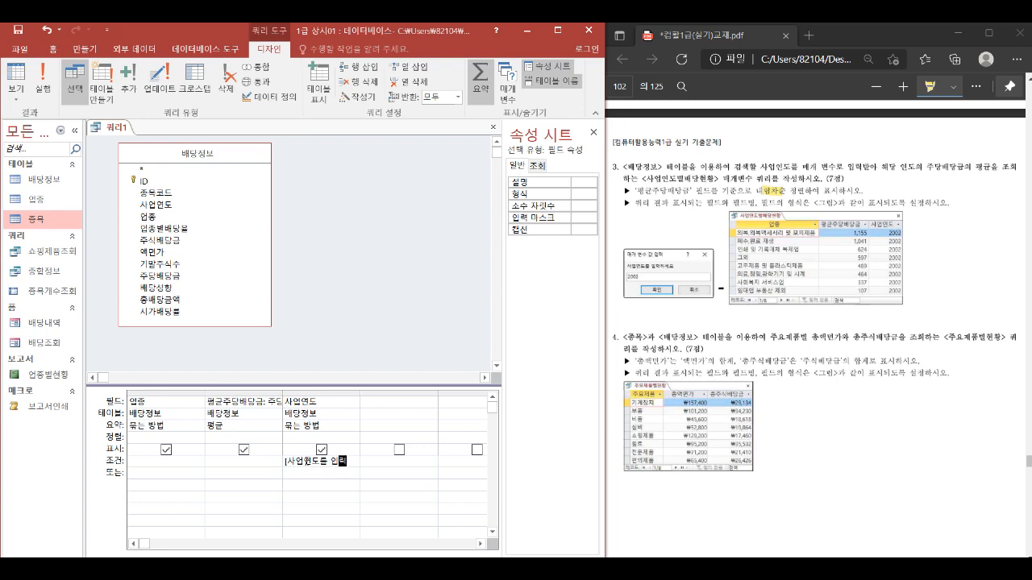
pyautogui.write('하세요]')
pyautogui.press('Return')
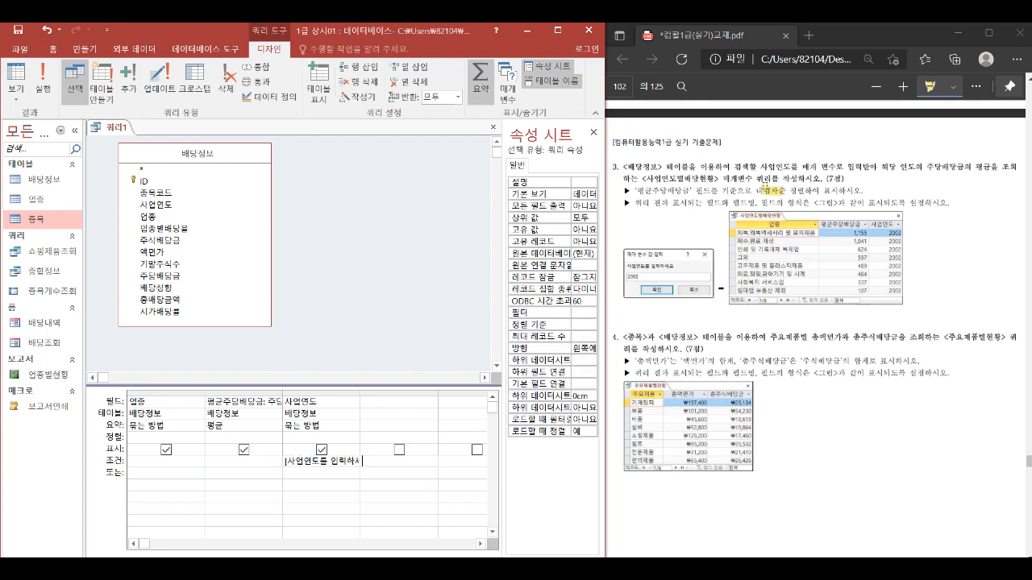
# Step: Sort the 평균주당배당금 column by 내림차순
pyautogui.click(222, 439)
pyautogui.click(275, 438)
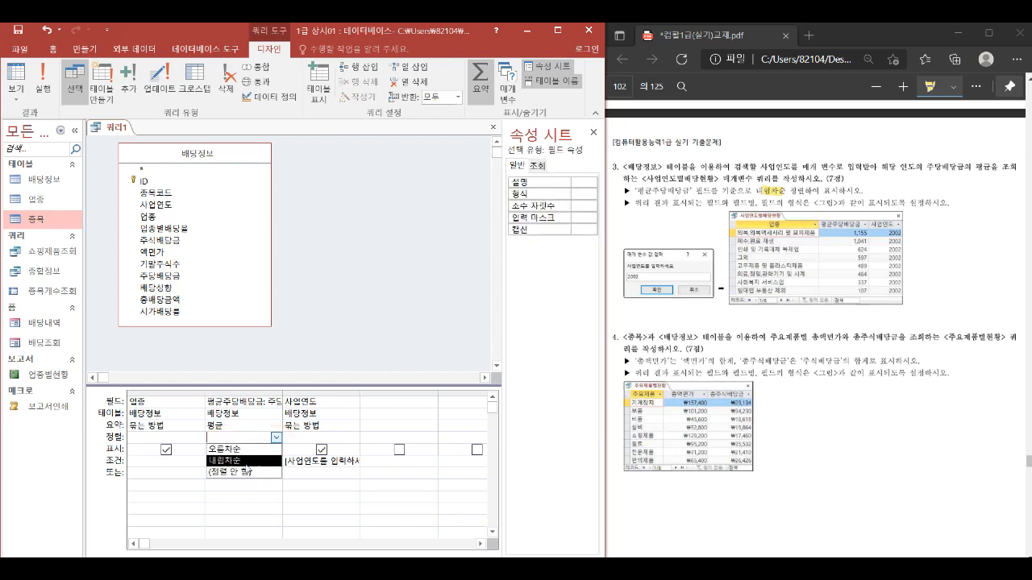
pyautogui.click(246, 461)
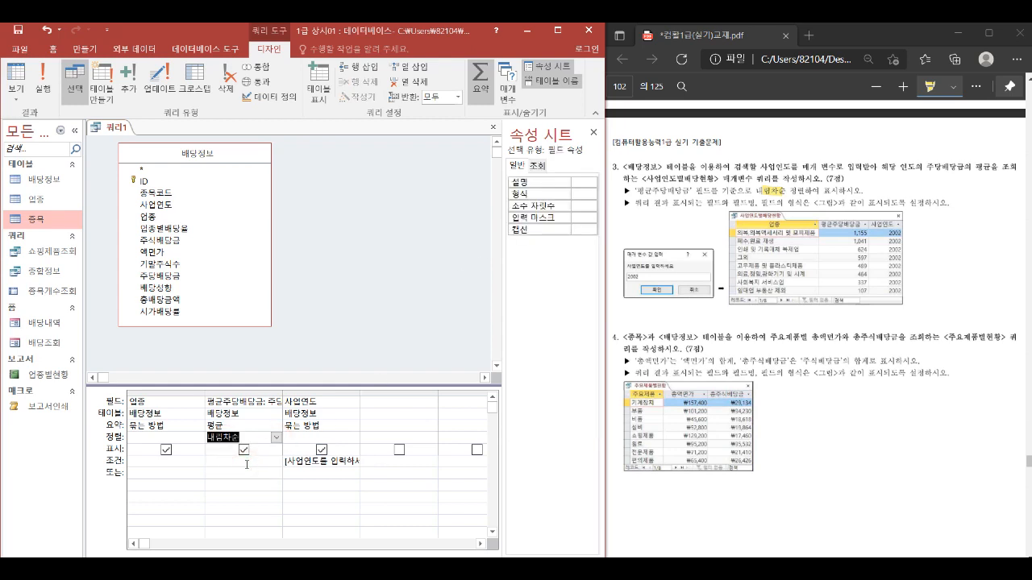
# Step: Preview the query for 사업연도 2002, circle the 평균주당배당금 values in the PDF figure with the highlighter, and return to Design View
pyautogui.click(16, 80)
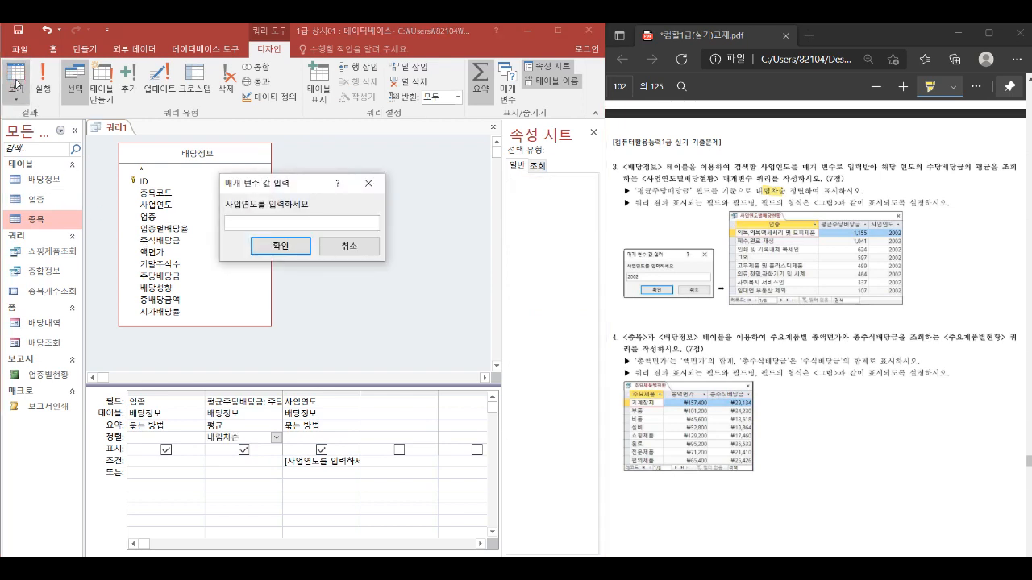
pyautogui.write('2002')
pyautogui.press('Return')
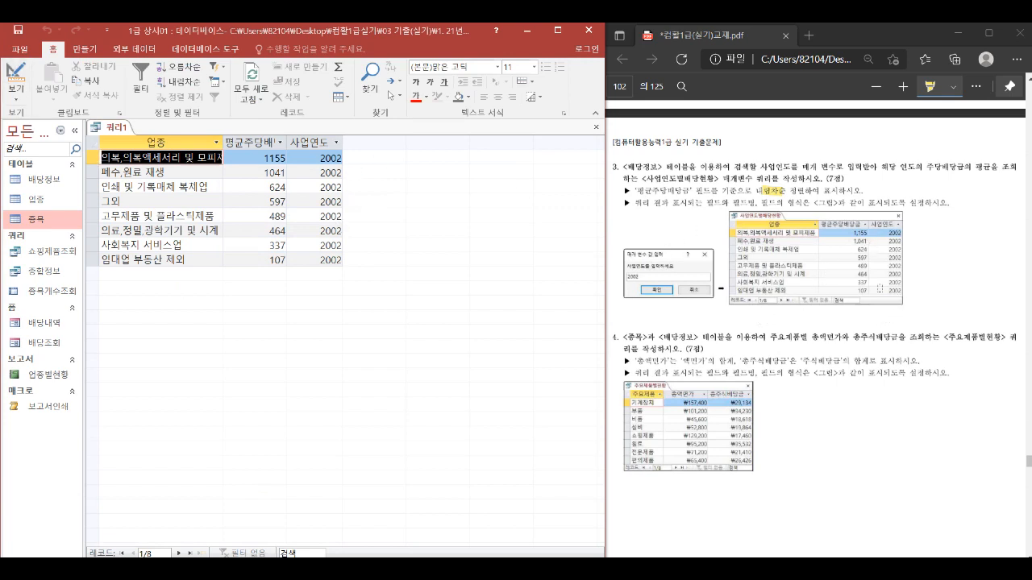
pyautogui.click(868, 234)
pyautogui.moveTo(869, 231)
pyautogui.mouseDown()
pyautogui.moveTo(854, 266)
pyautogui.moveTo(876, 263)
pyautogui.moveTo(866, 232)
pyautogui.mouseUp()
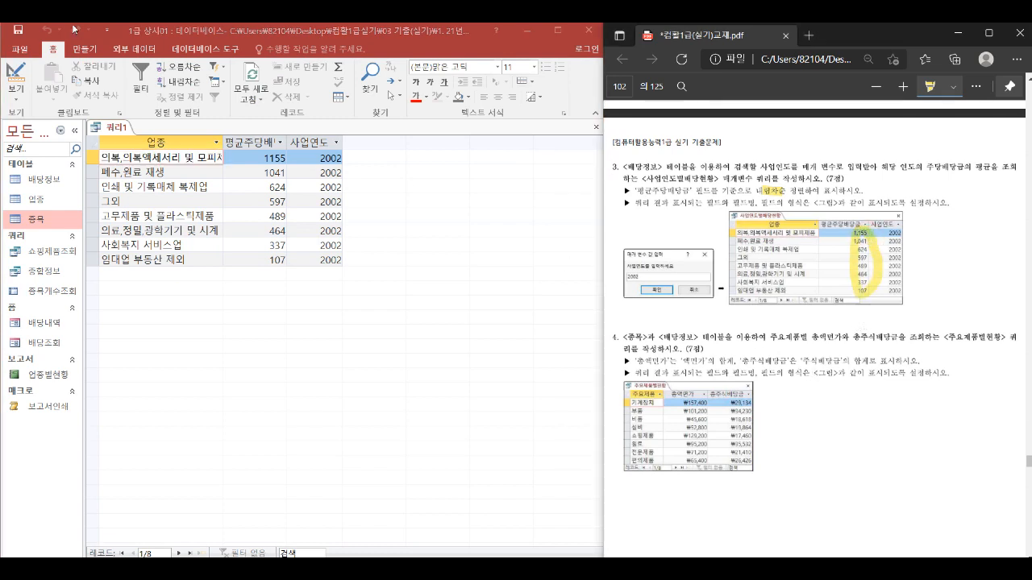
pyautogui.click(3, 78)
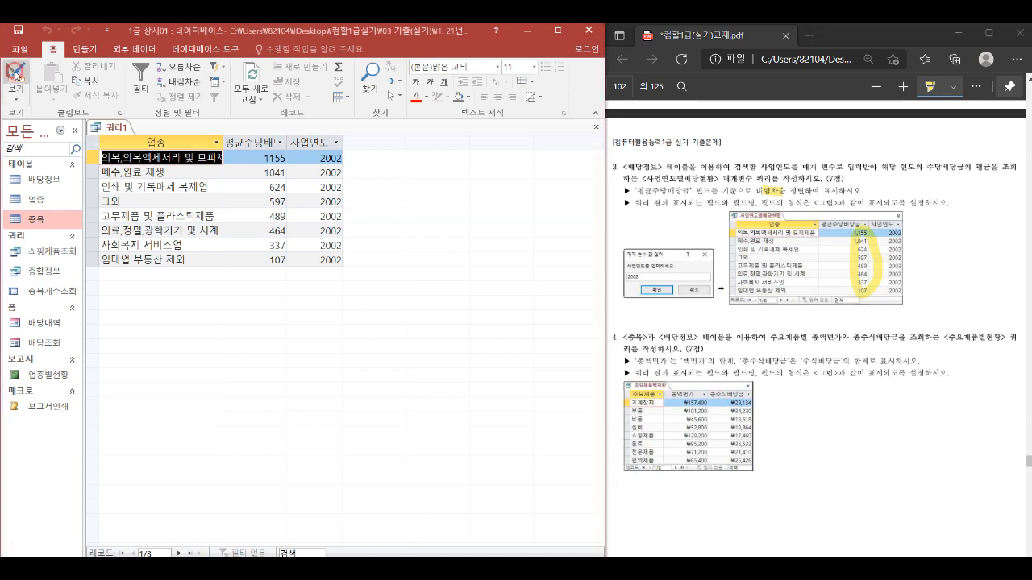
pyautogui.click(17, 81)
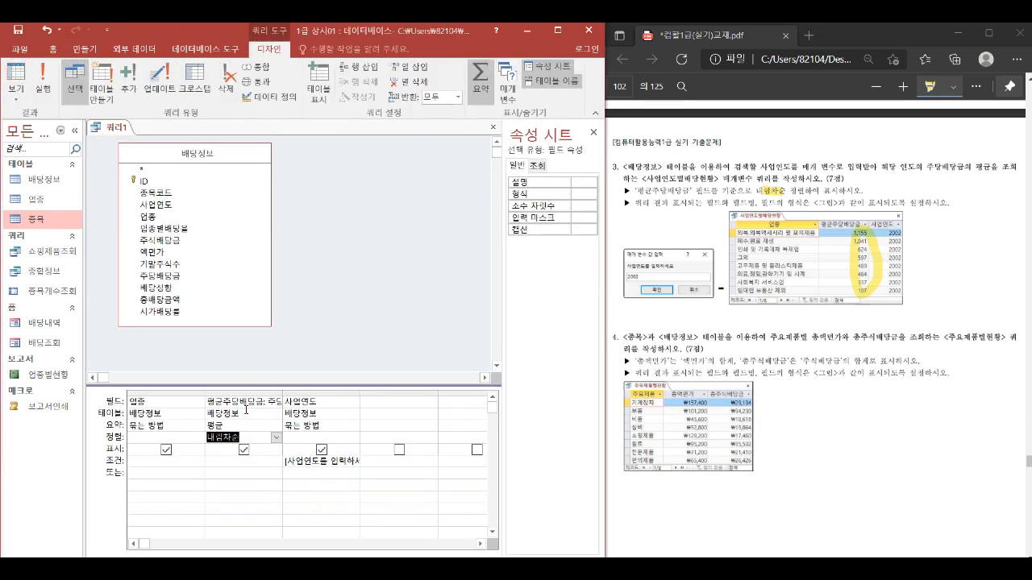
# Step: Format 평균주당배당금 as 표준 with 0 decimal places and preview the query for 사업연도 2002
pyautogui.click(578, 193)
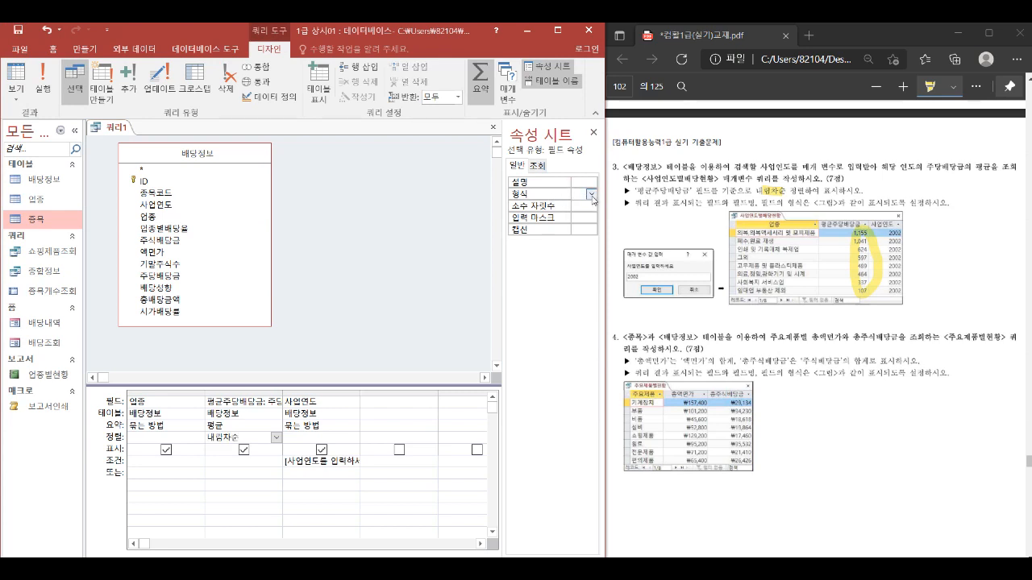
pyautogui.click(592, 195)
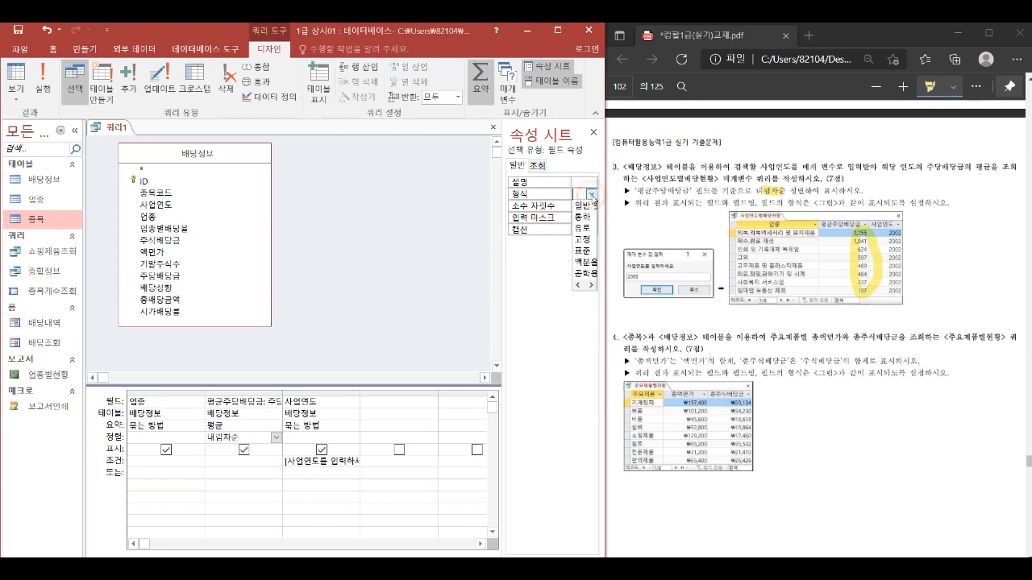
pyautogui.click(593, 256)
pyautogui.click(578, 206)
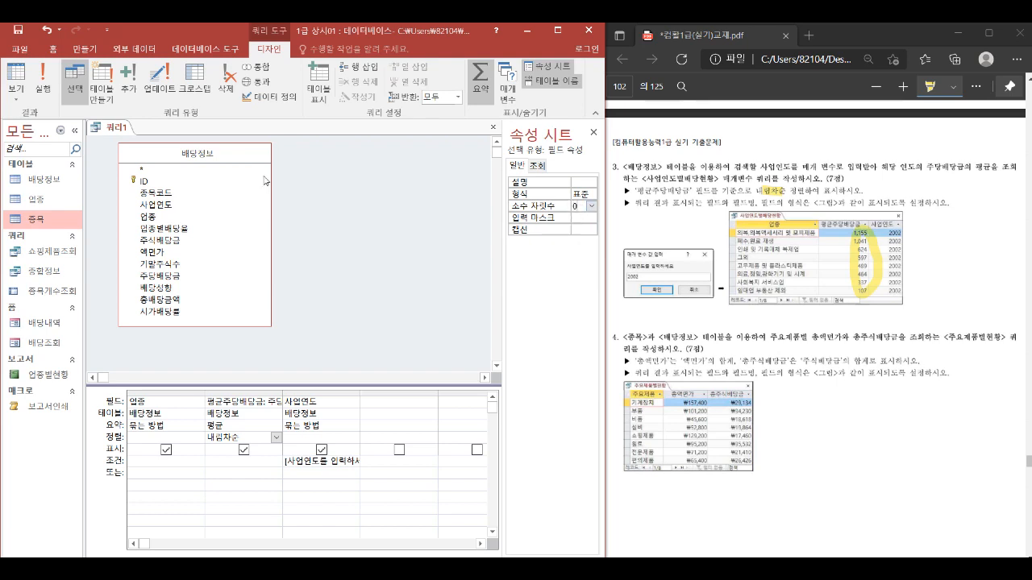
pyautogui.click(15, 74)
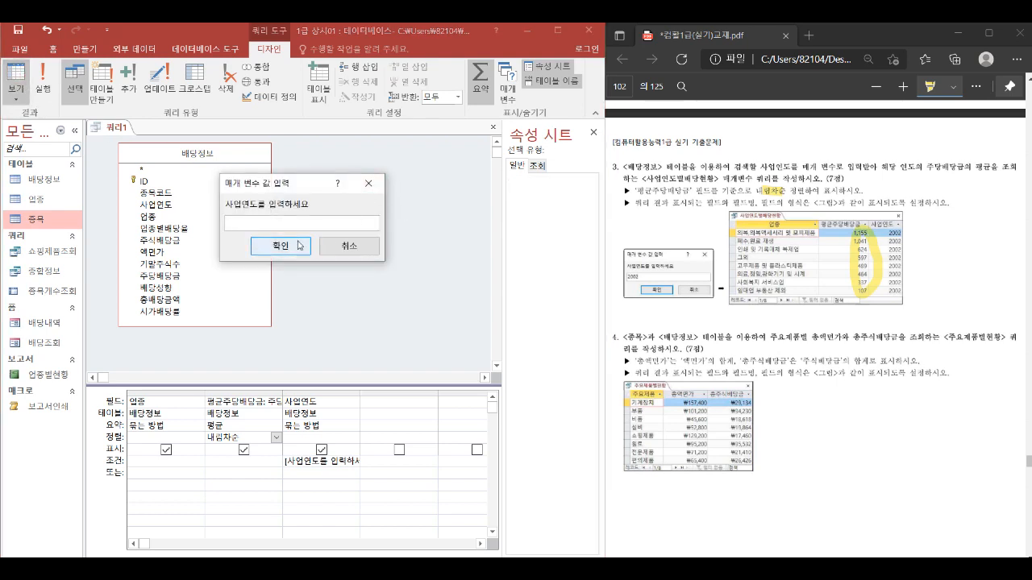
pyautogui.write('2002')
pyautogui.click(280, 245)
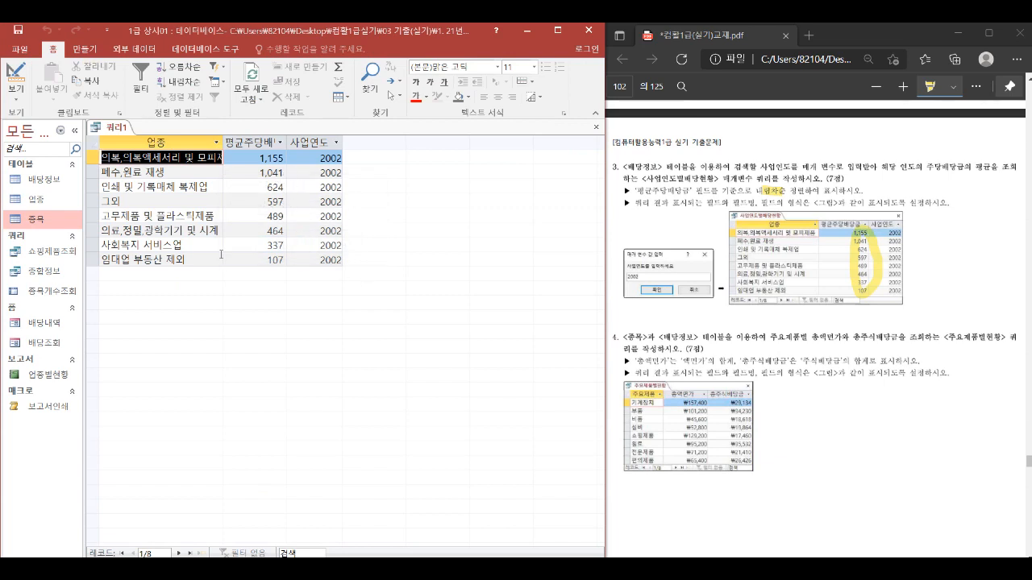
# Step: Close the parameter query and save it as 사업연도별배당금현황
pyautogui.rightClick(113, 134)
pyautogui.click(152, 155)
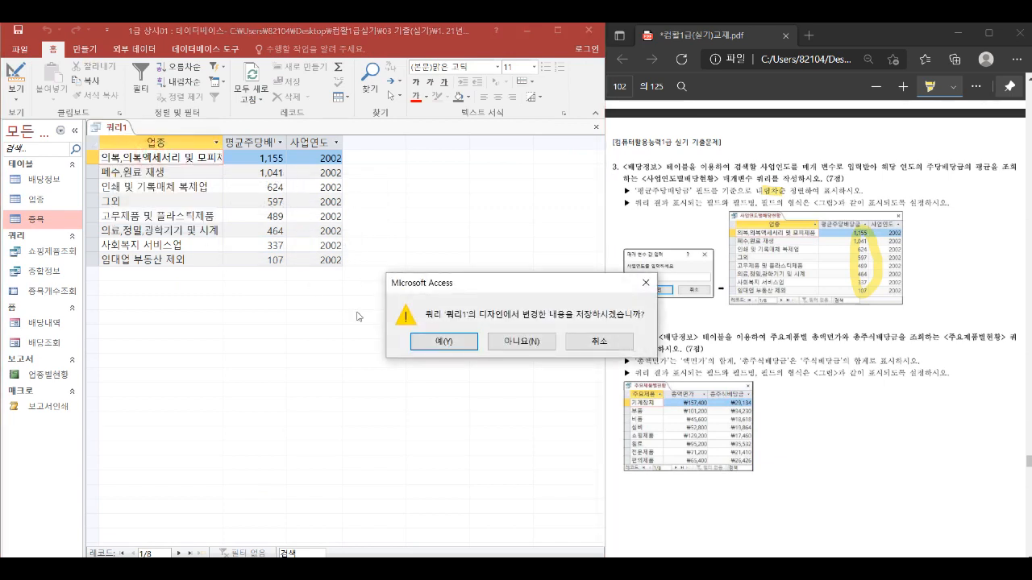
pyautogui.click(443, 342)
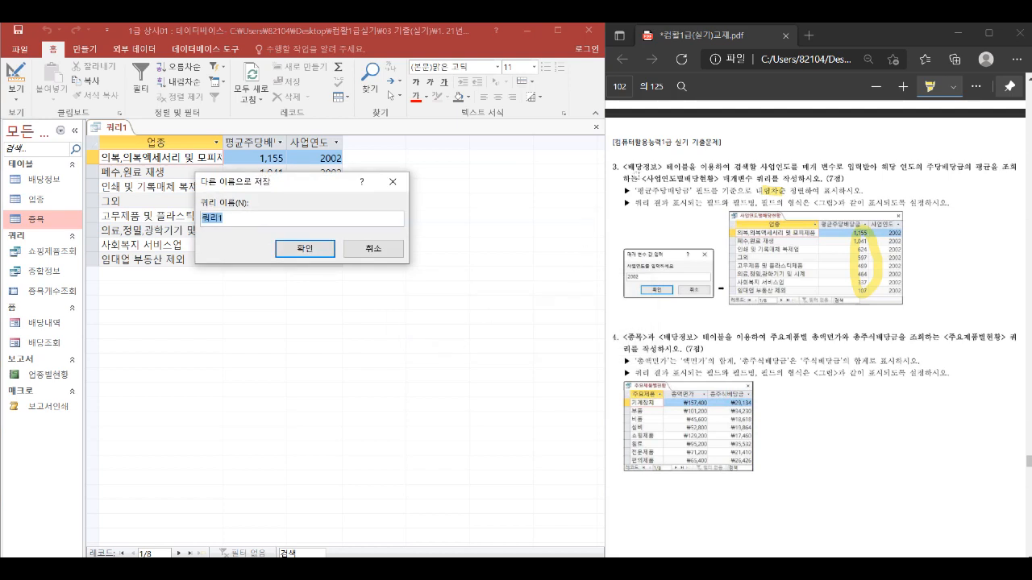
pyautogui.write('사업연도별배당ㄱ')
pyautogui.press('BackSpace')
pyautogui.write('현황')
pyautogui.press('Return')
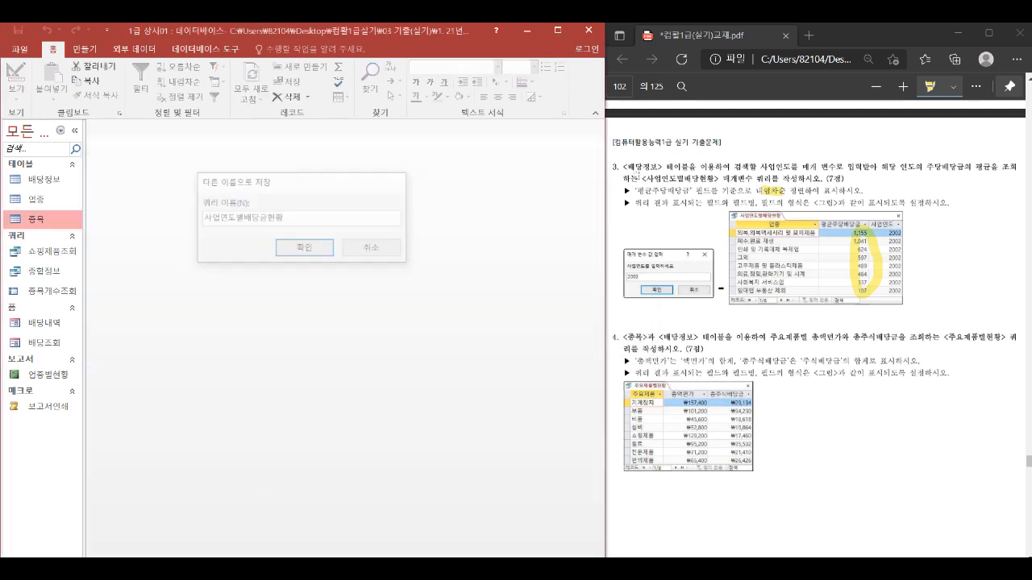
# Step: Create a new design query based on the 종목 and 배당정보 tables for the PDF's fourth task
pyautogui.scroll(-1, 851, 335)
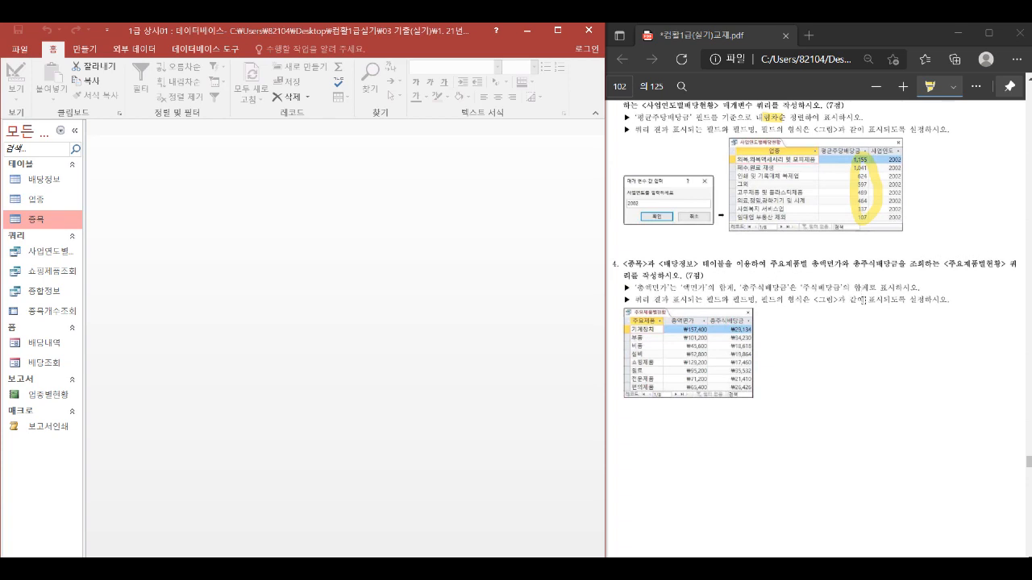
pyautogui.click(85, 49)
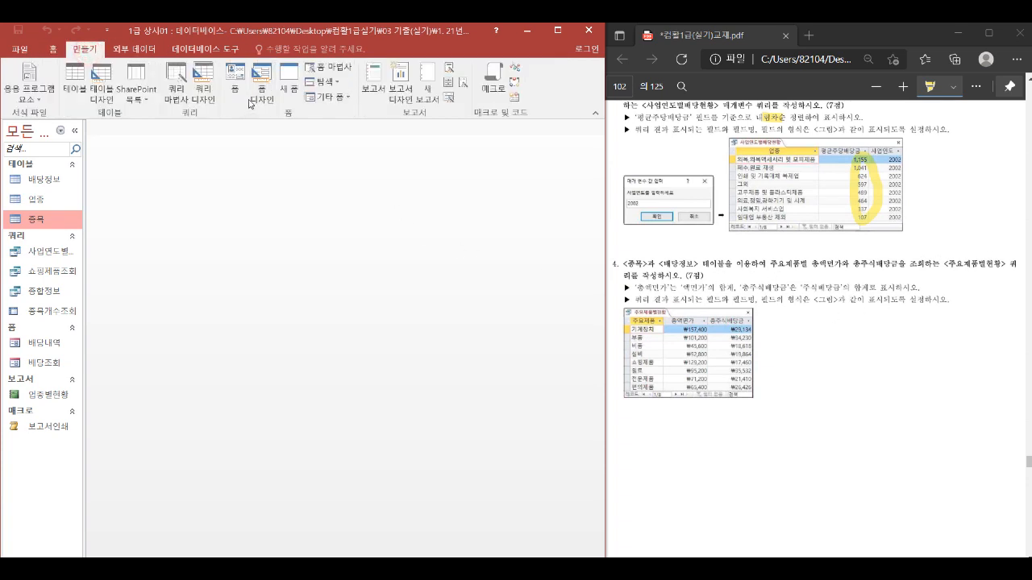
pyautogui.click(207, 93)
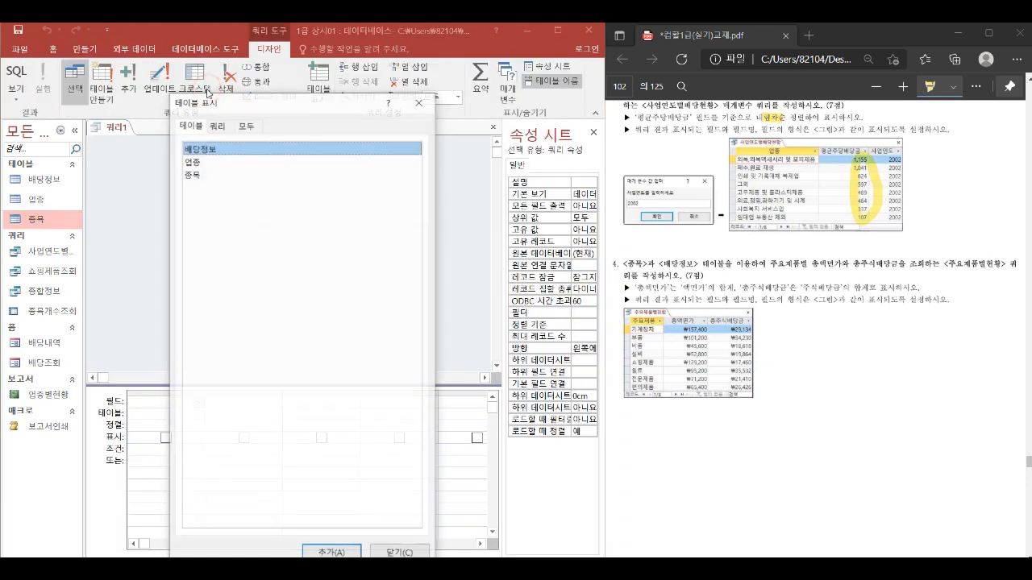
pyautogui.click(203, 175)
pyautogui.doubleClick(202, 175)
pyautogui.click(199, 148)
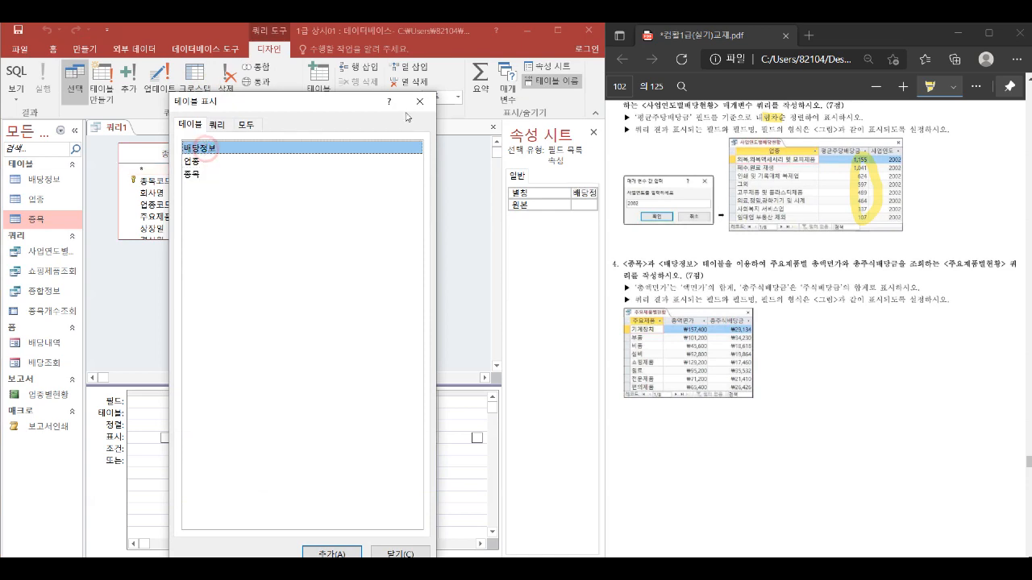
pyautogui.click(418, 102)
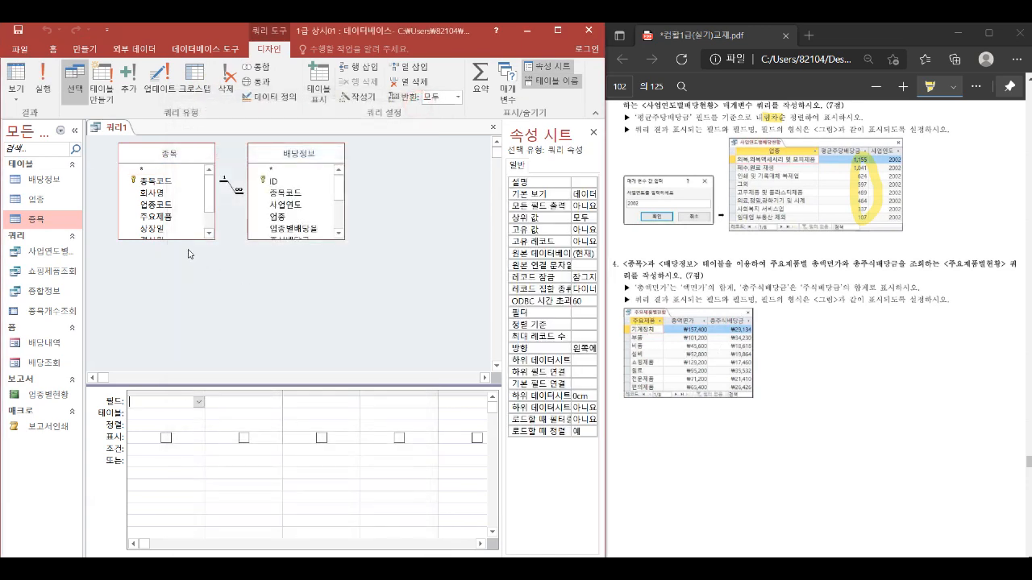
# Step: Add 주요제품 from 종목 and 액면가 from 배당정보 to the query, highlighting '액면가'의 합계 in the PDF's fourth task
pyautogui.doubleClick(161, 218)
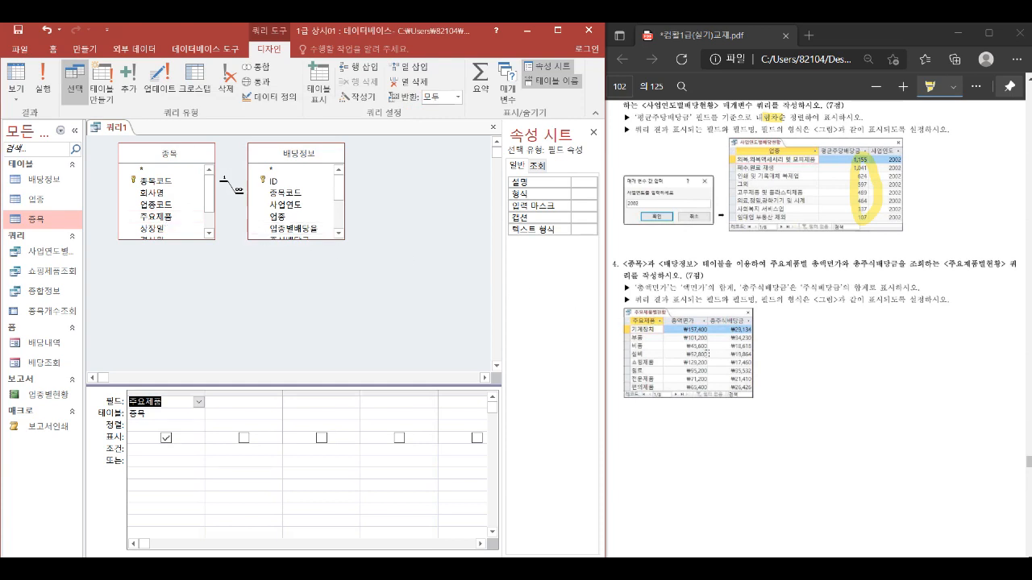
pyautogui.moveTo(674, 286); pyautogui.dragTo(735, 287)
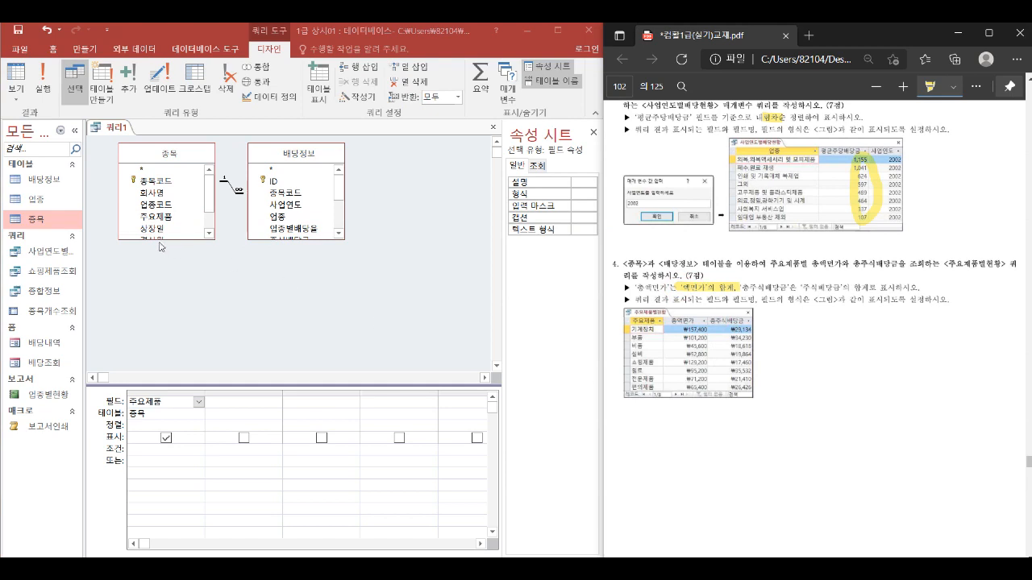
pyautogui.moveTo(208, 202); pyautogui.dragTo(208, 219)
pyautogui.moveTo(338, 191); pyautogui.dragTo(339, 218)
pyautogui.doubleClick(282, 178)
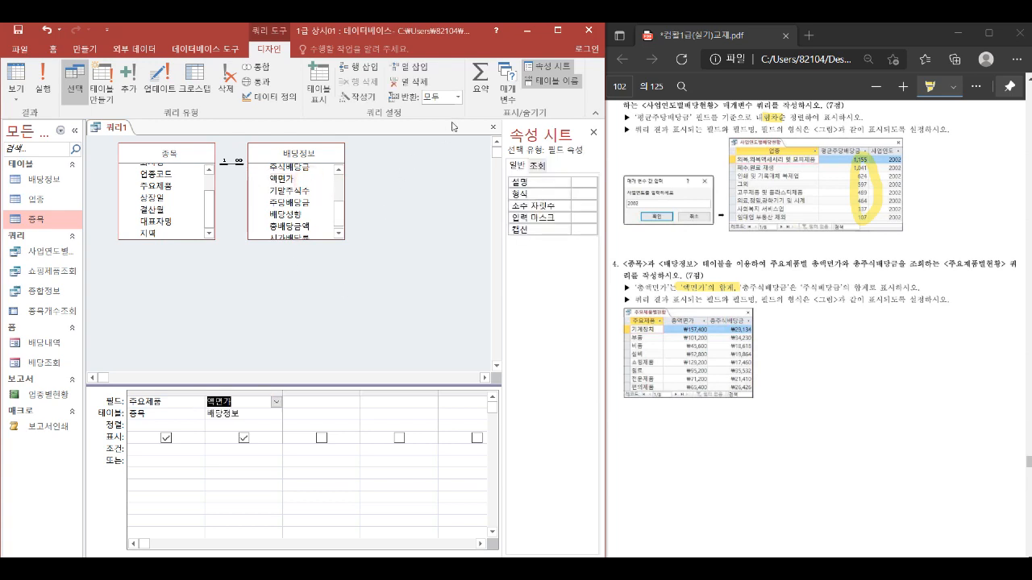
# Step: Enable totals, summarize 액면가 by 합계, and name that column 총액면가
pyautogui.click(480, 80)
pyautogui.click(271, 425)
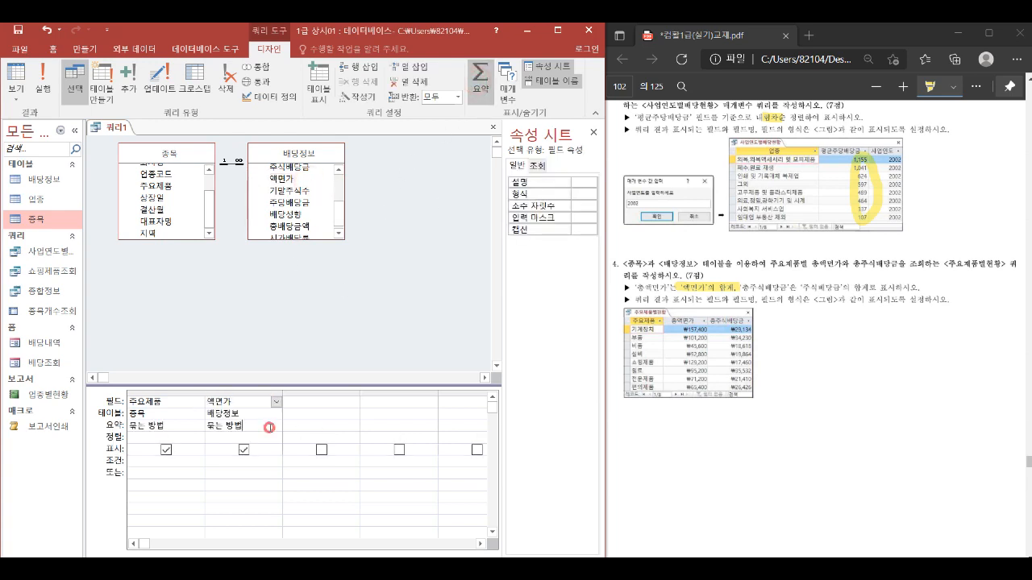
pyautogui.click(276, 424)
pyautogui.click(250, 456)
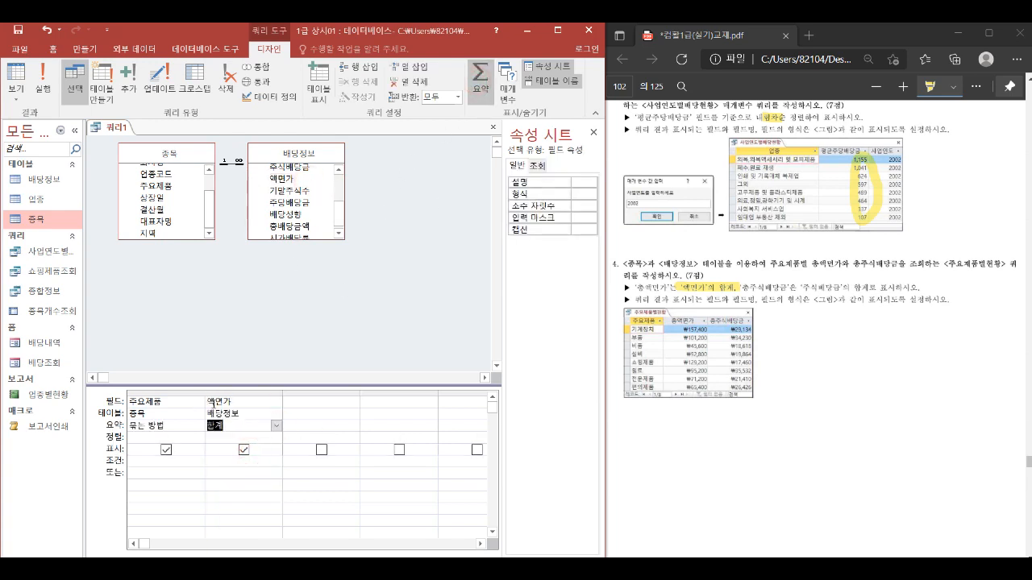
pyautogui.click(212, 402)
pyautogui.write('총액면')
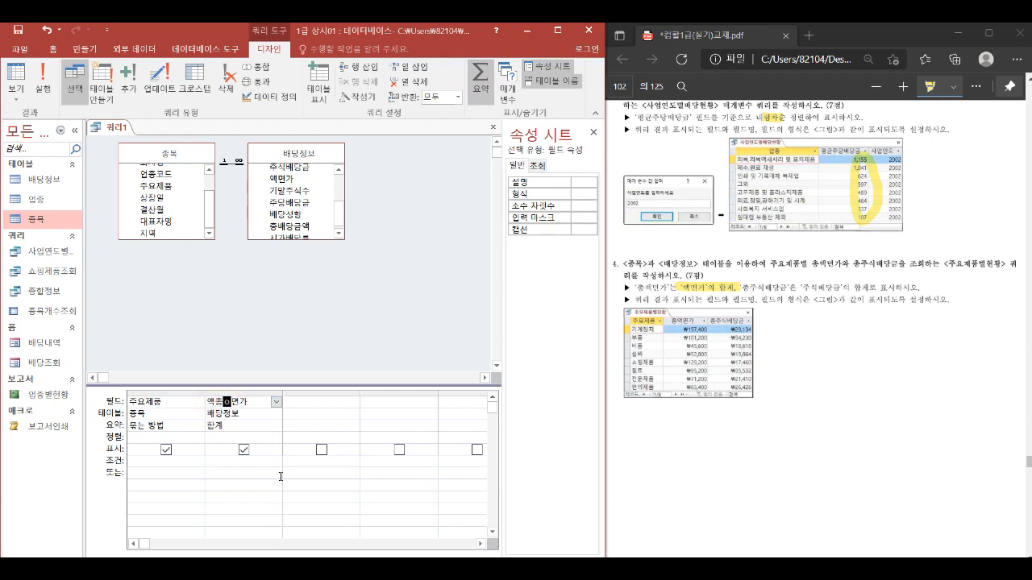
pyautogui.write('가:액면가')
pyautogui.click(215, 401)
pyautogui.press('BackSpace')
pyautogui.press('Tab')
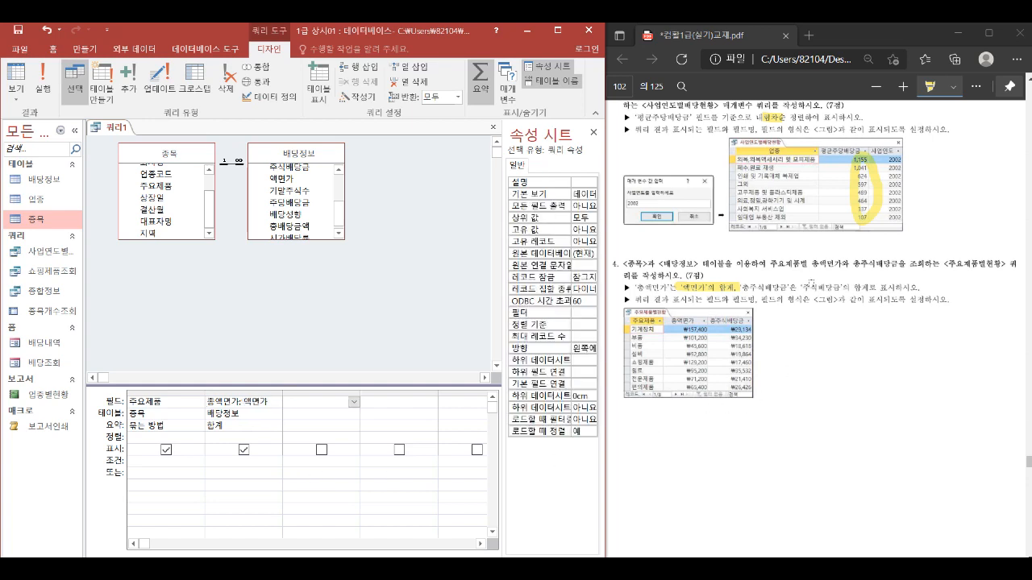
# Step: Highlight '주식배당금' in the PDF's fourth task and add the 주식배당금 field from 배당정보 to the query
pyautogui.moveTo(798, 287); pyautogui.dragTo(835, 288)
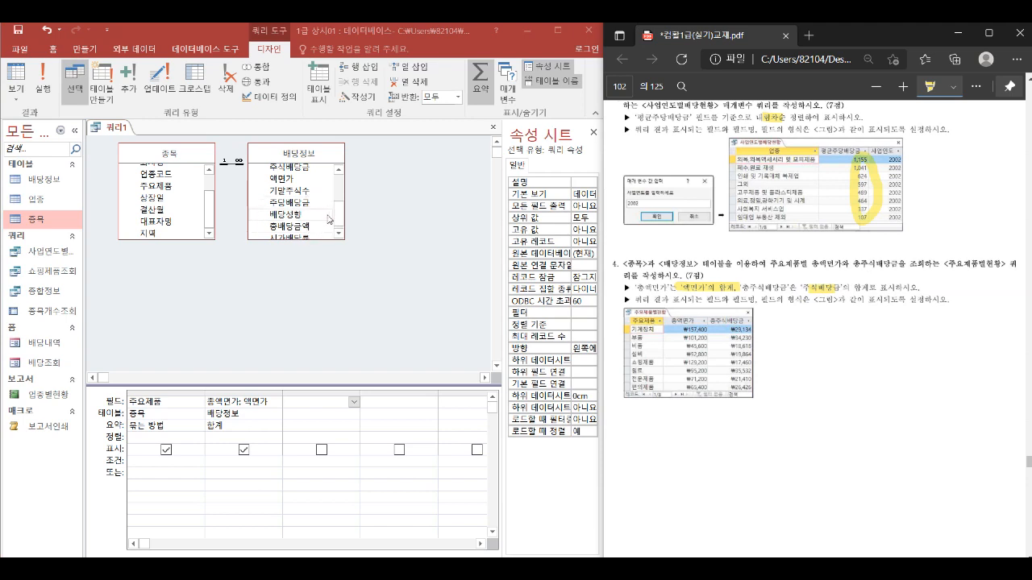
pyautogui.moveTo(337, 216); pyautogui.dragTo(338, 212)
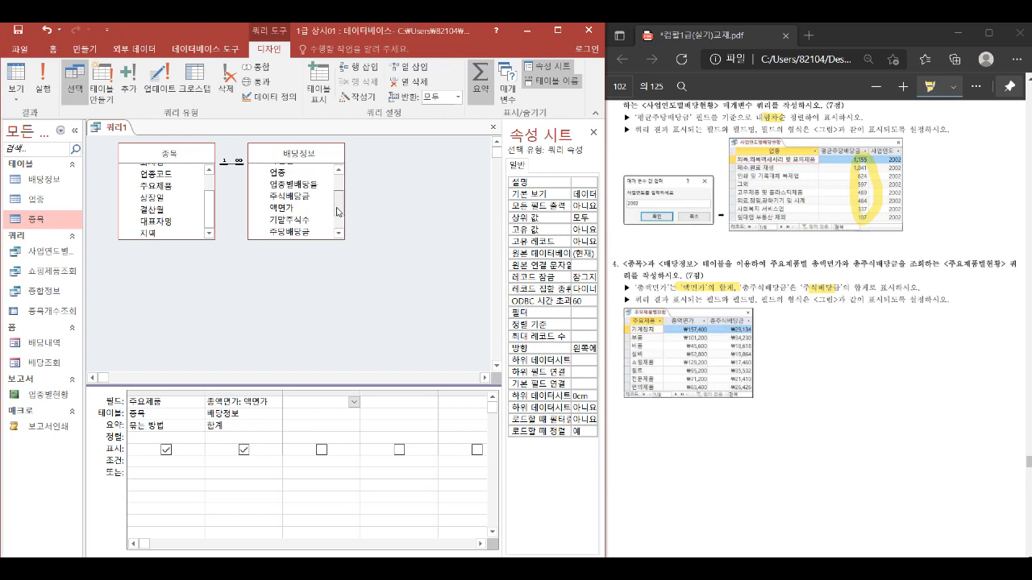
pyautogui.doubleClick(288, 196)
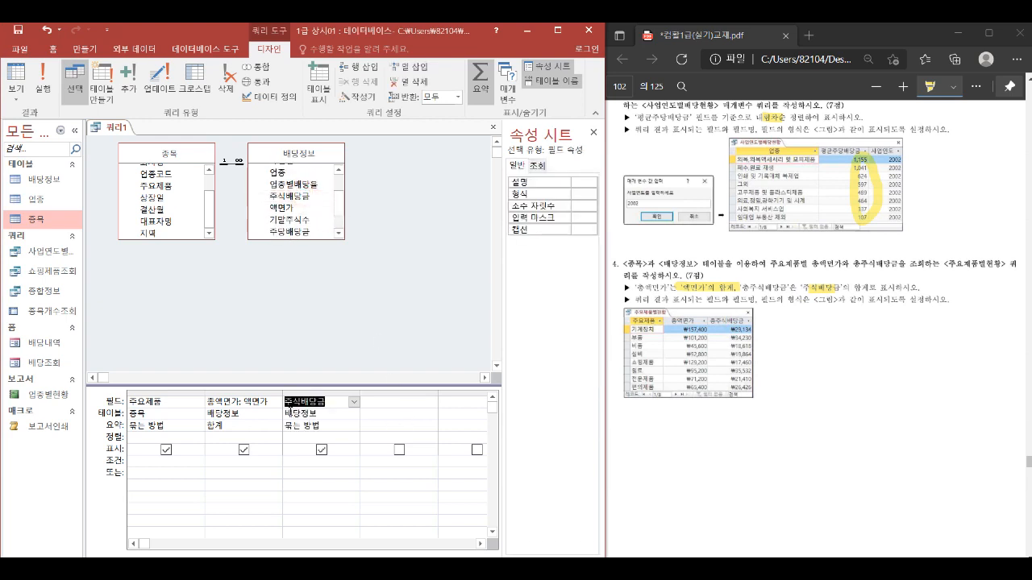
# Step: Name the 주식배당금 column 총주식배당금 and summarize it by 합계
pyautogui.click(287, 402)
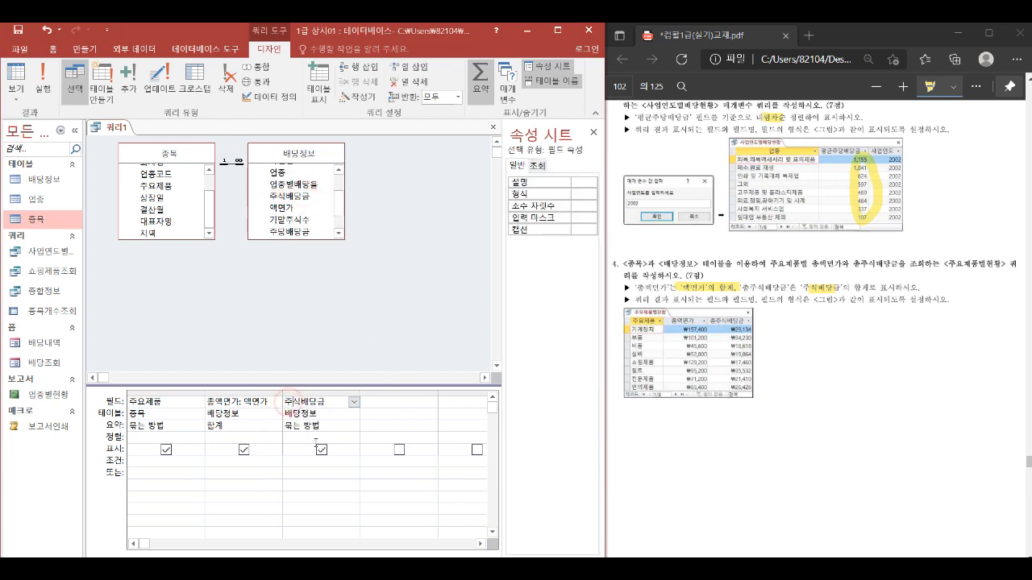
pyautogui.press('Left')
pyautogui.write('초')
pyautogui.write('주식배당금')
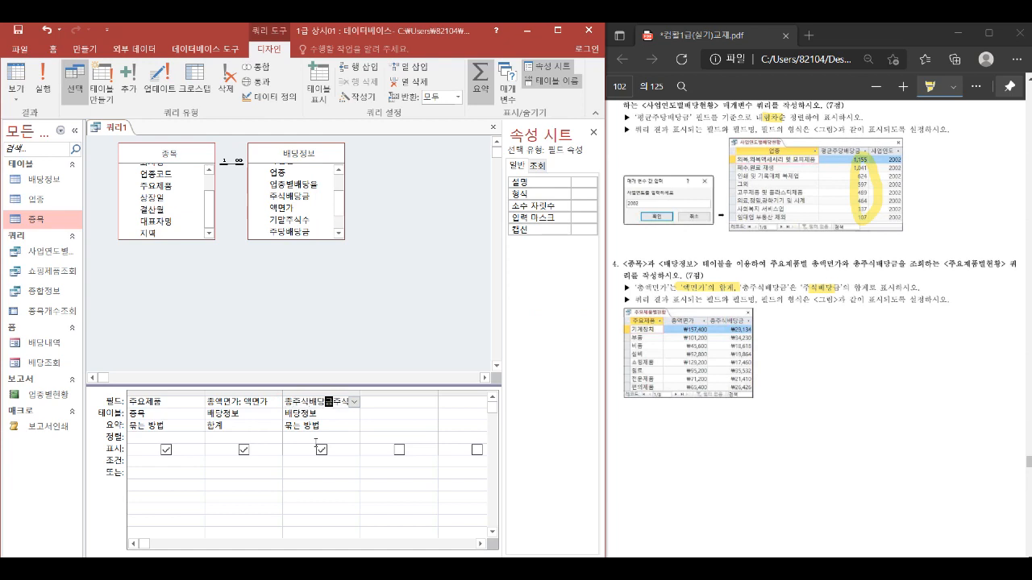
pyautogui.write(': 주식배')
pyautogui.click(322, 425)
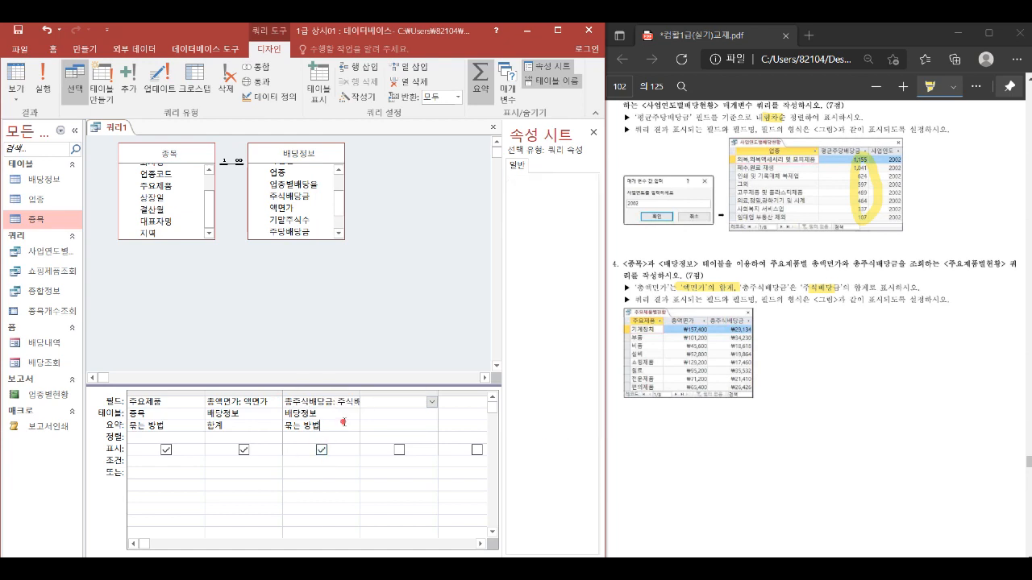
pyautogui.click(354, 425)
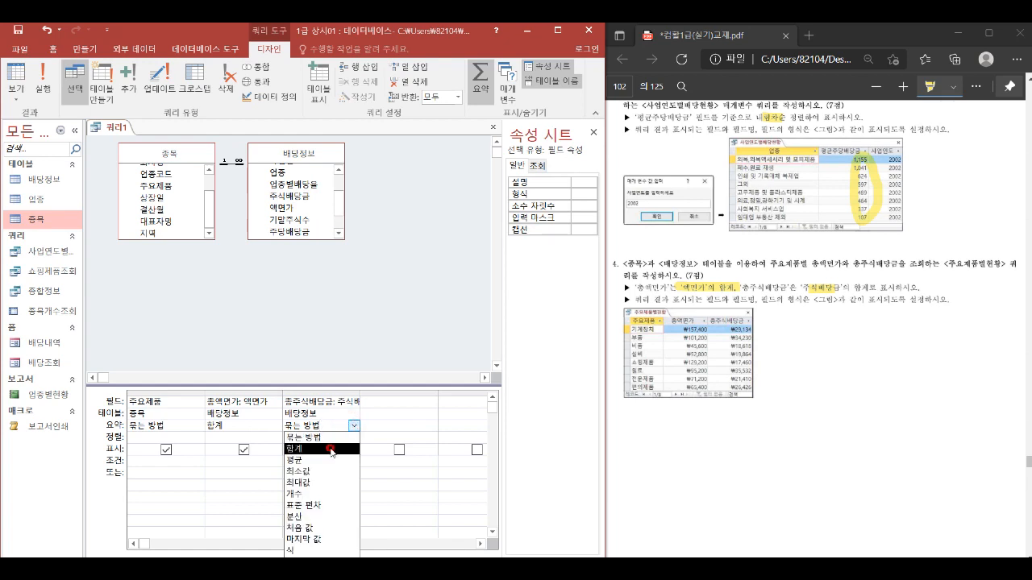
pyautogui.click(331, 449)
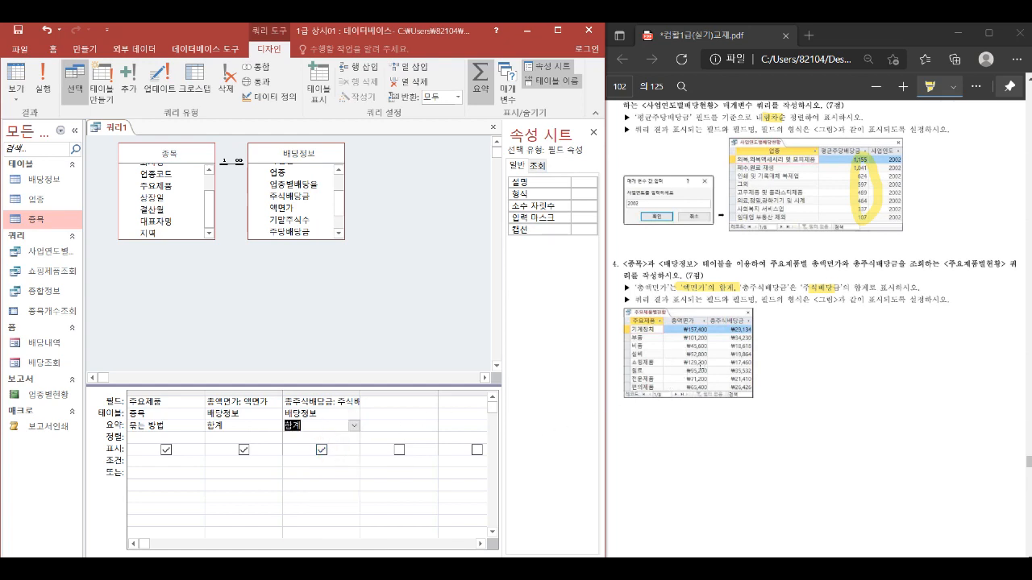
# Step: Set the 총주식배당금 and 총액면가 columns to the 통화 format, checking the query results before and after
pyautogui.click(16, 79)
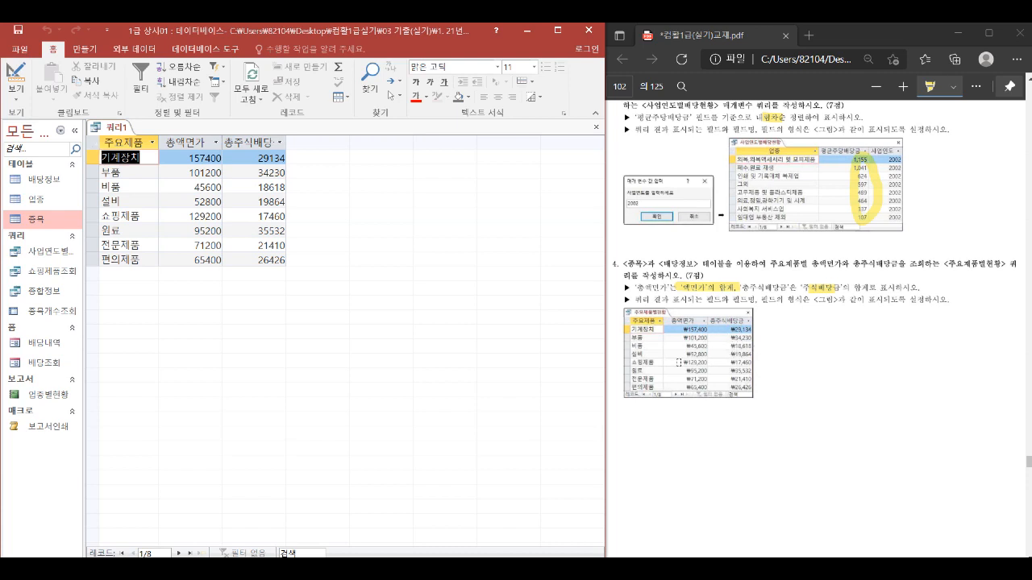
pyautogui.click(15, 74)
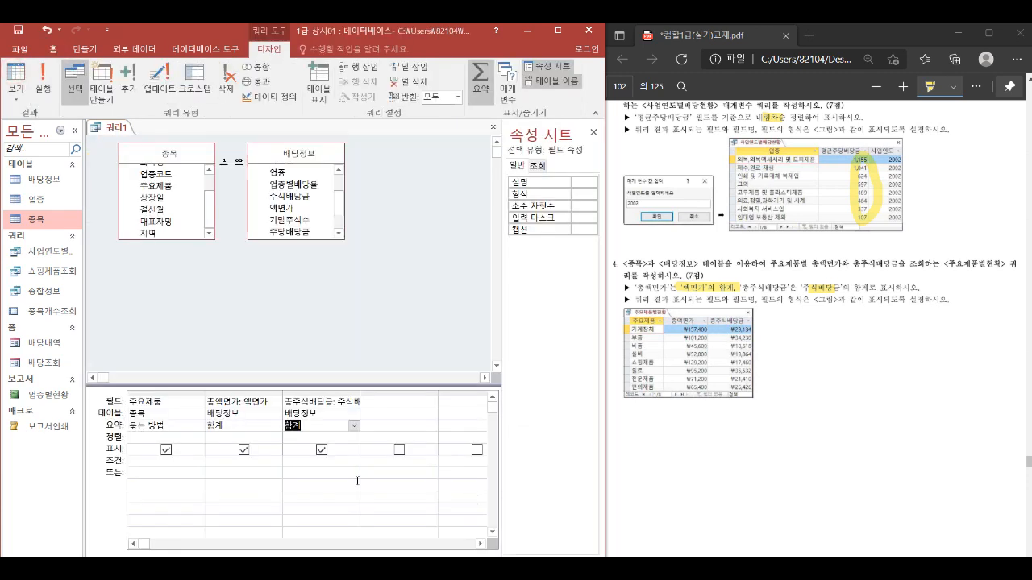
pyautogui.click(583, 195)
pyautogui.click(592, 195)
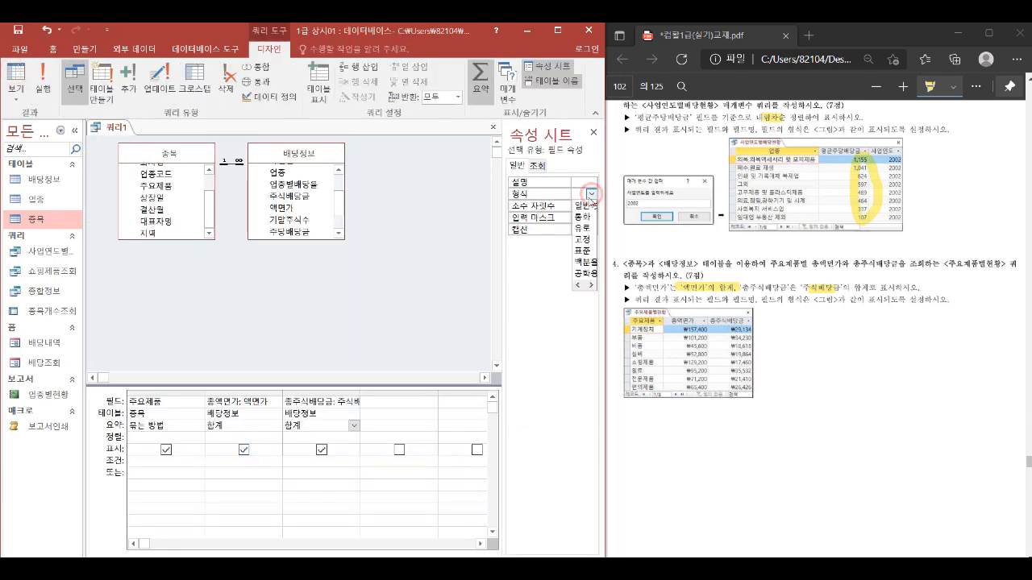
pyautogui.click(577, 223)
pyautogui.click(251, 416)
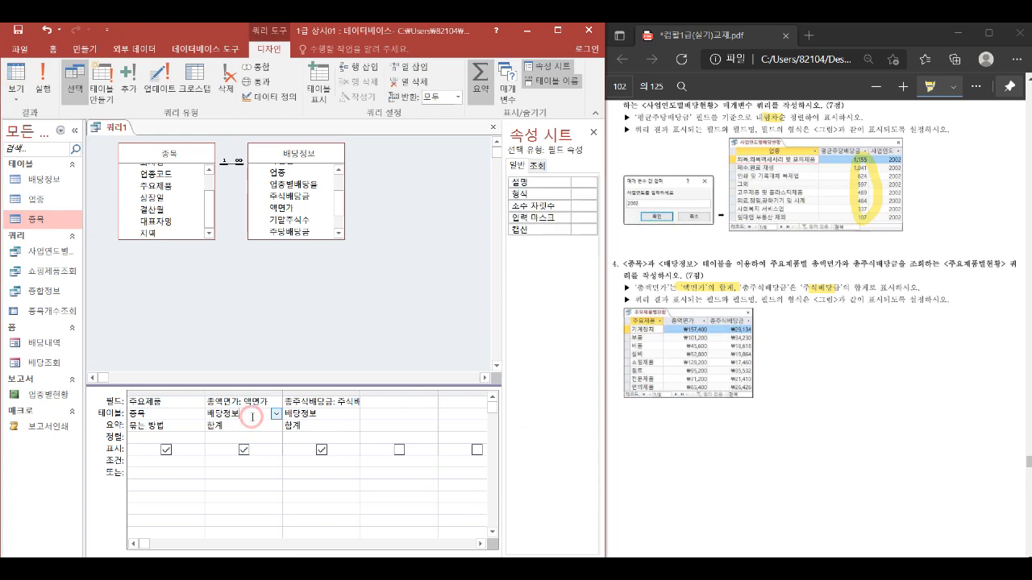
pyautogui.click(577, 191)
pyautogui.click(592, 194)
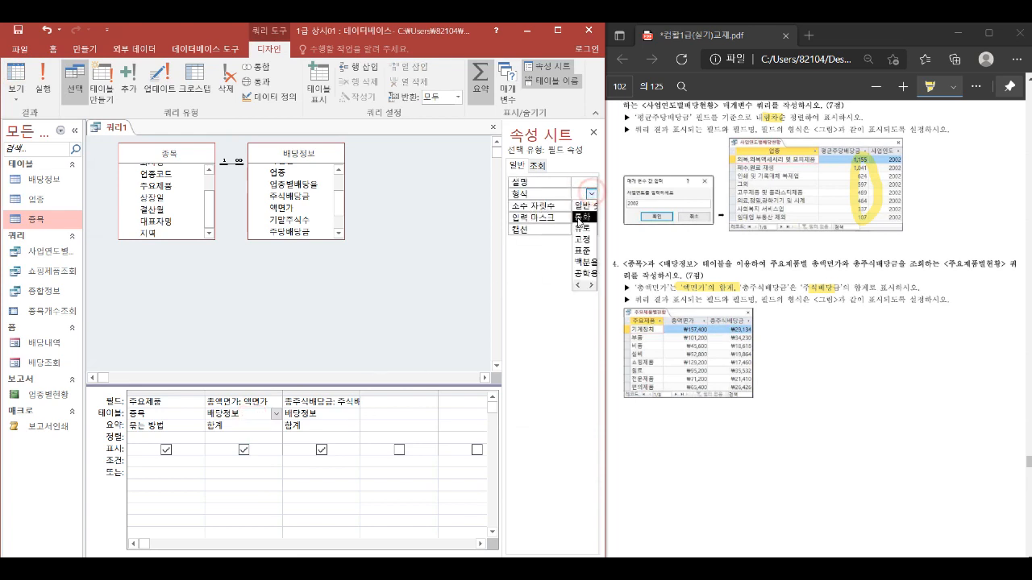
pyautogui.click(577, 223)
pyautogui.click(15, 76)
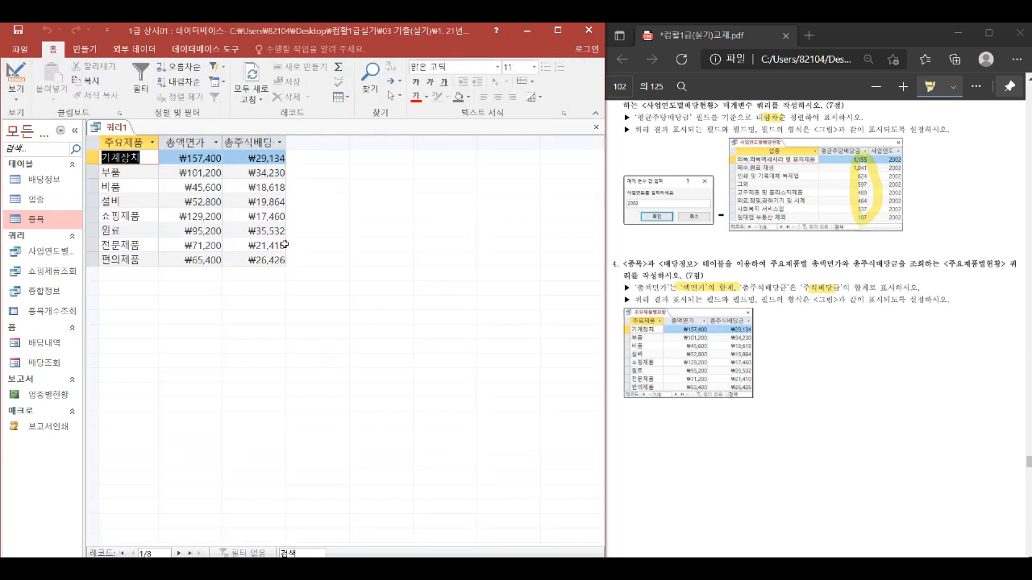
# Step: Close the totals query and save it as 주요제품별현황
pyautogui.rightClick(108, 133)
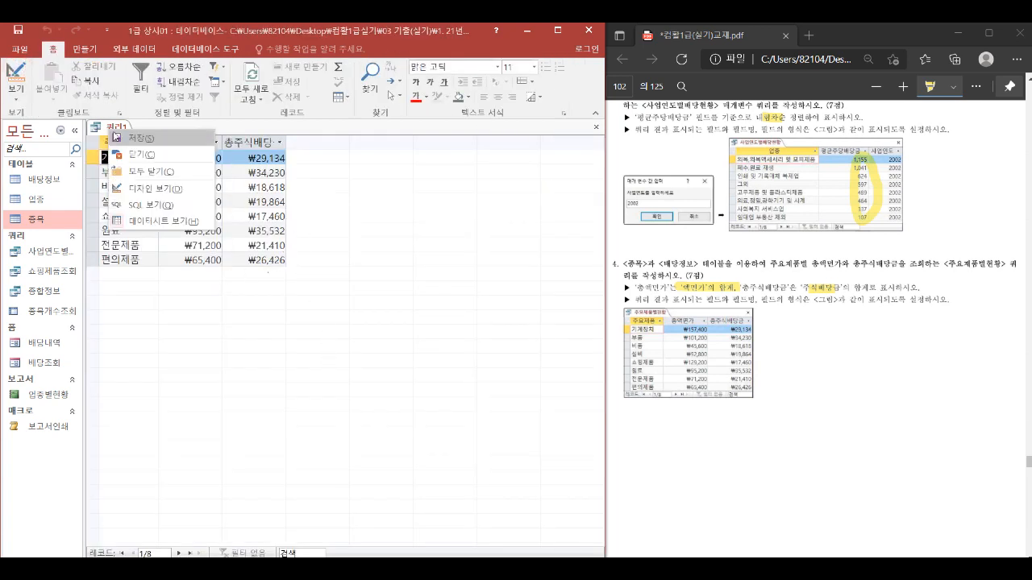
pyautogui.click(140, 155)
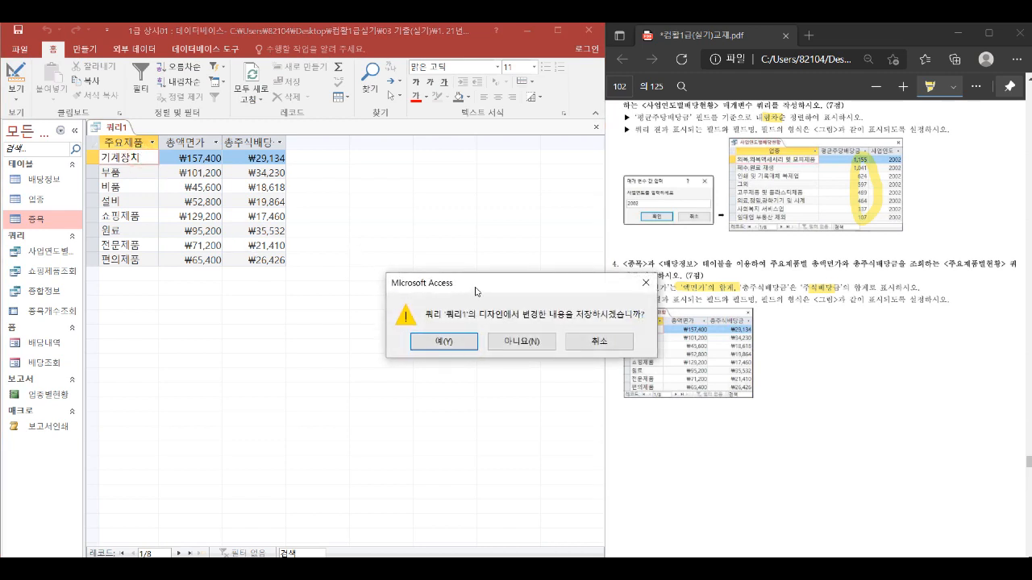
pyautogui.click(443, 341)
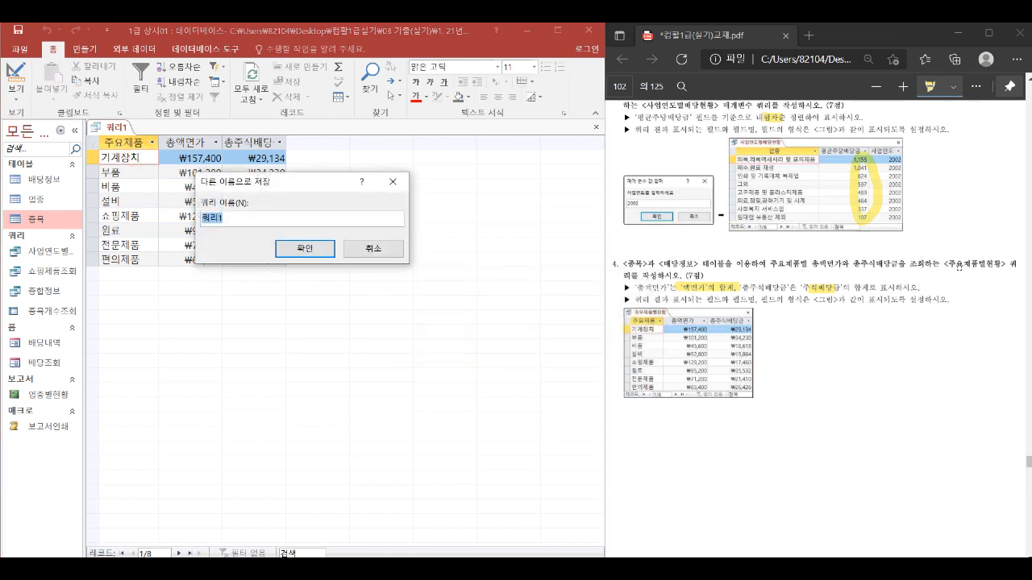
pyautogui.write('ㅈㅇ')
pyautogui.write('요제품별')
pyautogui.write('현황')
pyautogui.press('Return')
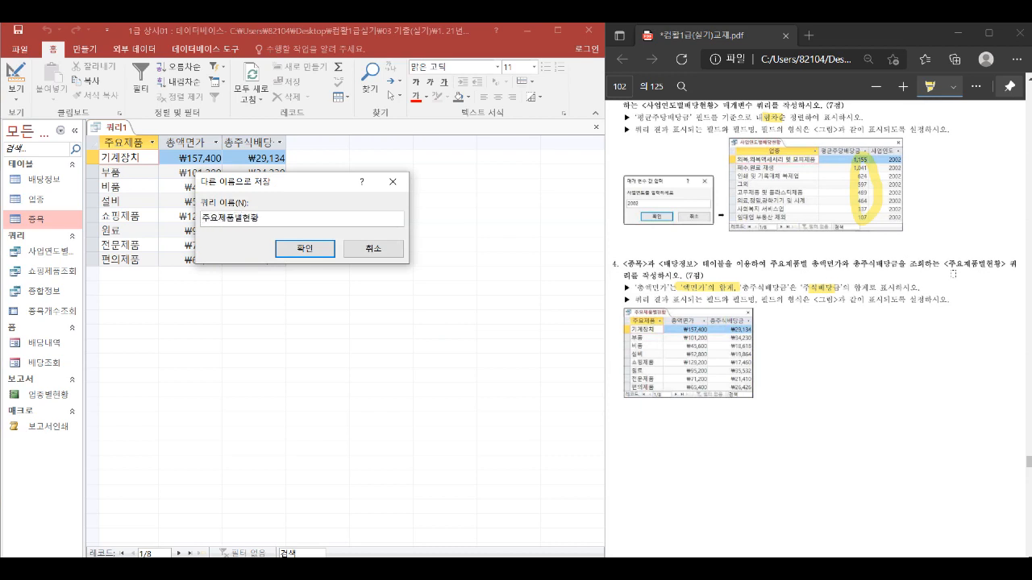